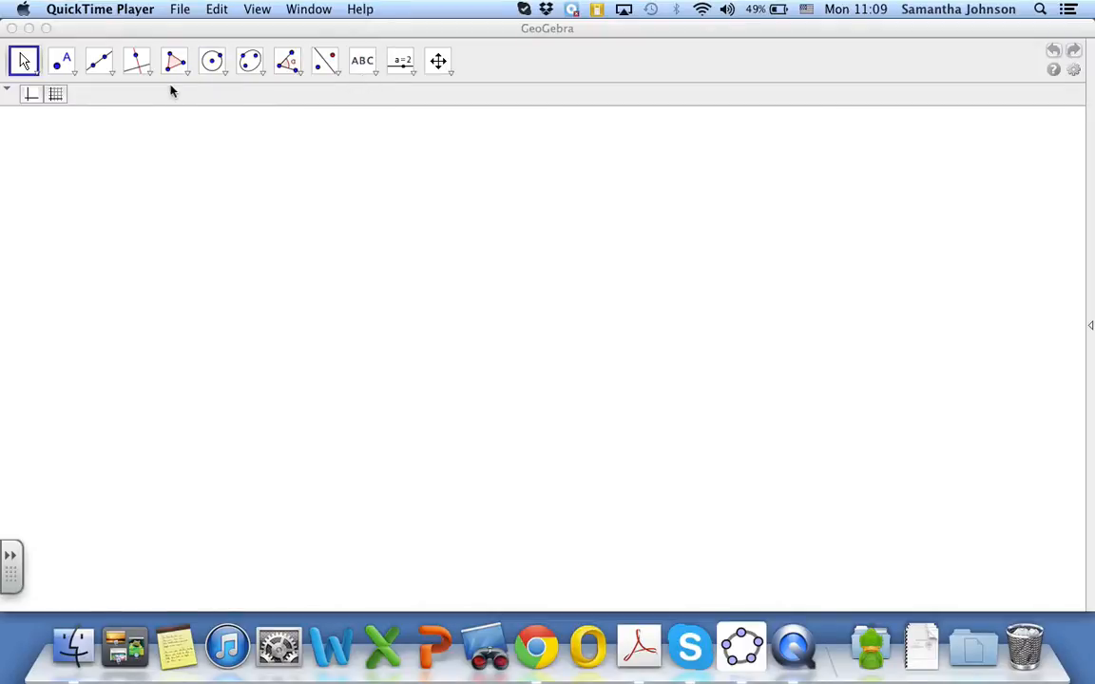
# Show the coordinate axes and grid, and reposition the graphics view with the origin near its centre
pyautogui.click(32, 99)
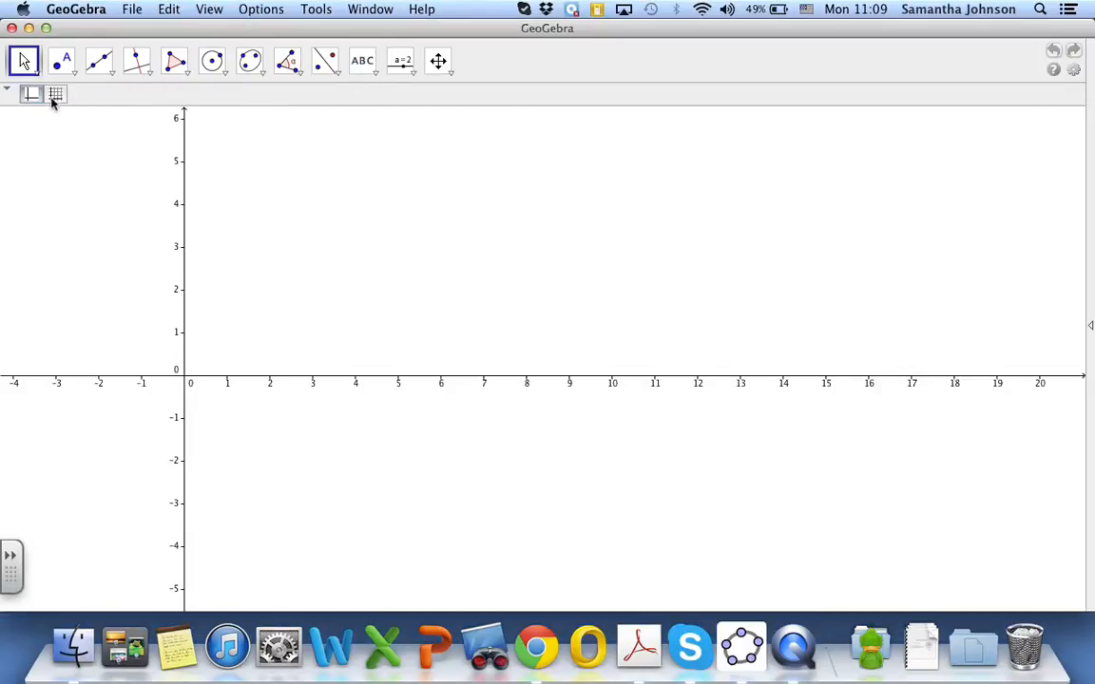
pyautogui.click(56, 96)
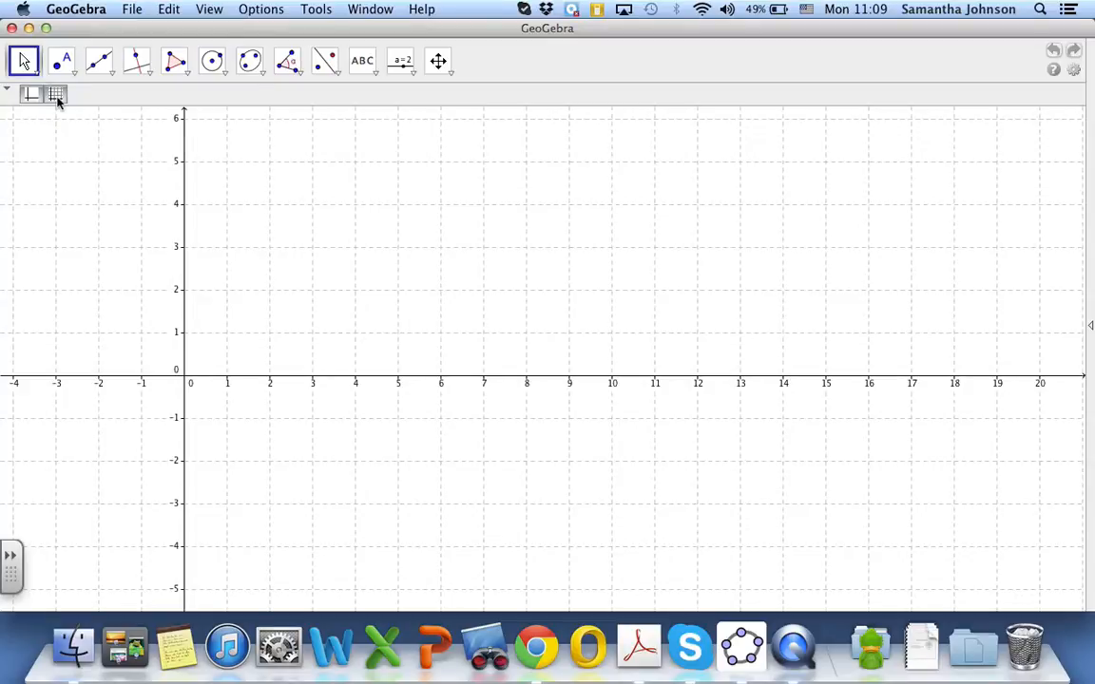
pyautogui.click(441, 65)
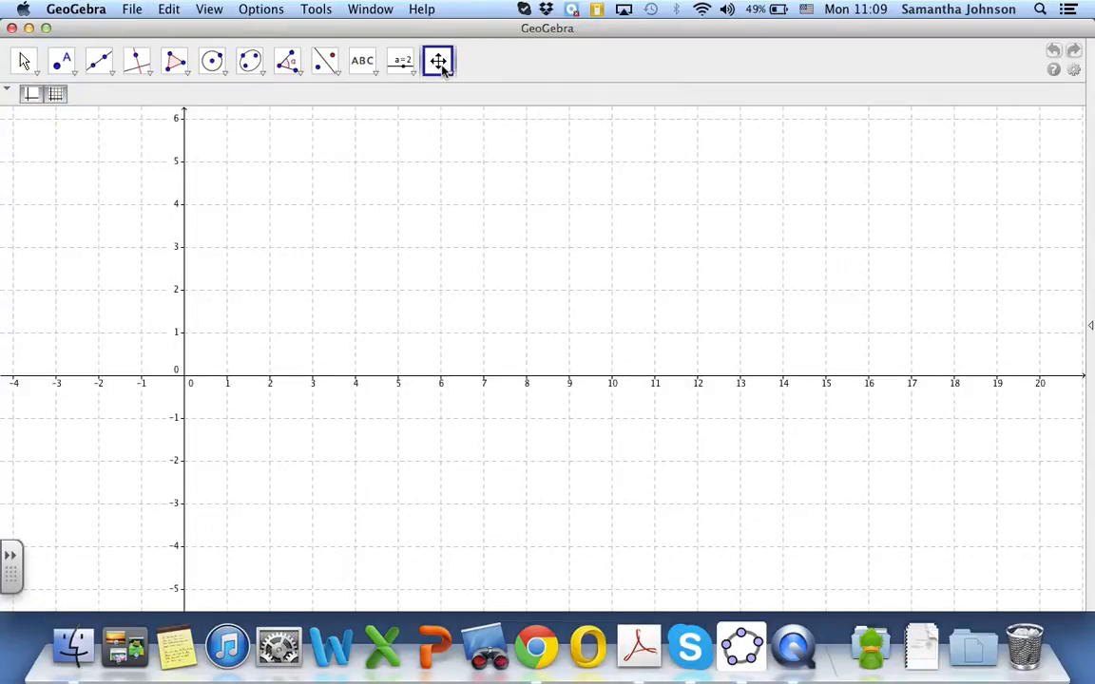
pyautogui.click(449, 72)
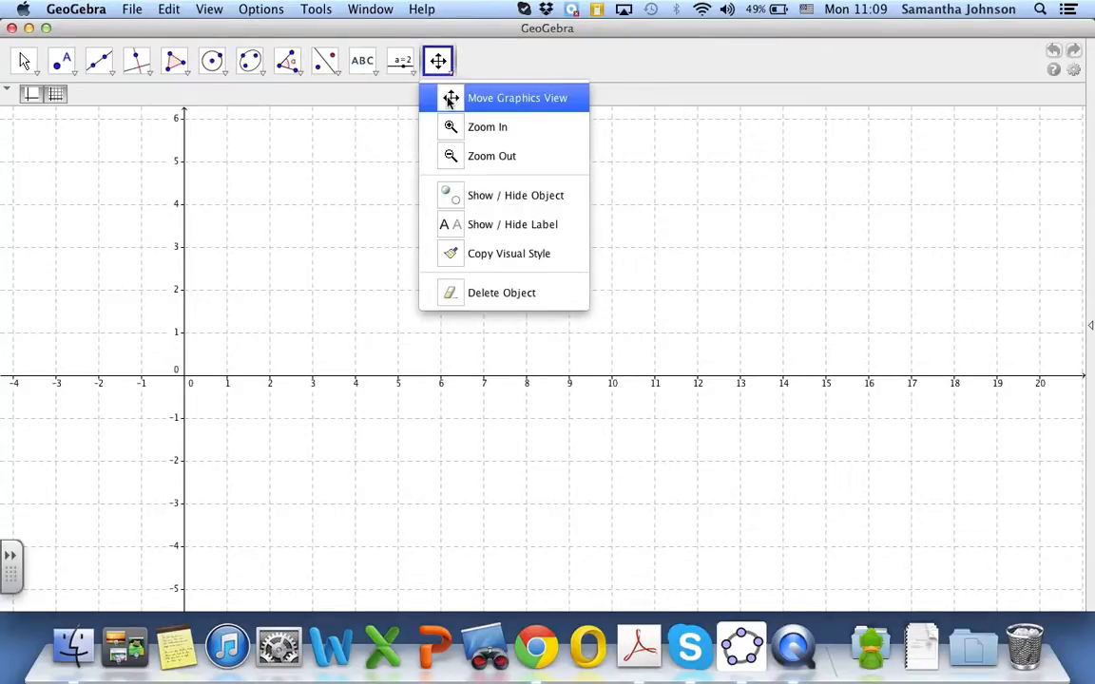
pyautogui.click(451, 99)
pyautogui.moveTo(267, 339); pyautogui.dragTo(618, 303)
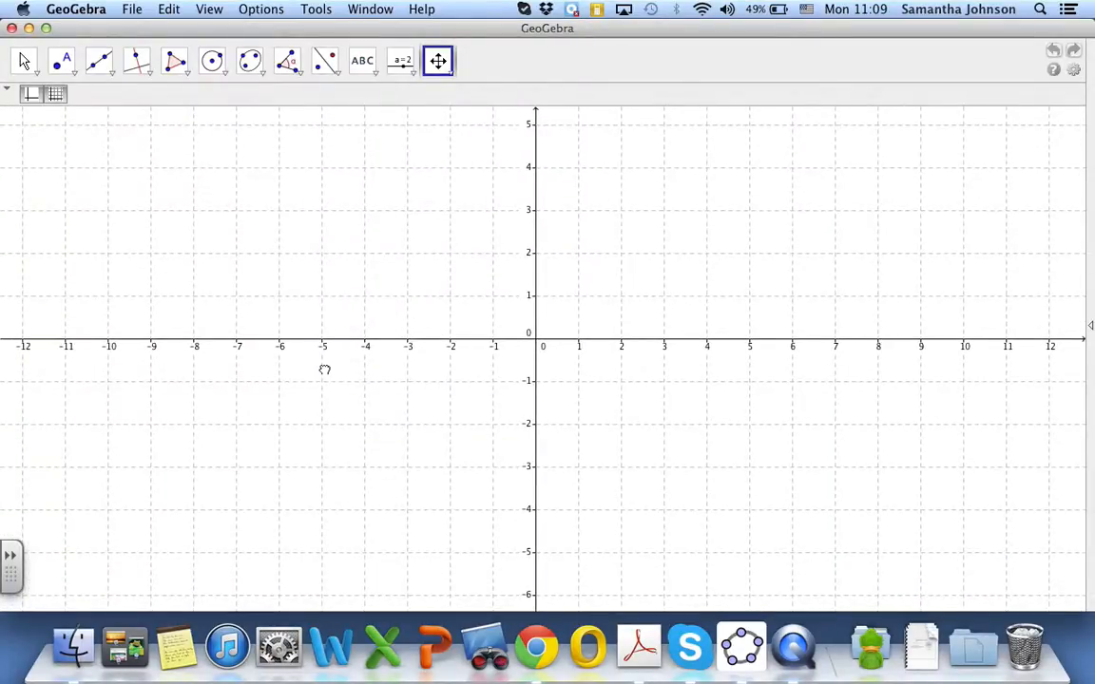
pyautogui.moveTo(324, 369); pyautogui.dragTo(295, 346)
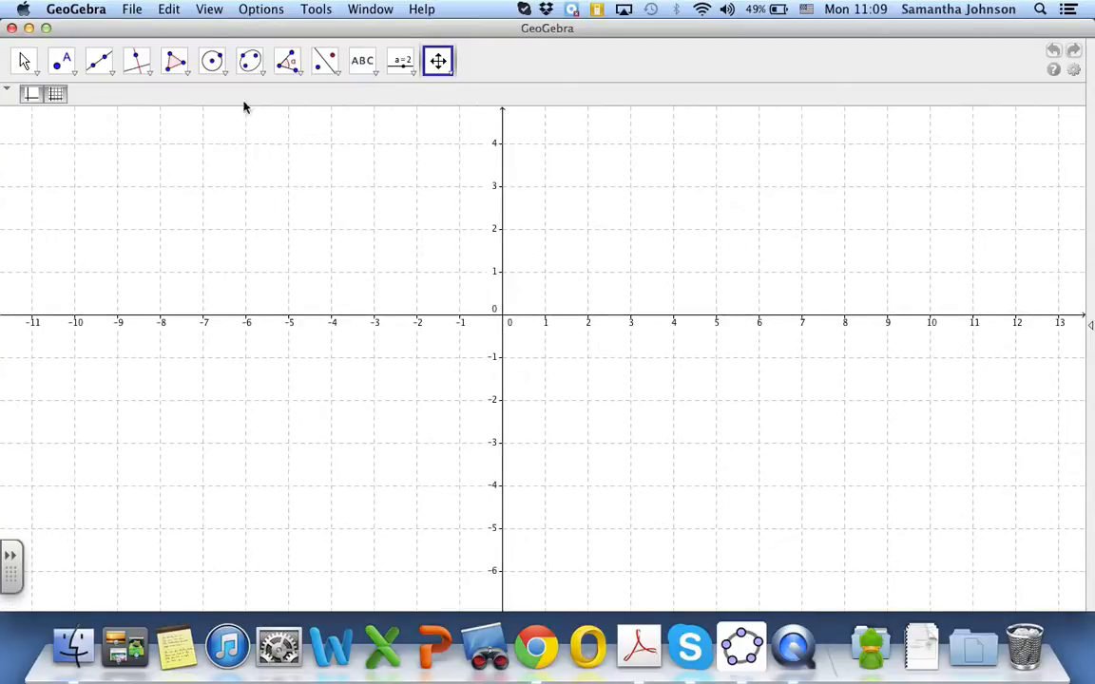
# Show the Input Bar for entering objects by coordinates
pyautogui.click(258, 8)
pyautogui.moveTo(213, 8)
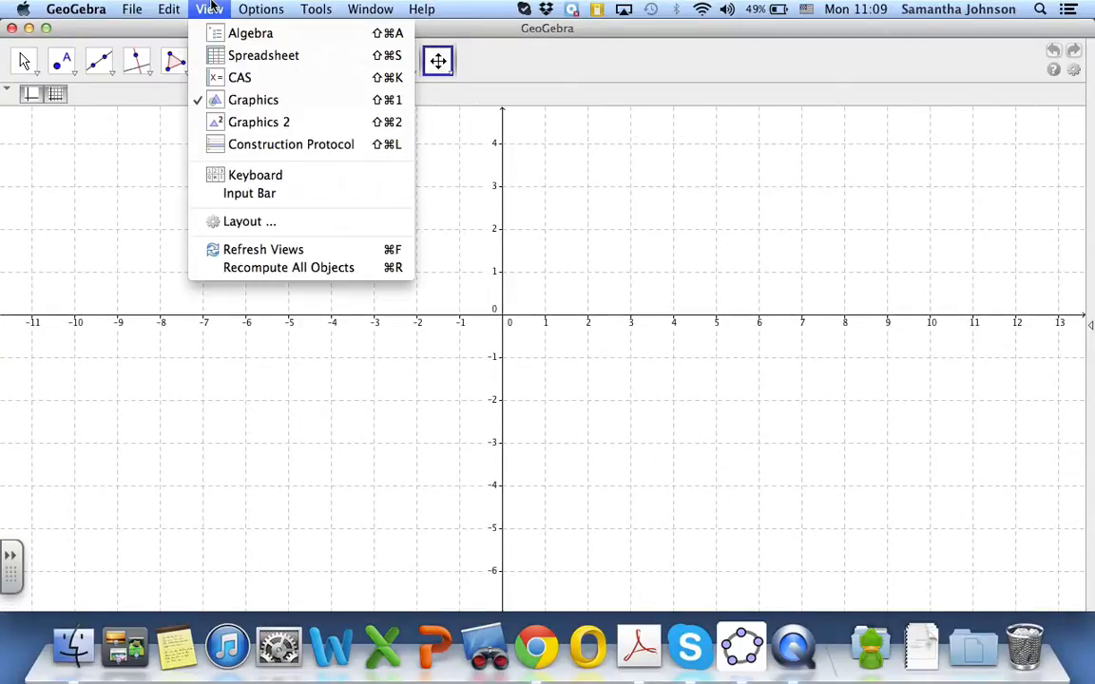
pyautogui.click(231, 194)
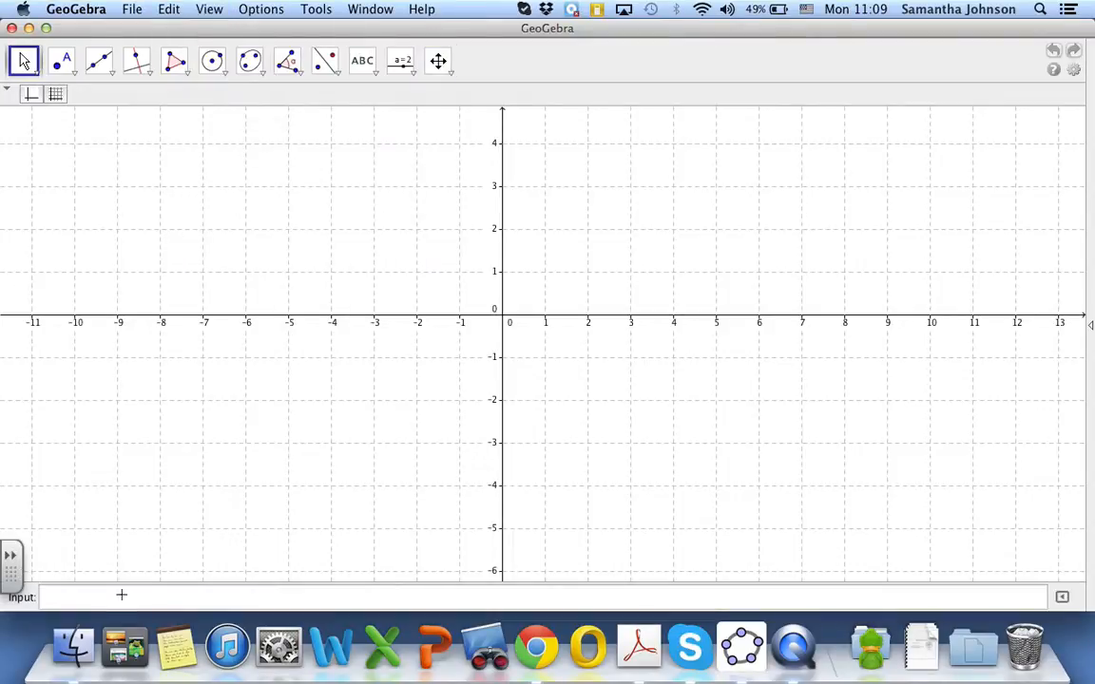
# Plot three points by entering the coordinates (1,-1), (3,-1) and (1,-2)
pyautogui.click(70, 599)
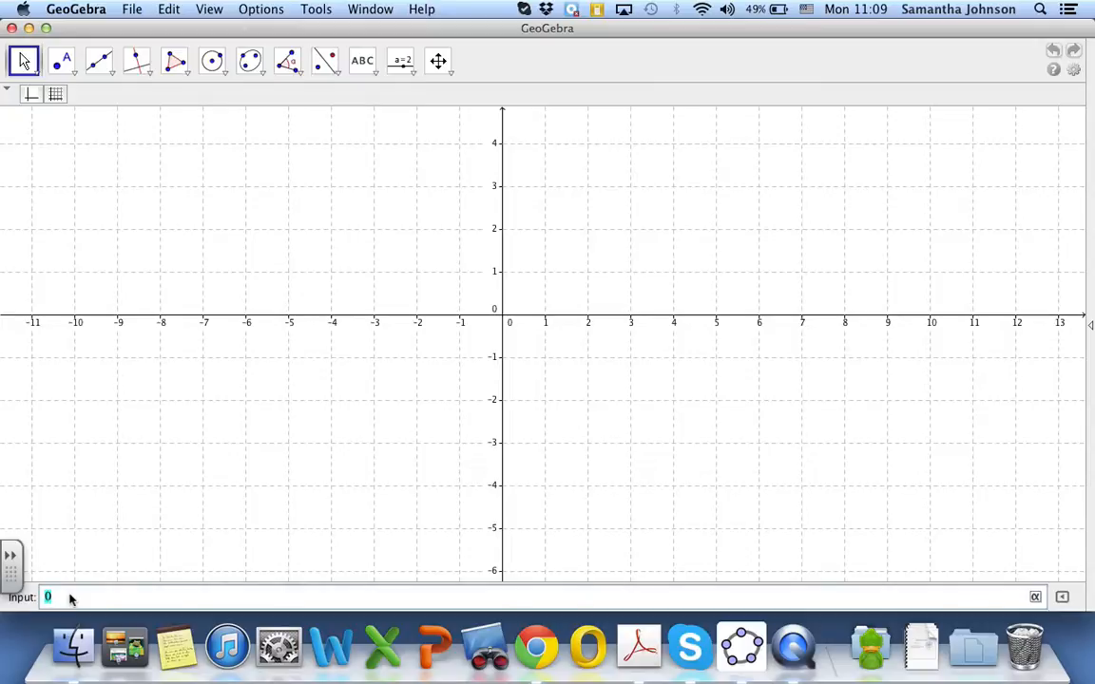
pyautogui.write('(1,-1')
pyautogui.press('Return')
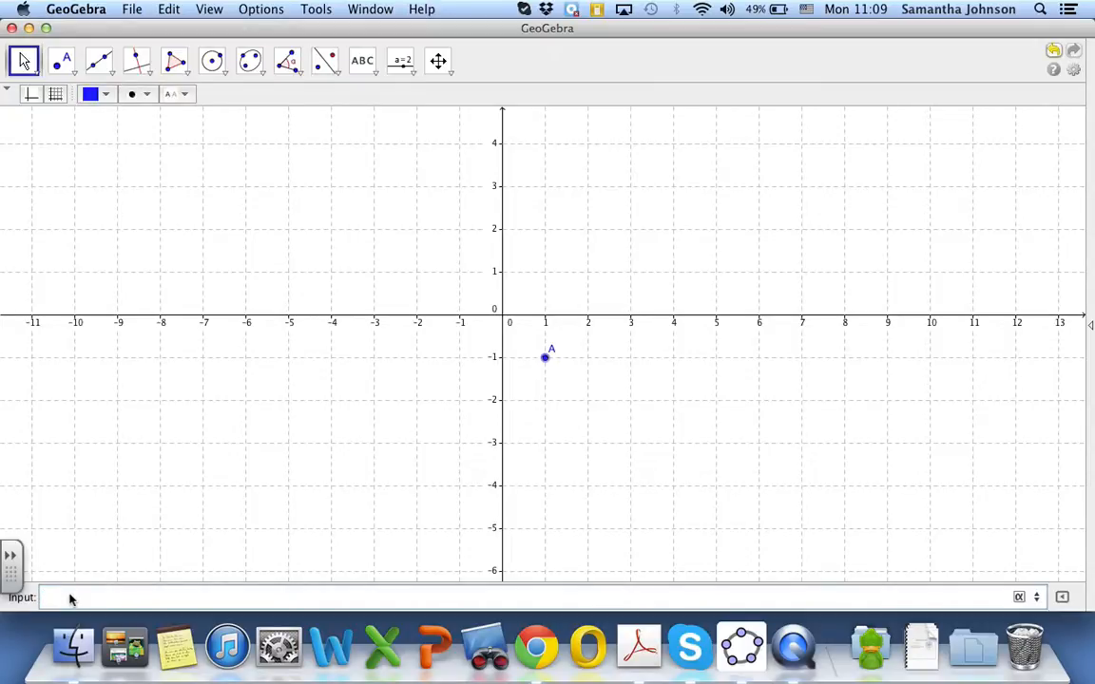
pyautogui.write('(3,-1')
pyautogui.press('Return')
pyautogui.write('(1,-2')
pyautogui.press('Return')
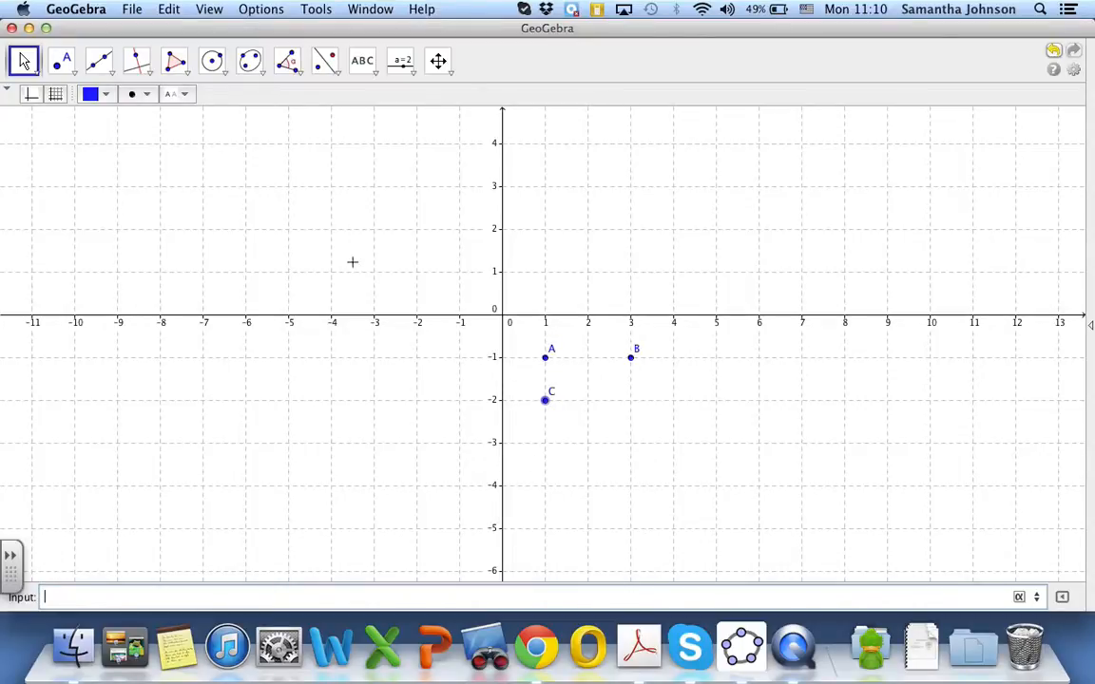
# Draw a triangle through points A, C and B with the Polygon tool
pyautogui.click(247, 71)
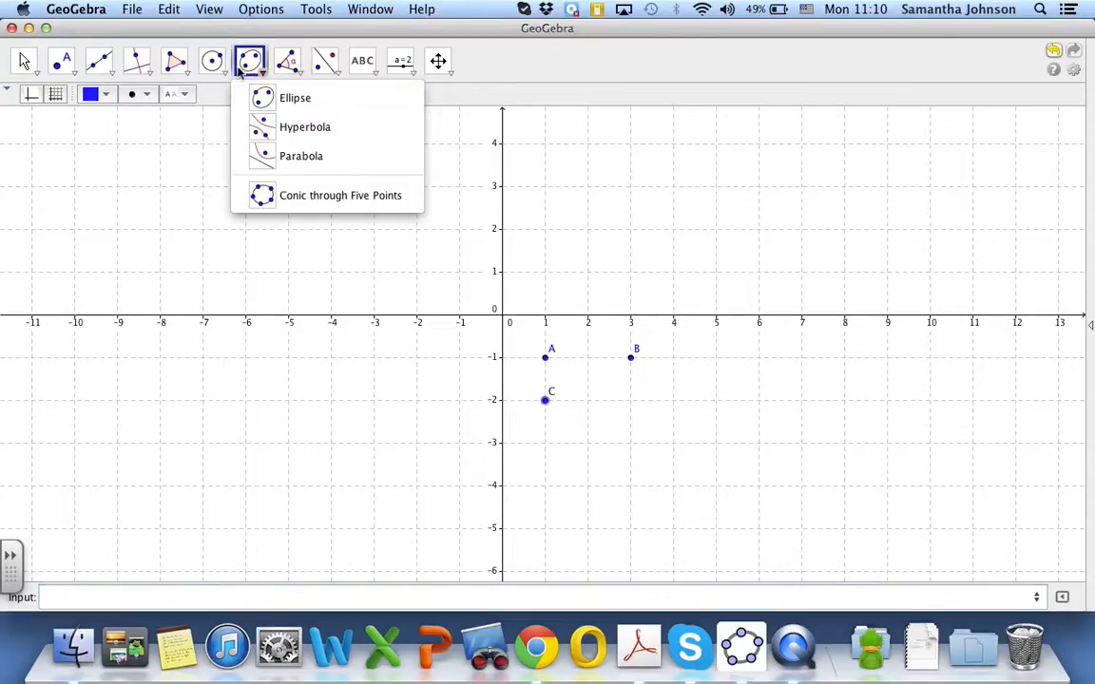
pyautogui.moveTo(169, 68)
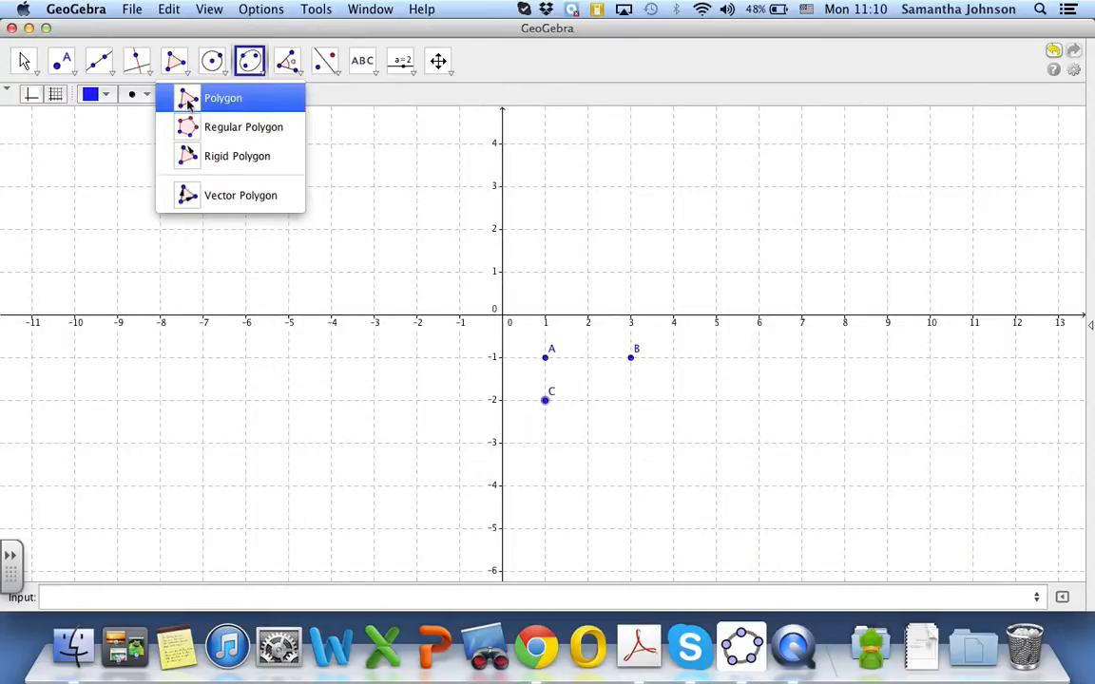
pyautogui.click(189, 100)
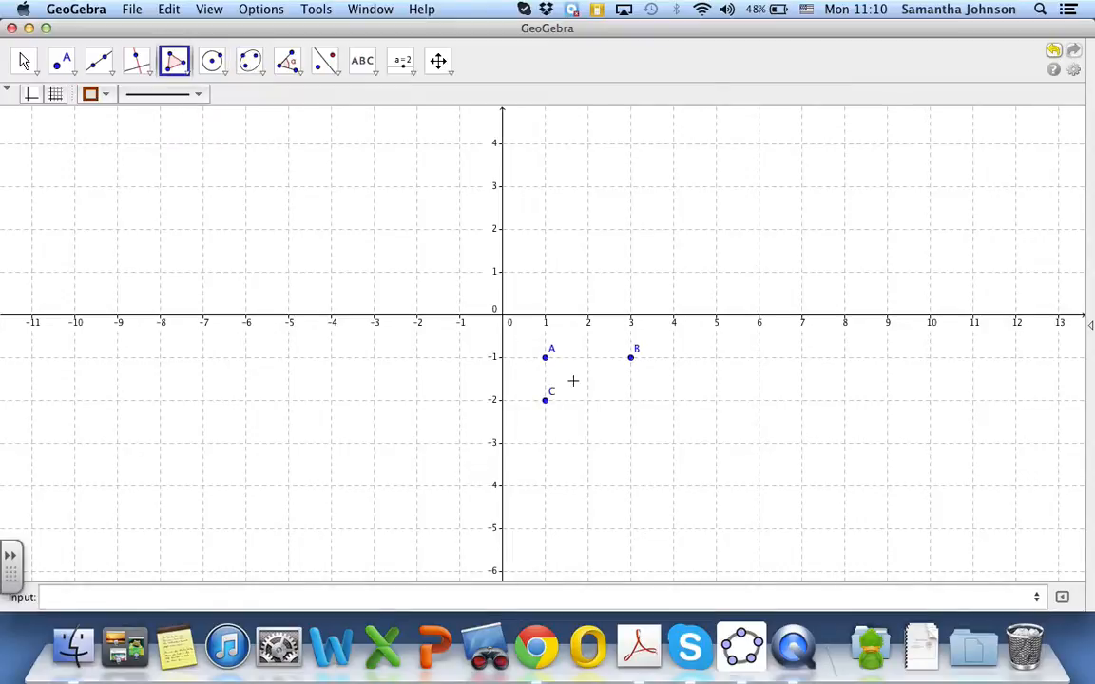
pyautogui.click(546, 359)
pyautogui.click(544, 399)
pyautogui.click(630, 358)
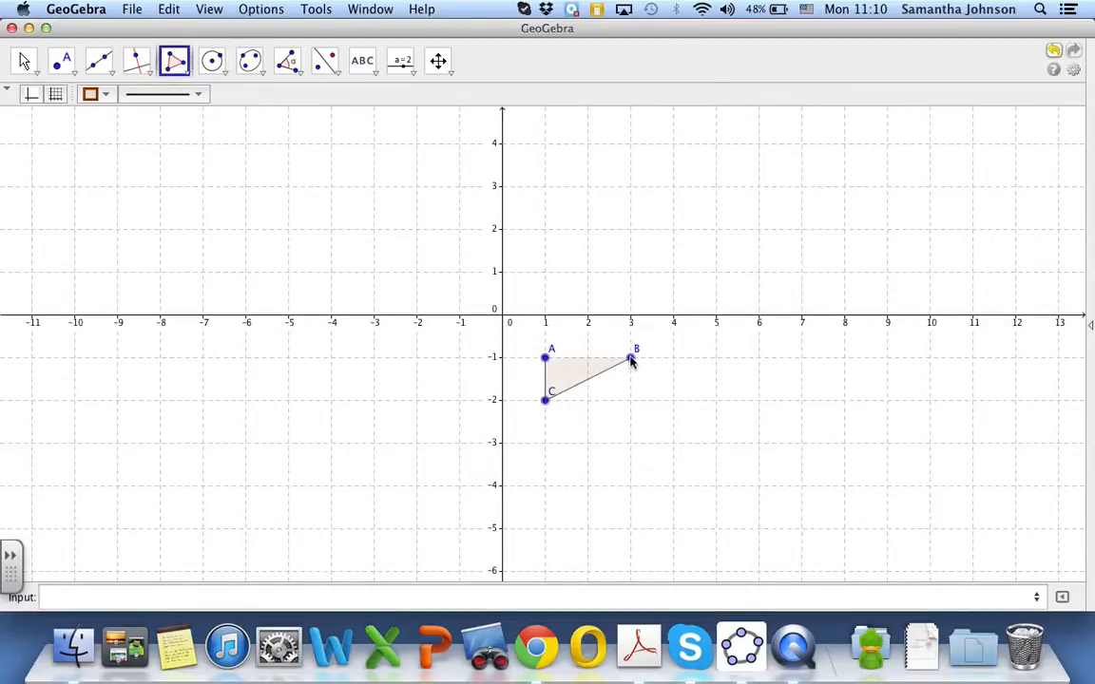
pyautogui.click(545, 358)
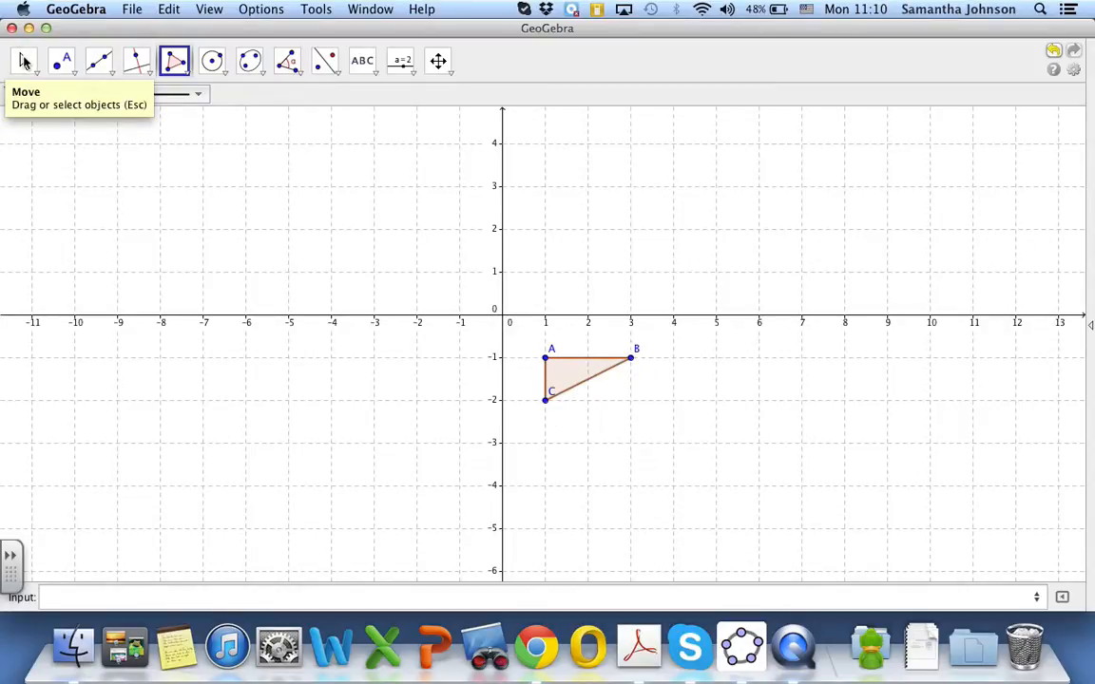
# Set the triangle's colour to dark red-brown (51, 0, 0) and its fill opacity to 0
pyautogui.click(27, 63)
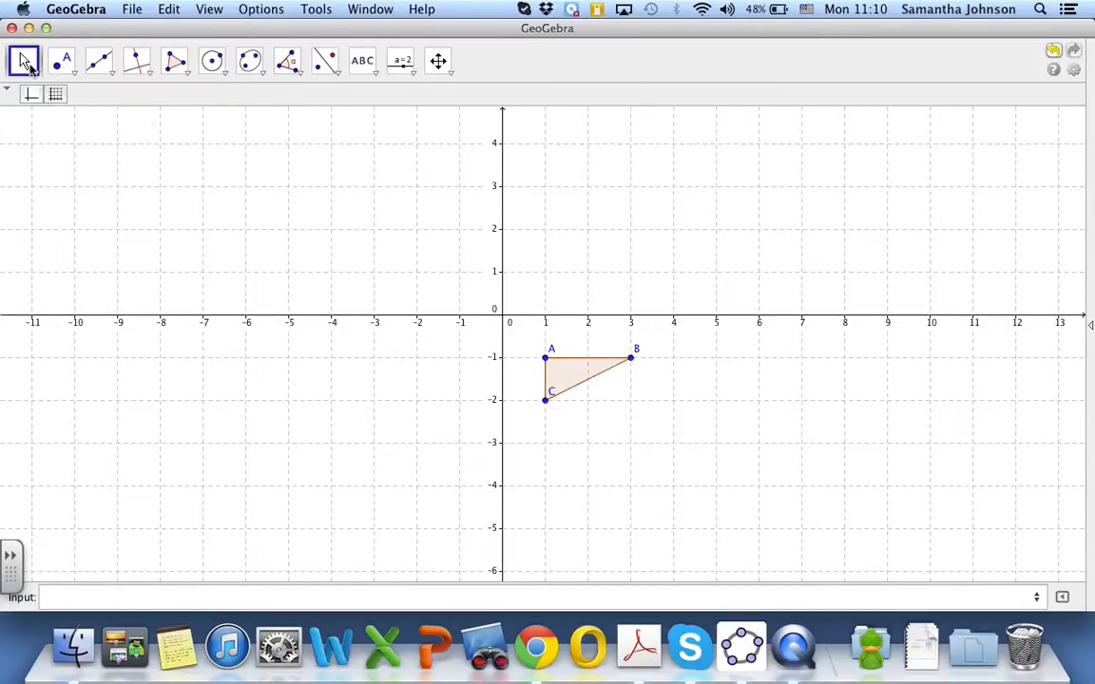
pyautogui.rightClick(563, 369)
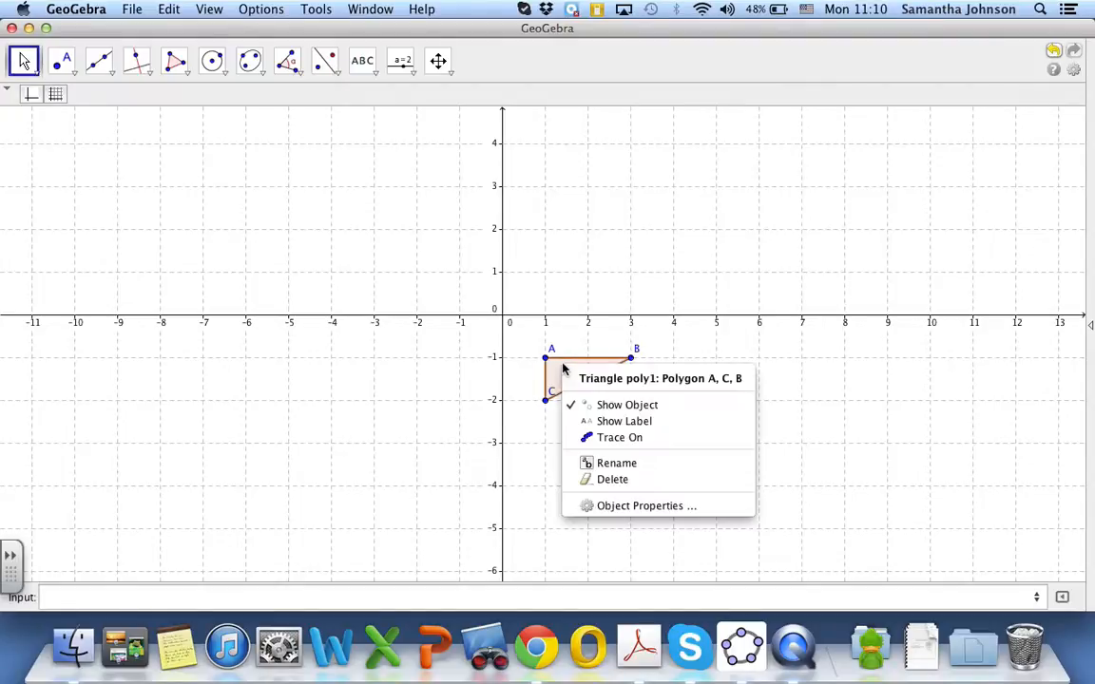
pyautogui.click(615, 506)
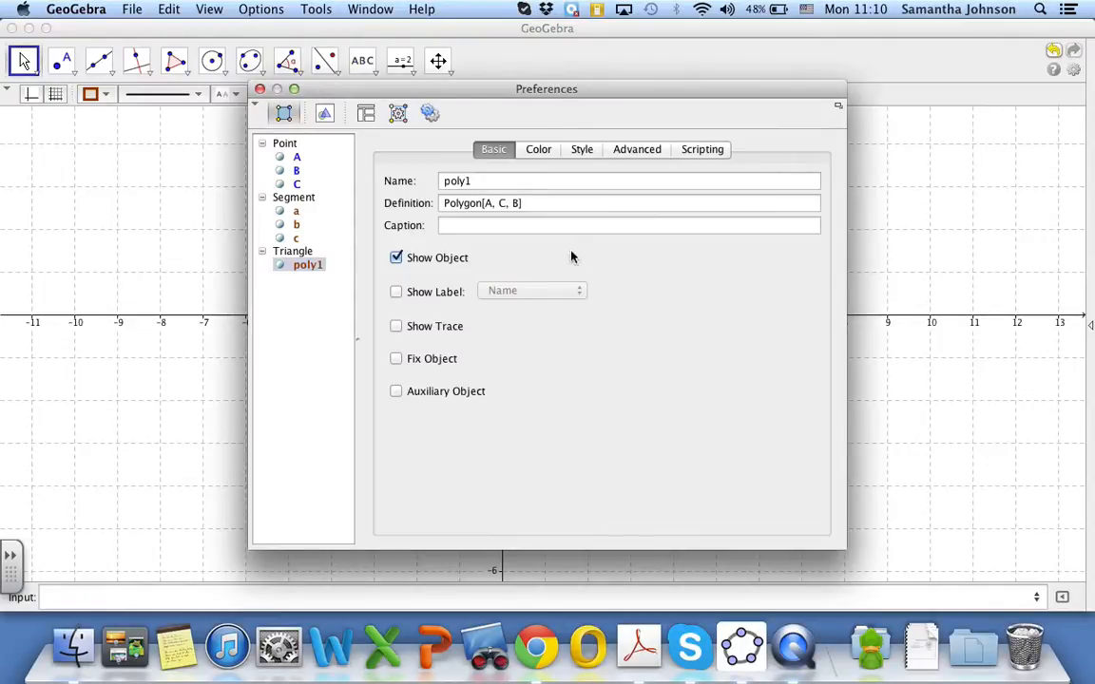
pyautogui.click(538, 150)
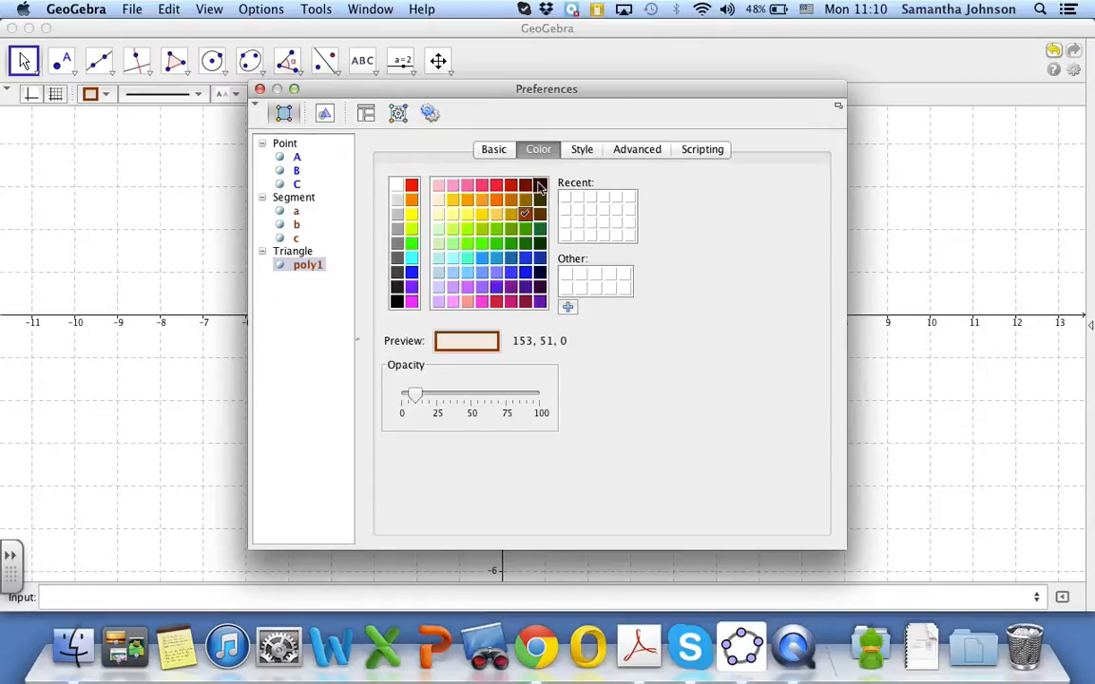
pyautogui.click(539, 186)
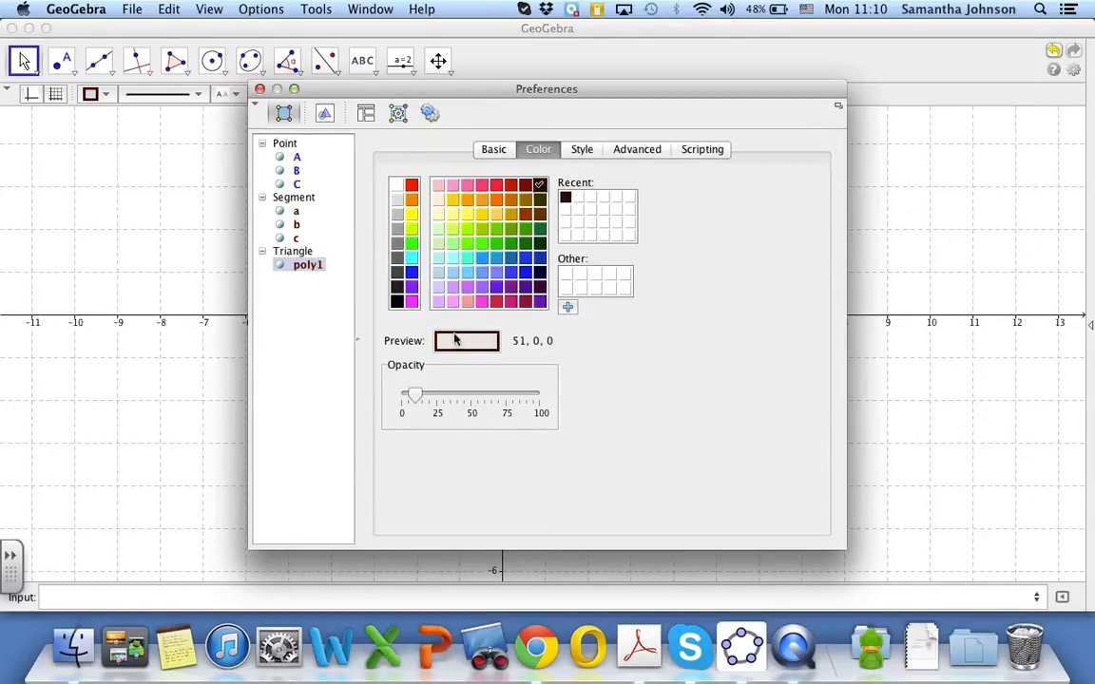
pyautogui.moveTo(413, 395); pyautogui.dragTo(393, 399)
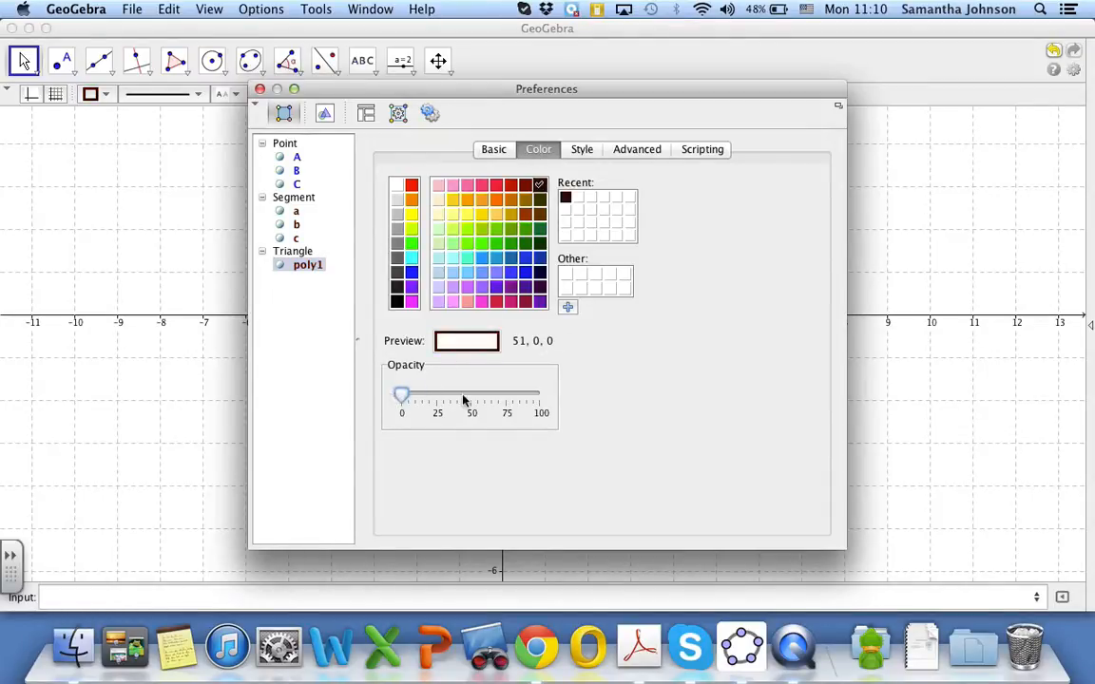
pyautogui.moveTo(407, 397); pyautogui.dragTo(397, 394)
# Hide points A, B and C in their object properties so only the triangle is shown, and close the preferences
pyautogui.click(286, 159)
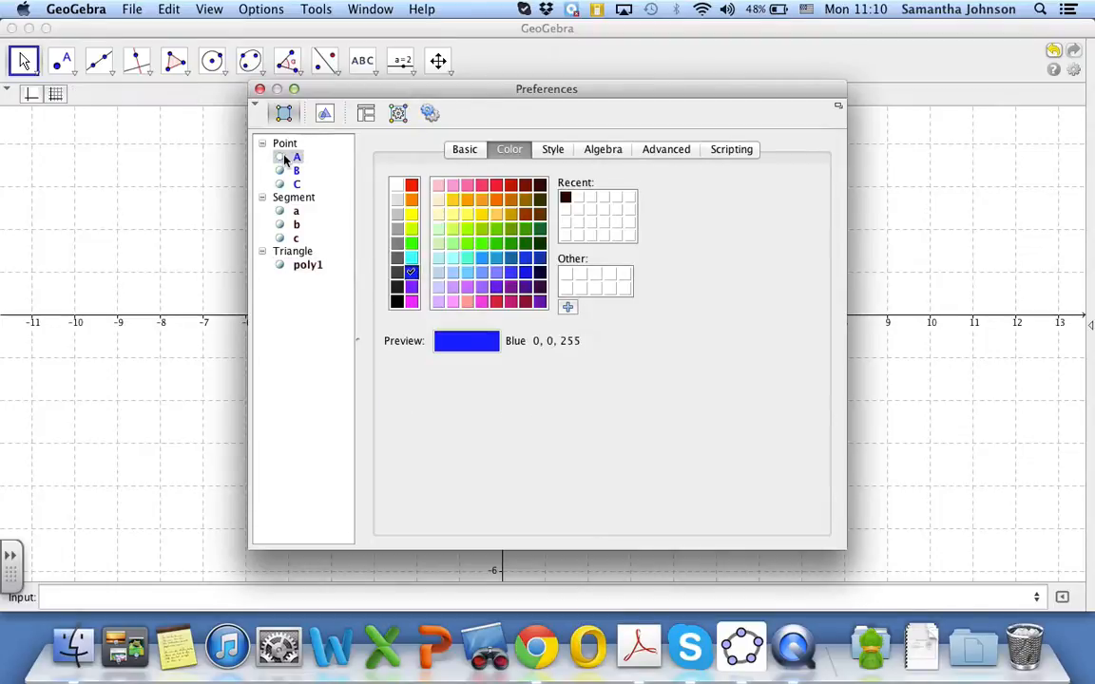
pyautogui.click(463, 150)
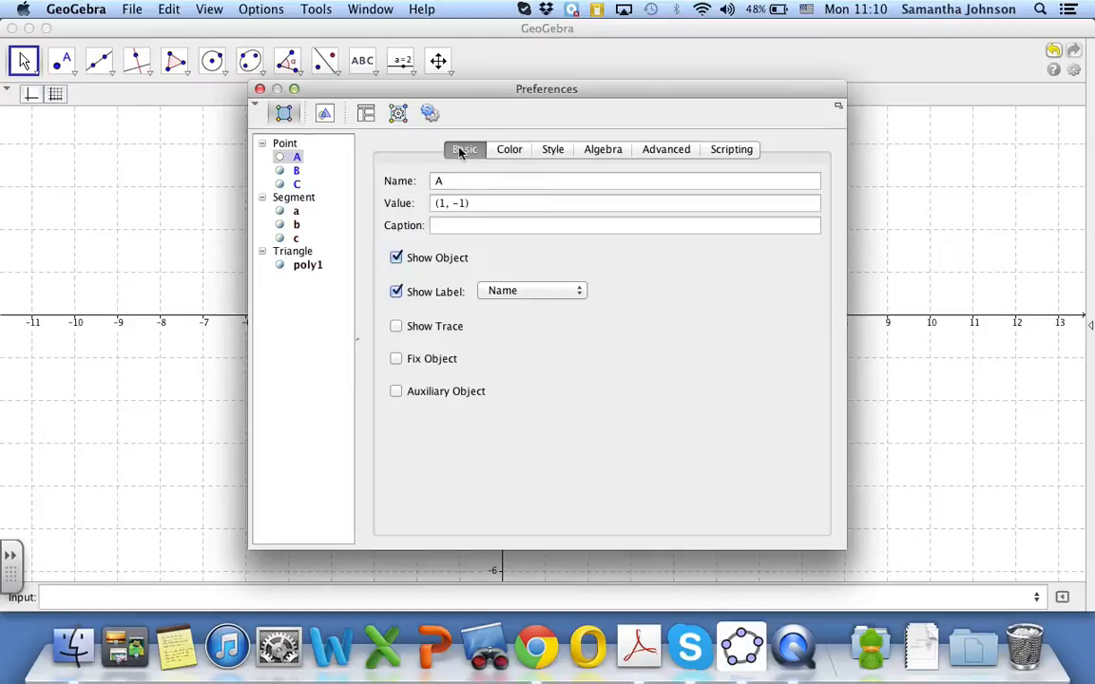
pyautogui.click(397, 259)
pyautogui.click(296, 171)
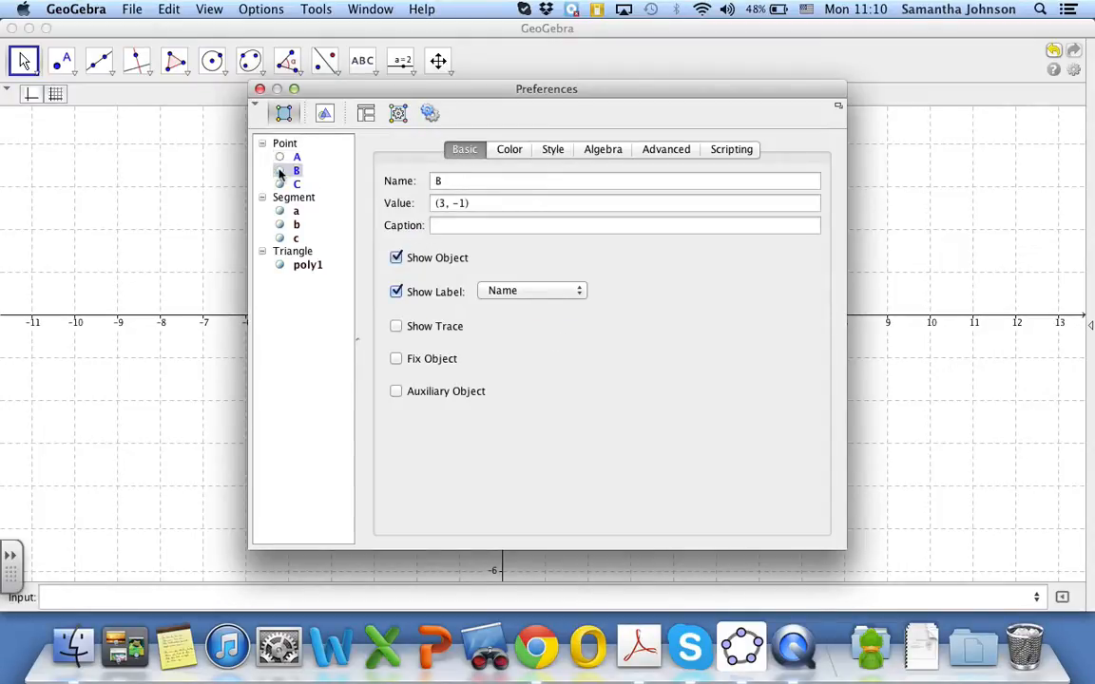
pyautogui.click(396, 258)
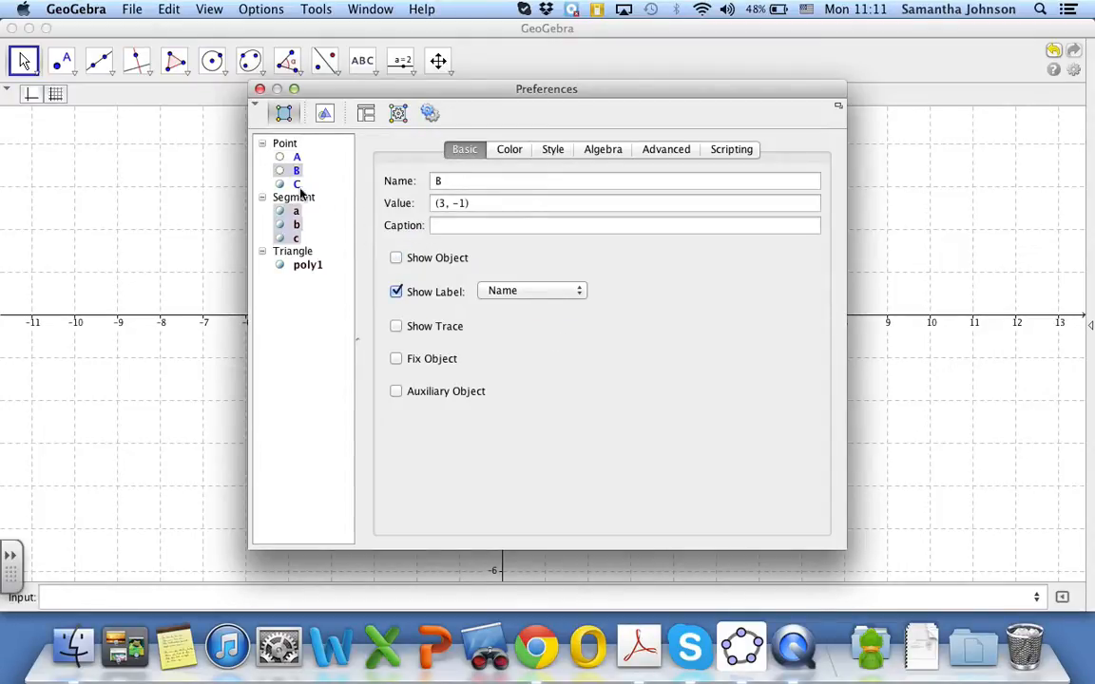
pyautogui.click(292, 186)
pyautogui.click(397, 258)
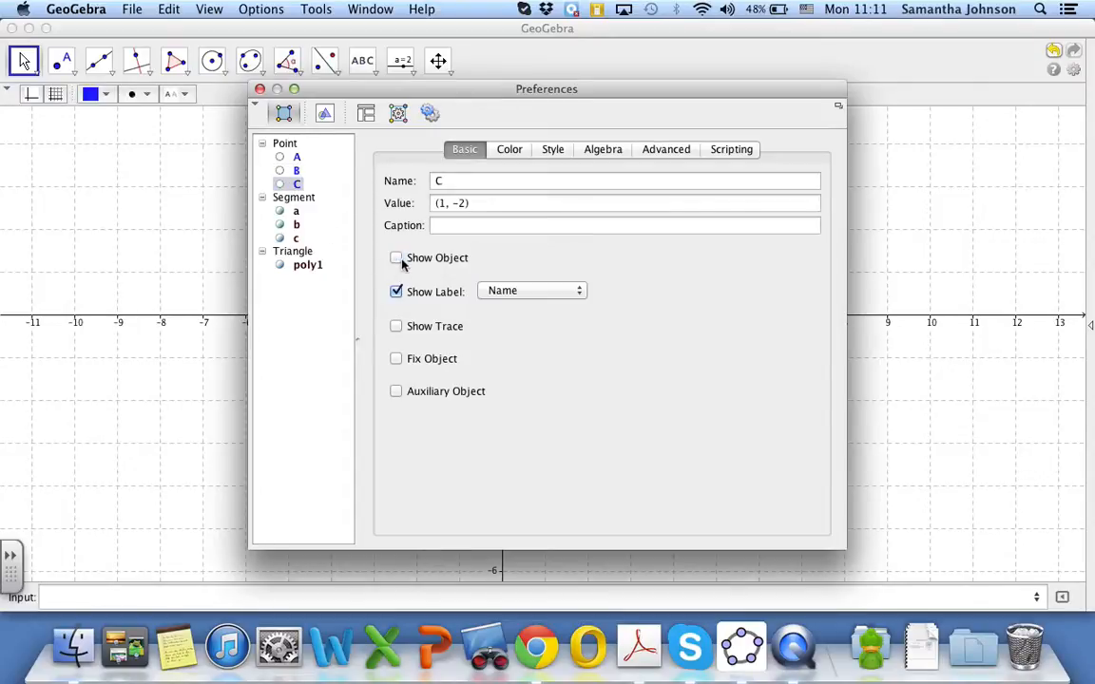
pyautogui.click(259, 89)
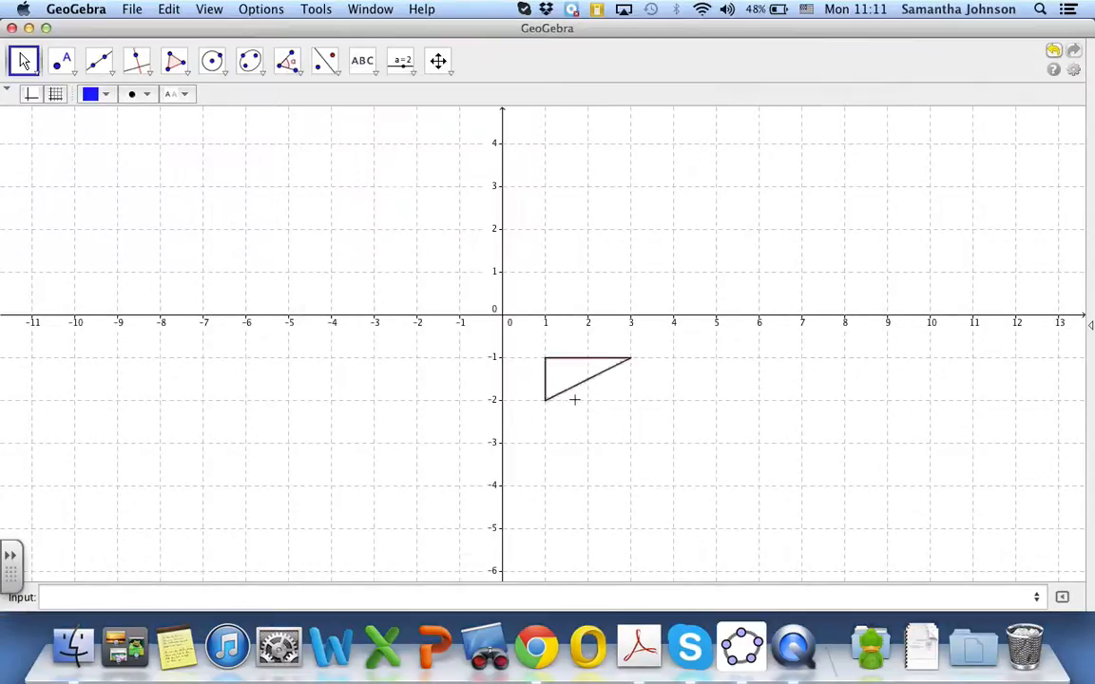
# Change the triangle's colour to black (0, 0, 0) in its object properties and close the preferences
pyautogui.click(560, 374)
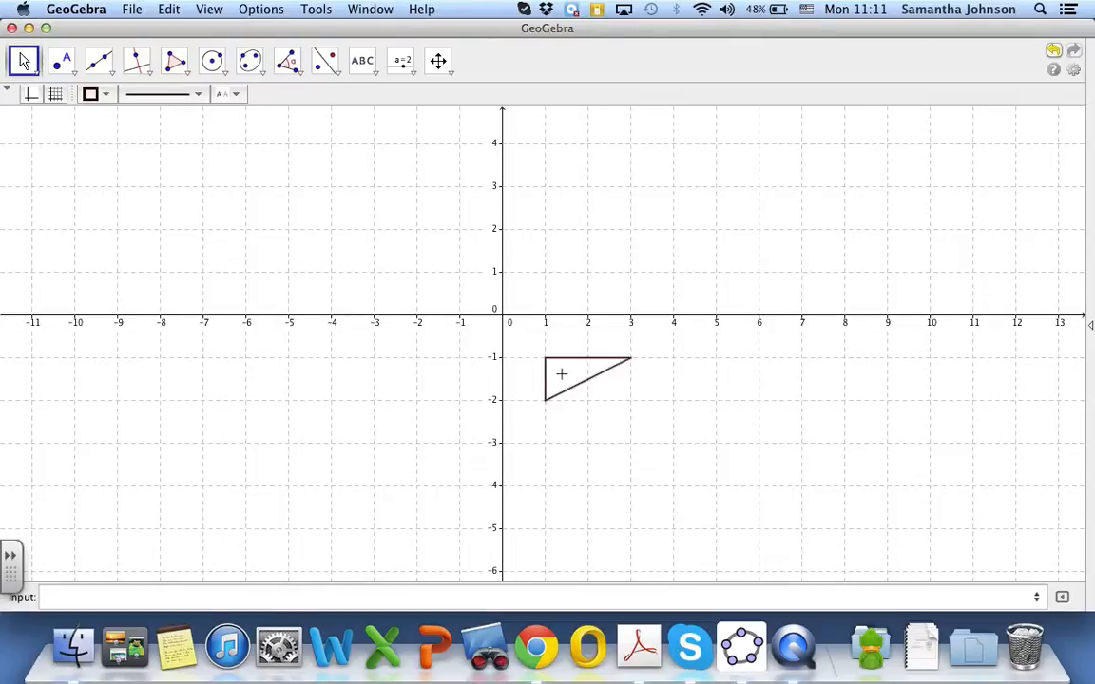
pyautogui.rightClick(560, 374)
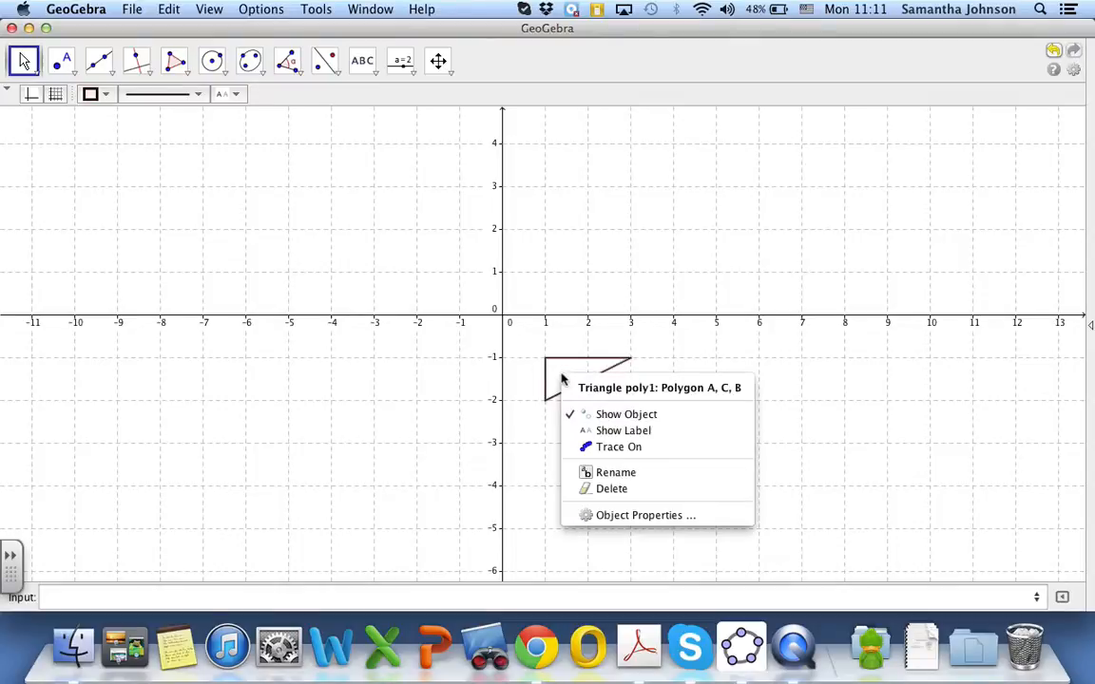
pyautogui.click(587, 516)
pyautogui.click(535, 150)
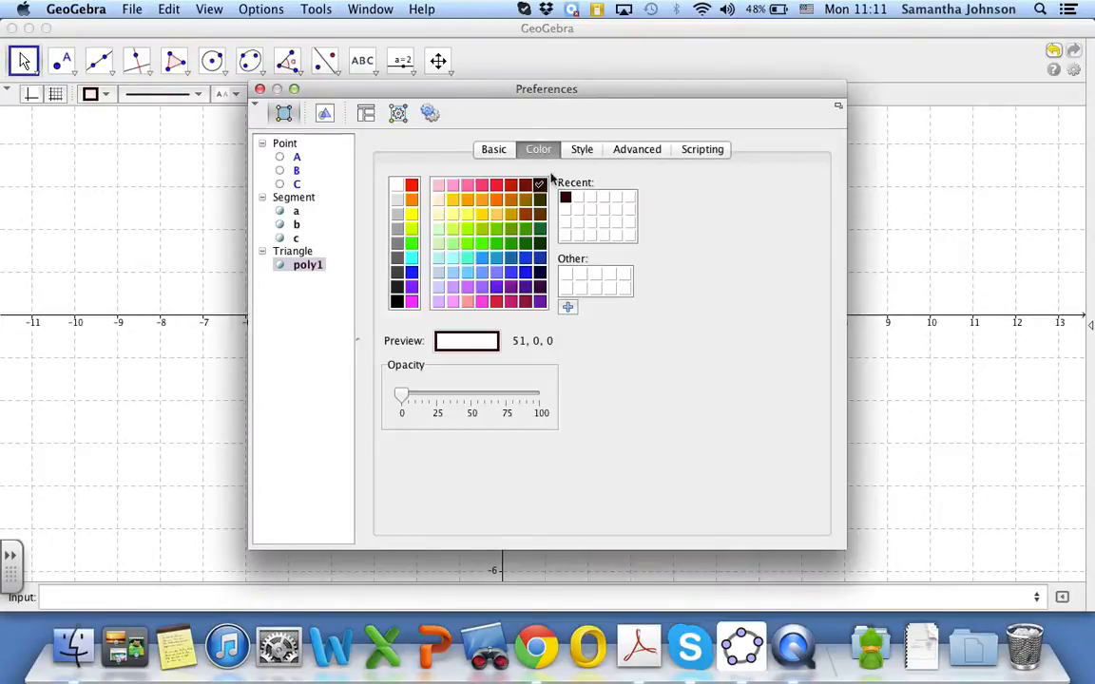
pyautogui.click(540, 186)
pyautogui.click(397, 302)
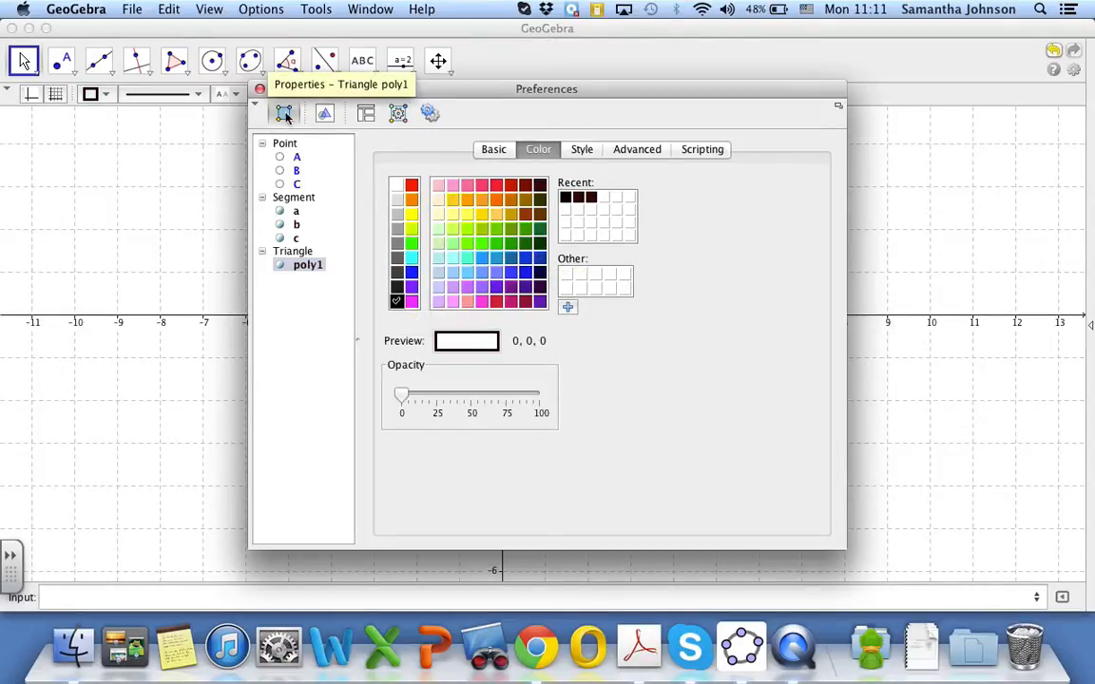
pyautogui.click(259, 88)
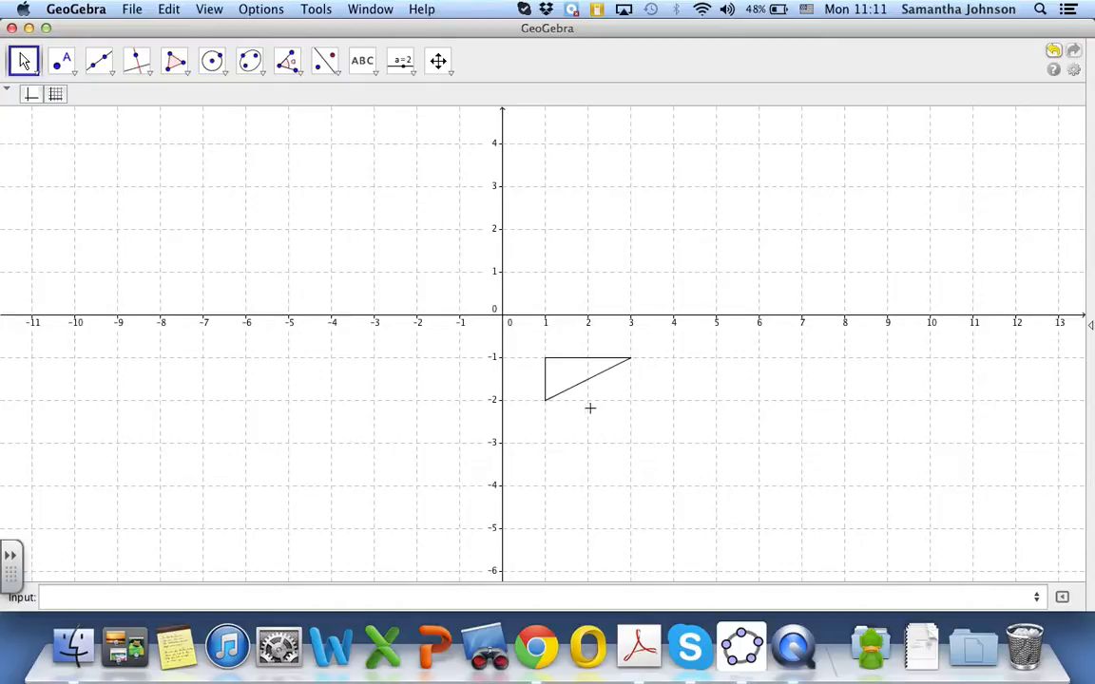
# Choose the Rotate Object around Point by Angle tool and plot a point at the origin (0,0)
pyautogui.click(303, 73)
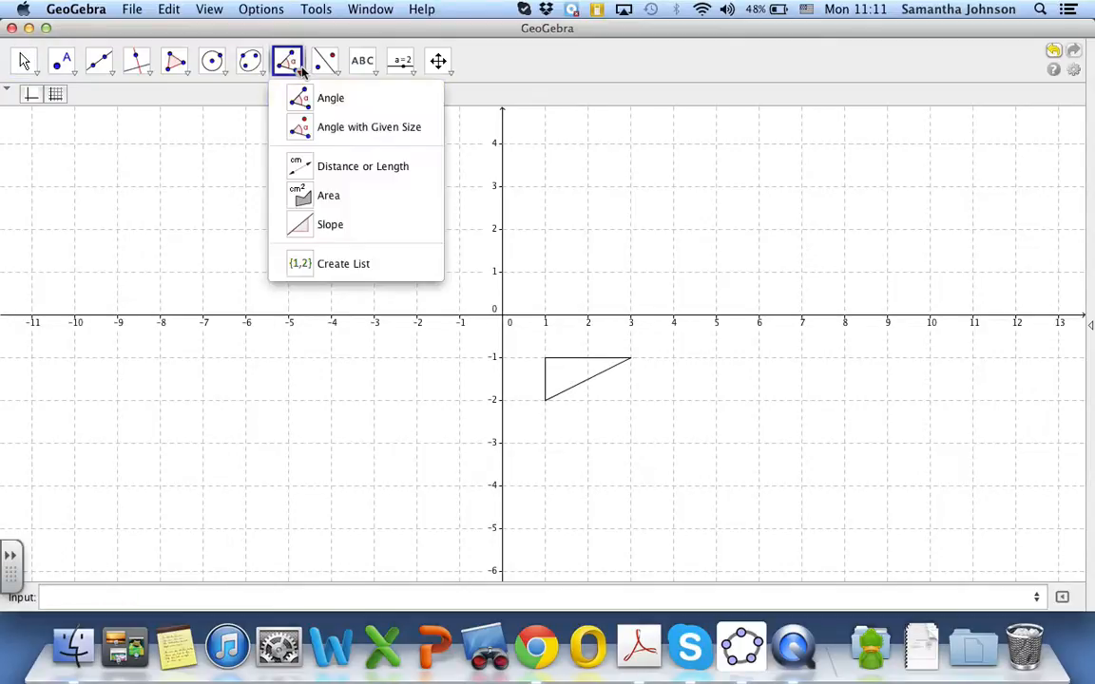
pyautogui.moveTo(320, 70)
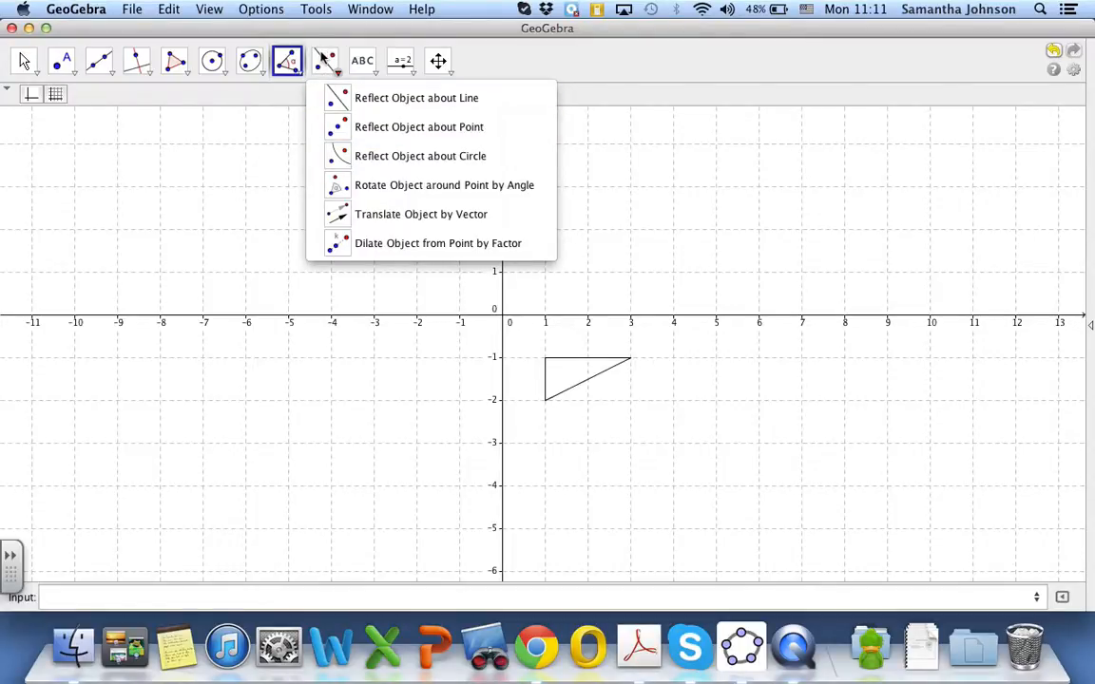
pyautogui.click(377, 184)
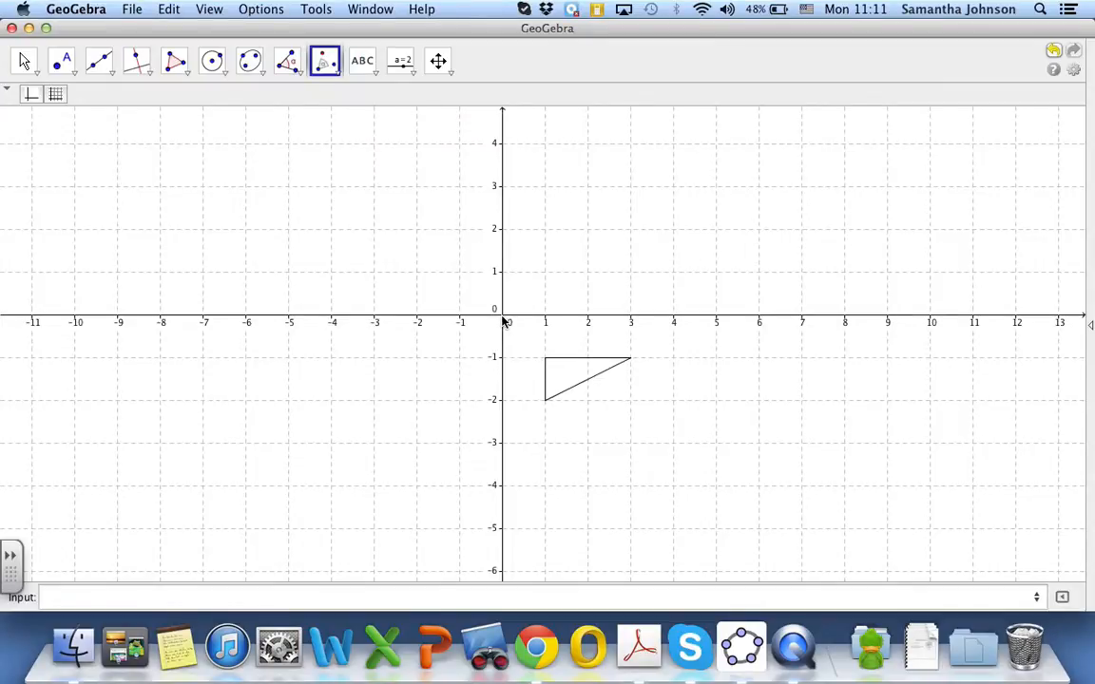
pyautogui.click(287, 598)
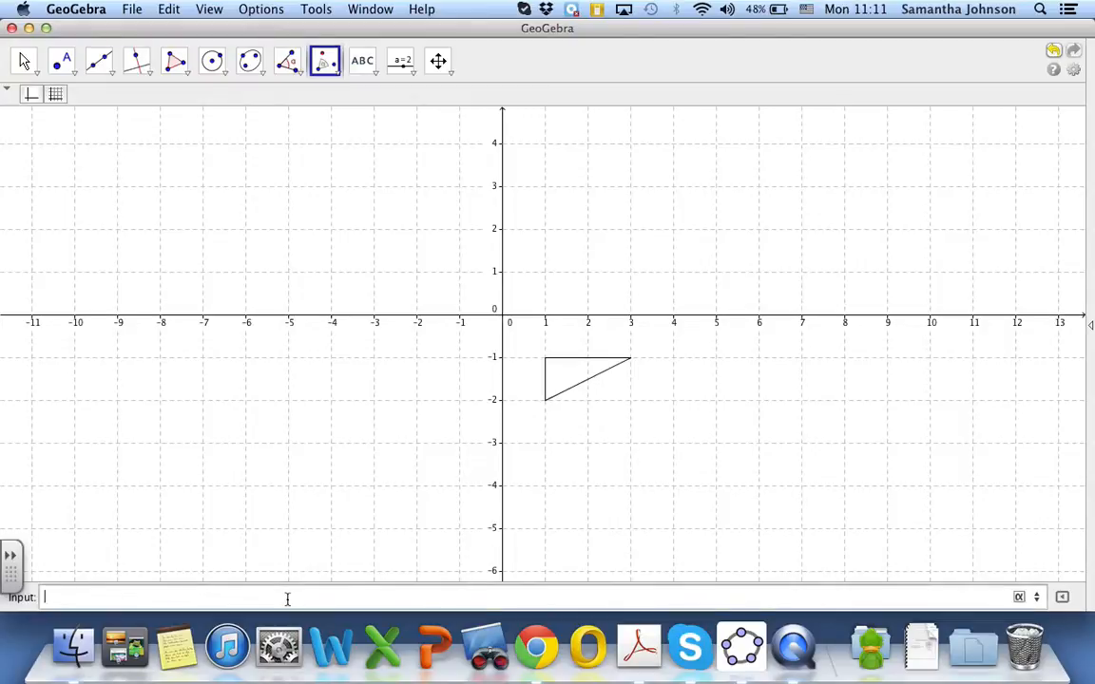
pyautogui.write('(0,0)')
pyautogui.press('Return')
pyautogui.click(452, 552)
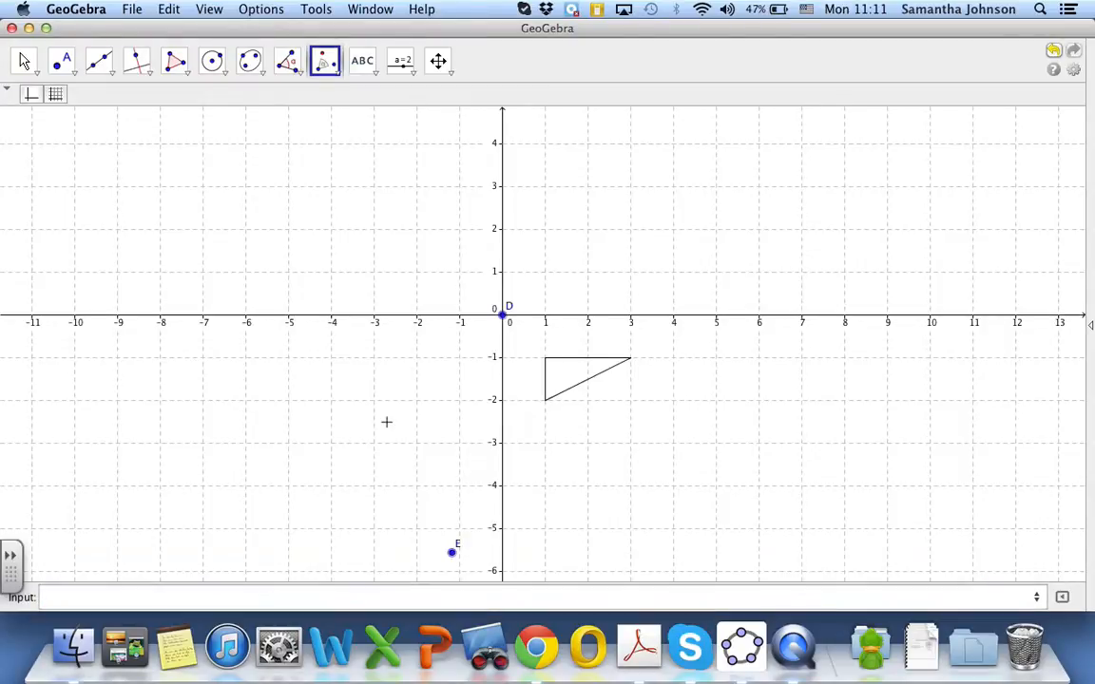
pyautogui.press('super+z')
# Rotate the original triangle 90° counter clockwise around point D at the origin
pyautogui.click(326, 61)
pyautogui.click(555, 371)
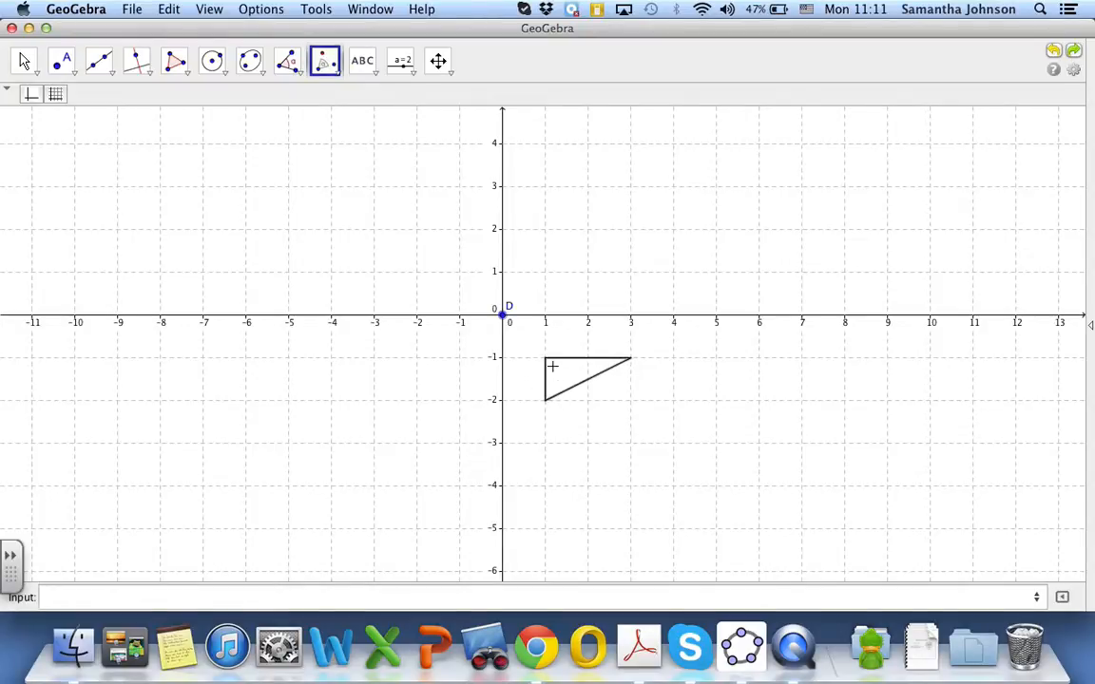
pyautogui.click(501, 314)
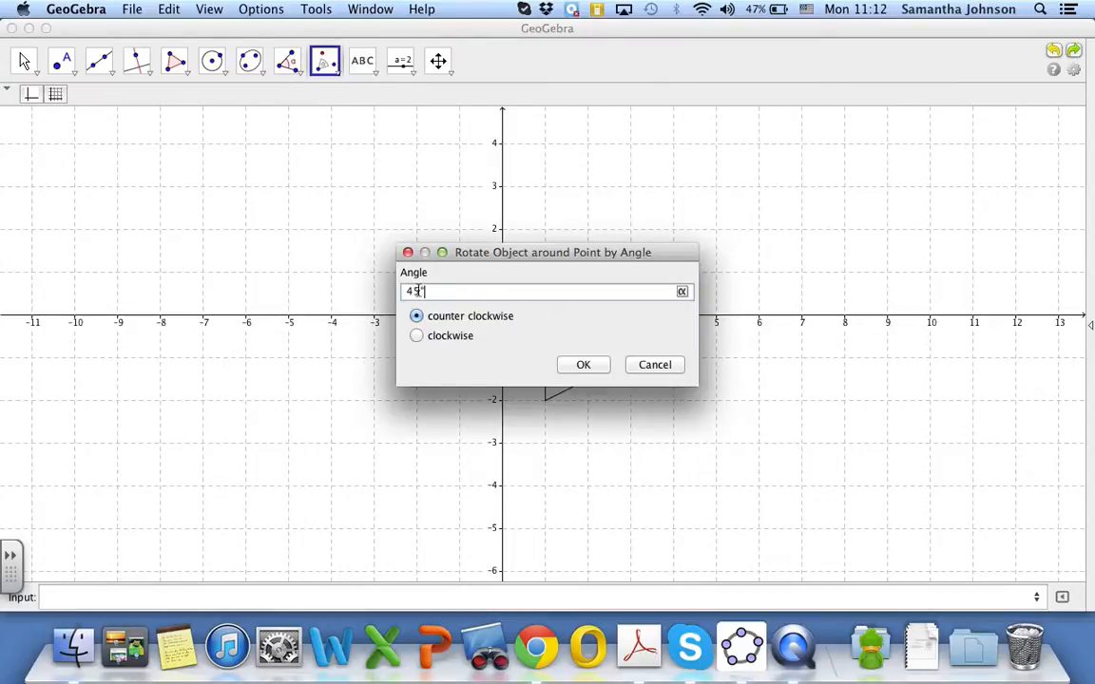
pyautogui.write('90')
pyautogui.click(583, 364)
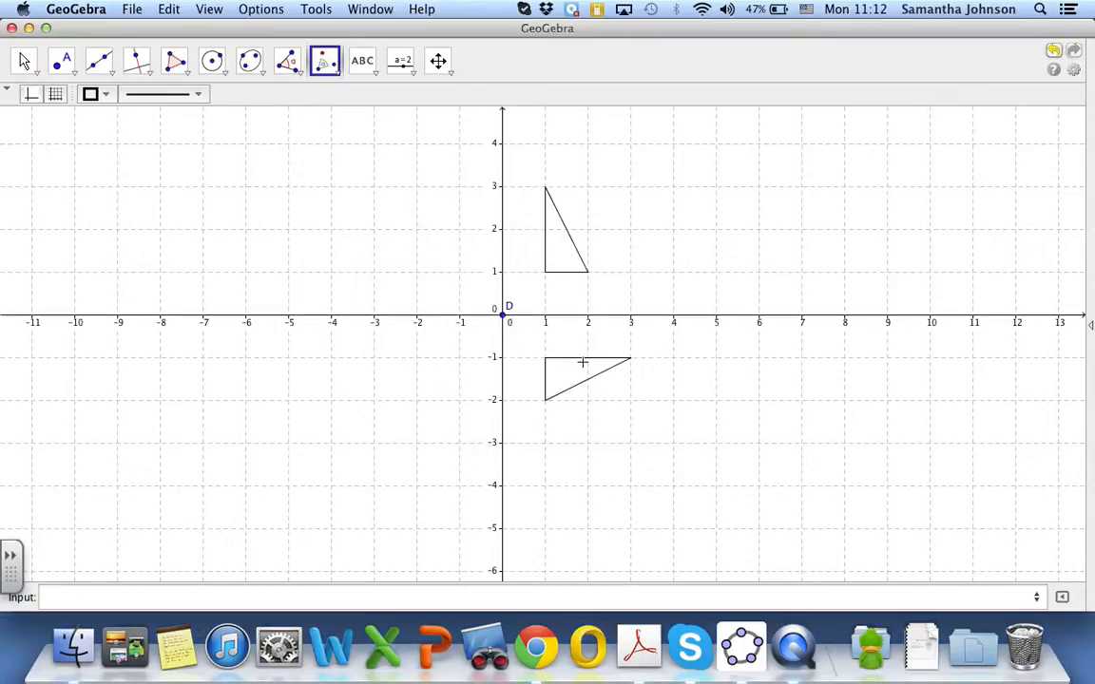
# Rotate the first-quadrant triangle 90° counter clockwise around point D
pyautogui.click(560, 255)
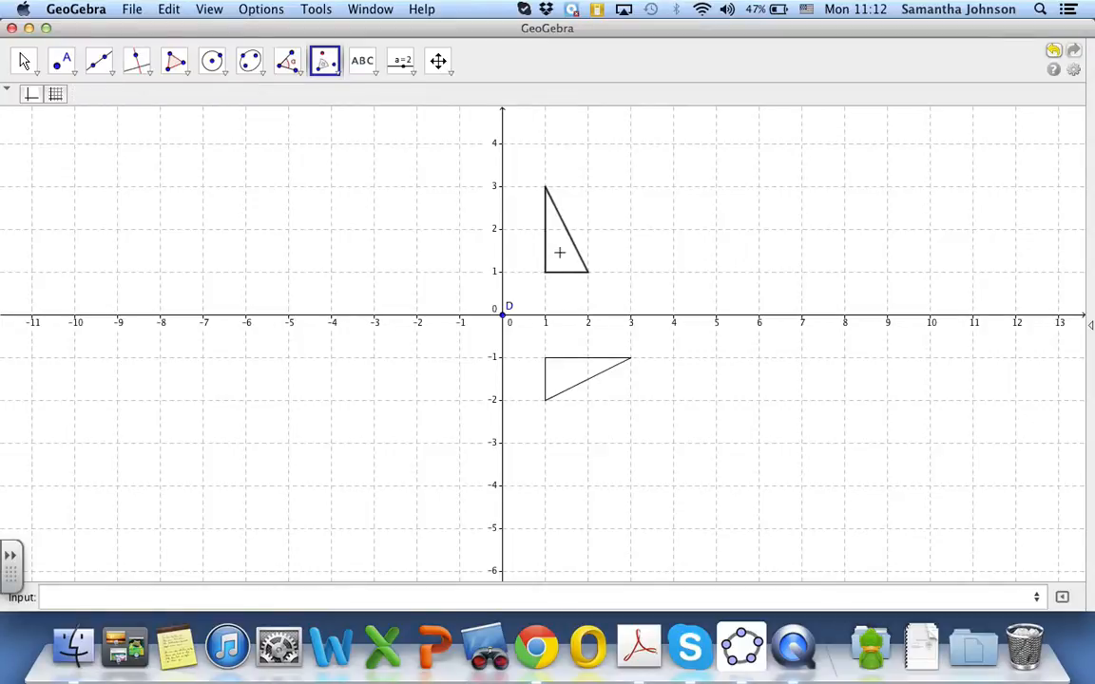
pyautogui.click(504, 315)
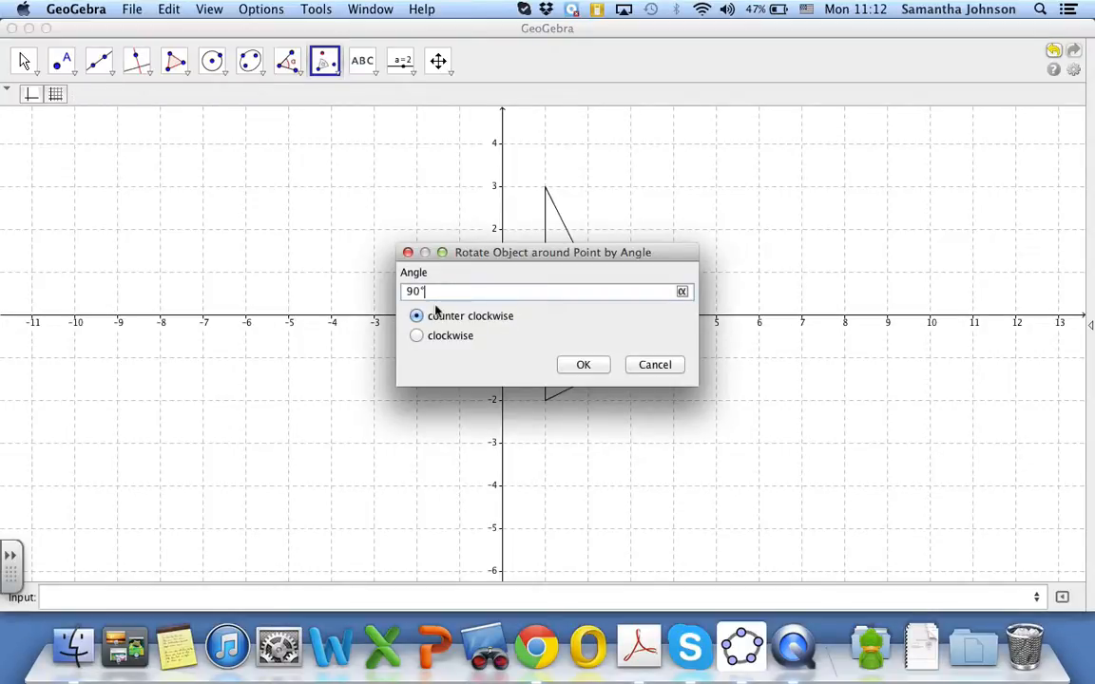
pyautogui.click(574, 367)
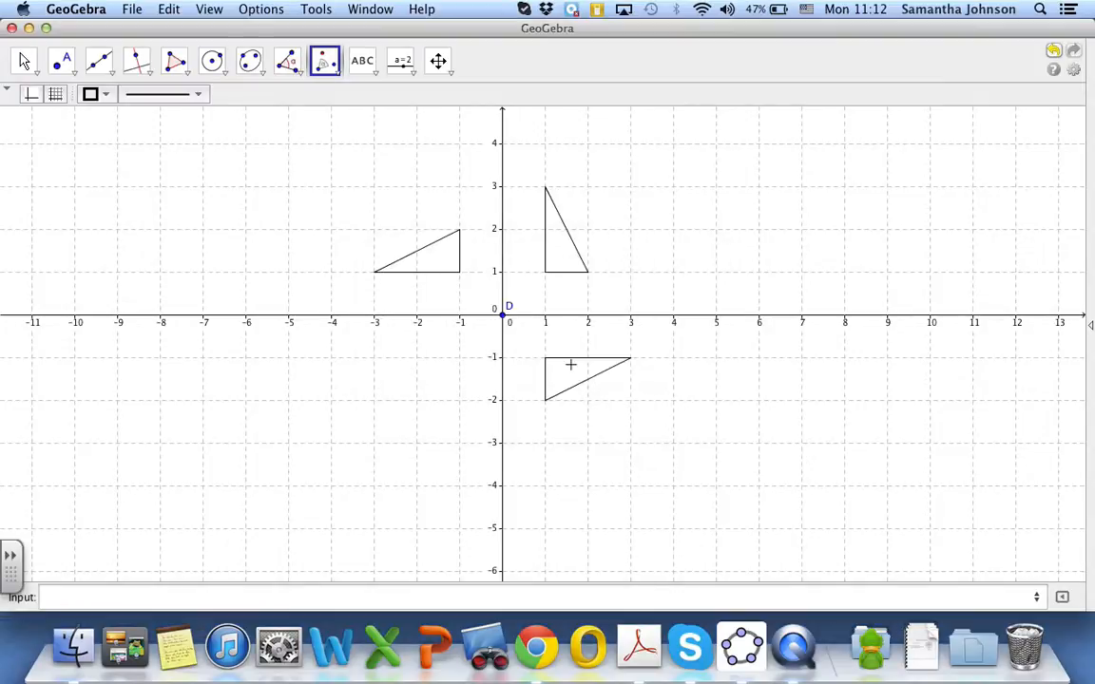
# Rotate the second-quadrant triangle 90° counter clockwise around point D
pyautogui.click(431, 265)
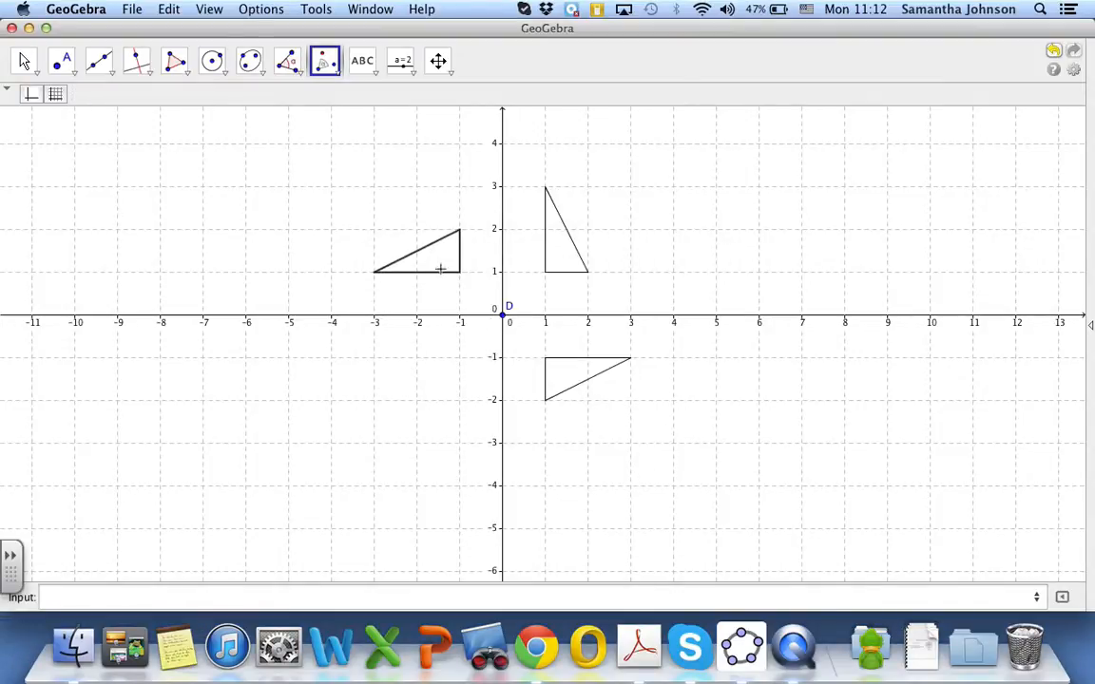
pyautogui.click(504, 315)
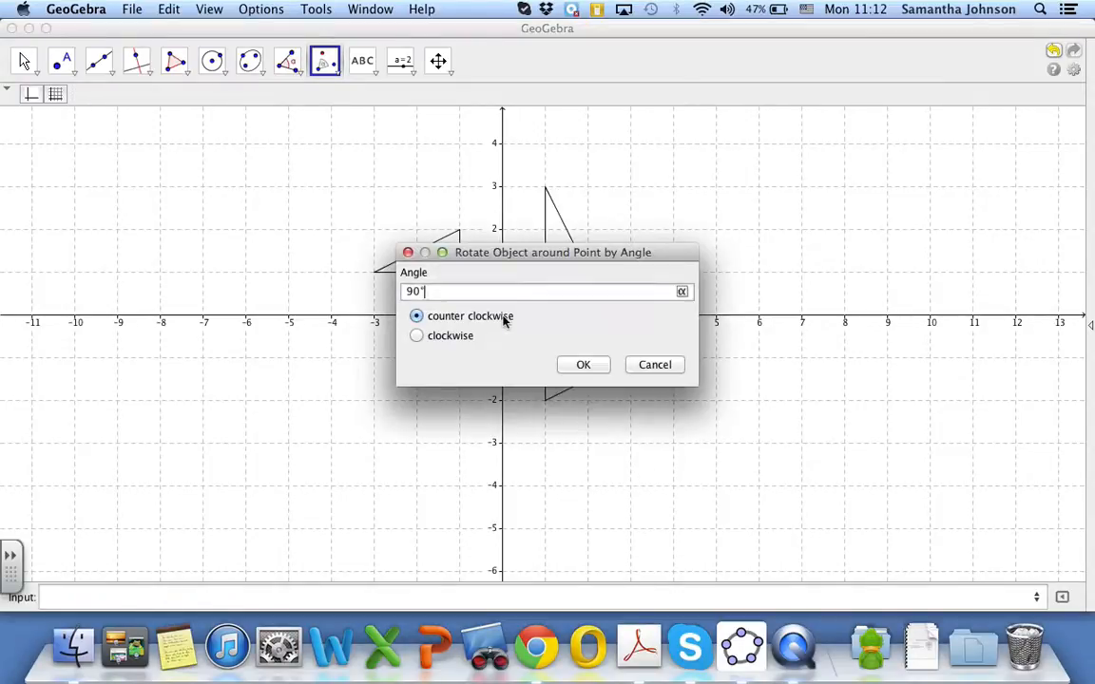
pyautogui.click(577, 366)
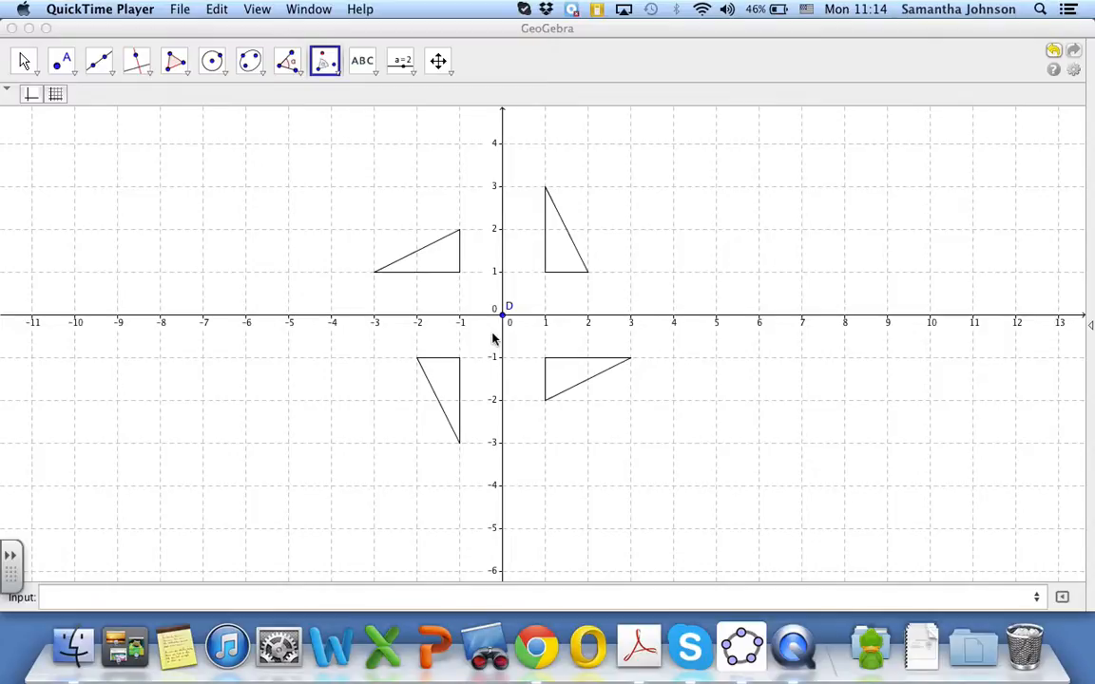
# Plot the points (4,-1), (6,-2), (4,-3) and (6,-4) by entering their coordinates
pyautogui.click(227, 593)
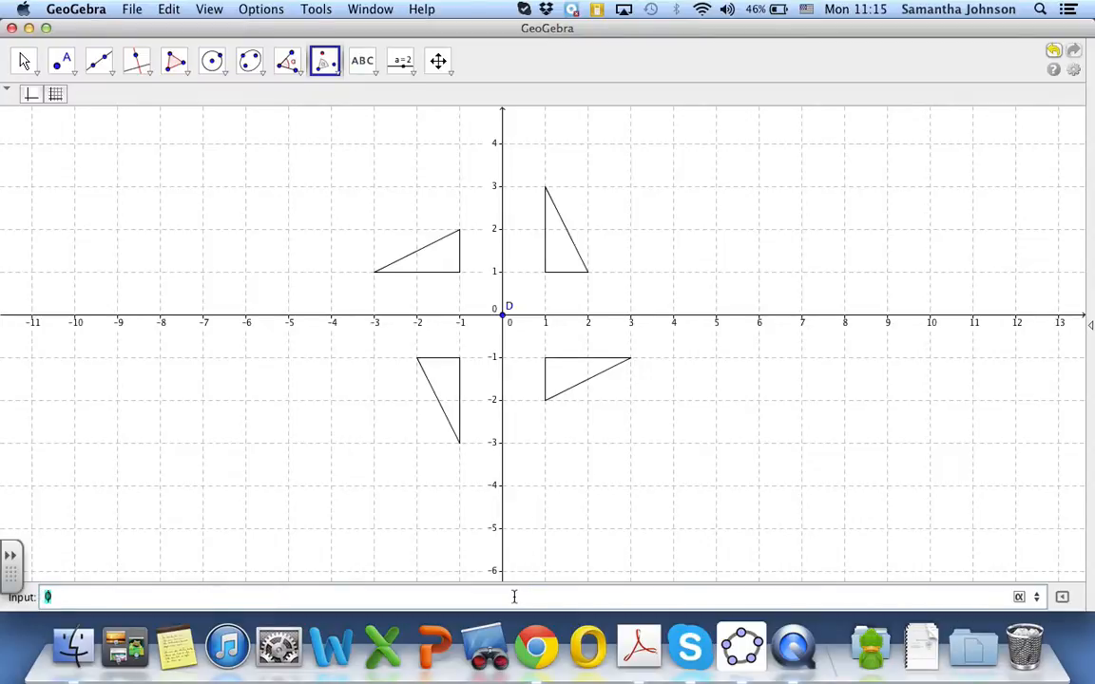
pyautogui.write('(4')
pyautogui.press('Return')
pyautogui.write('(6,-2')
pyautogui.press('Return')
pyautogui.write('(4')
pyautogui.press('Return')
pyautogui.write('(6,-')
pyautogui.press('Return')
# Draw a quadrilateral through points E, G, H and F with the Polygon tool
pyautogui.scroll(2, 561, 532)
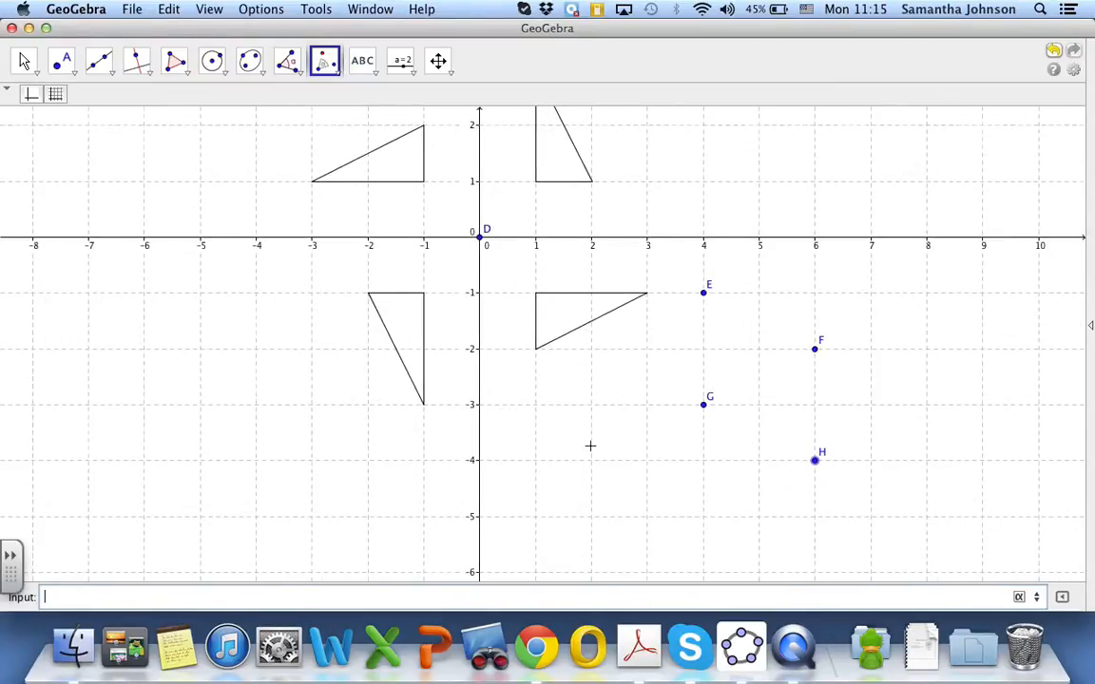
pyautogui.scroll(1, 590, 445)
pyautogui.scroll(-4, 590, 446)
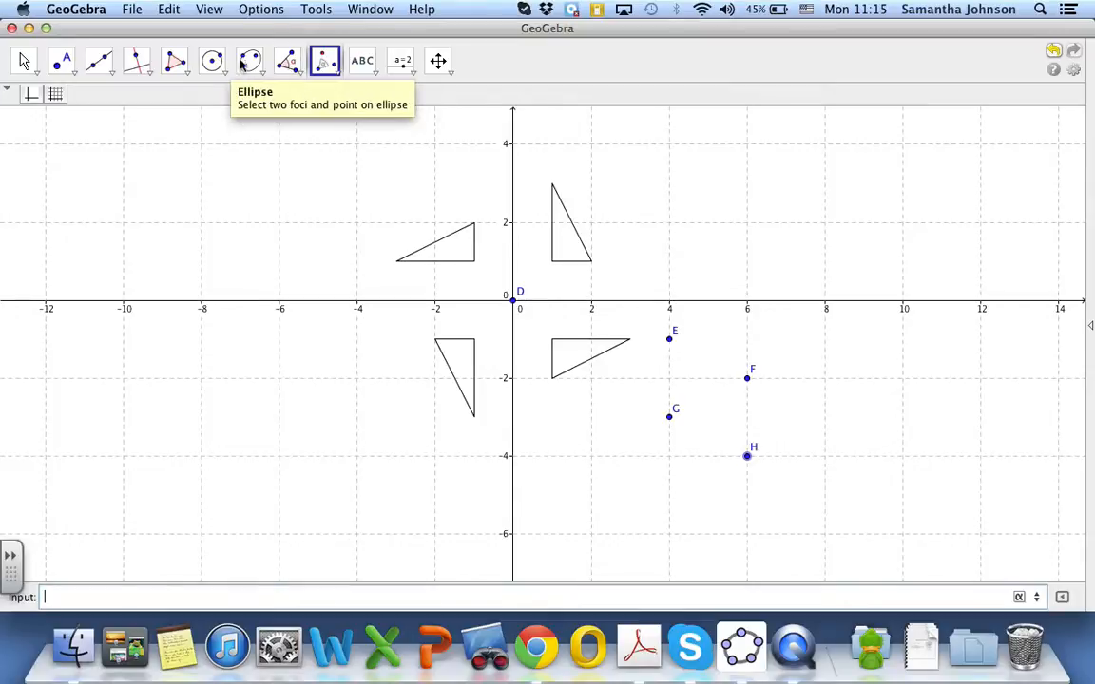
pyautogui.click(176, 63)
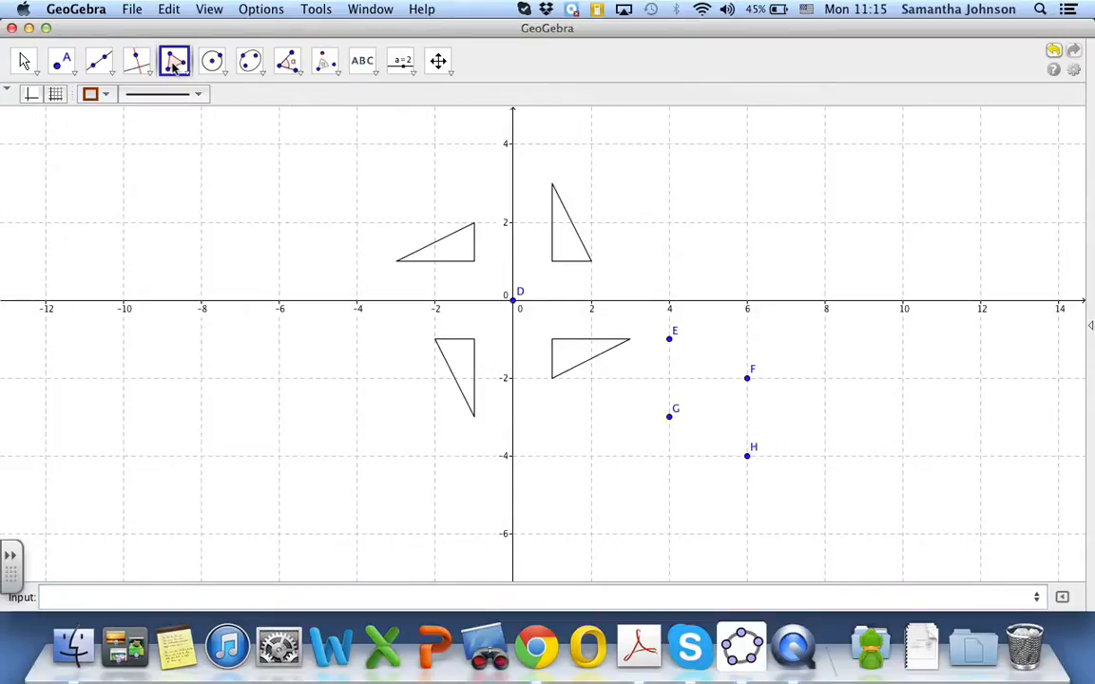
pyautogui.click(184, 74)
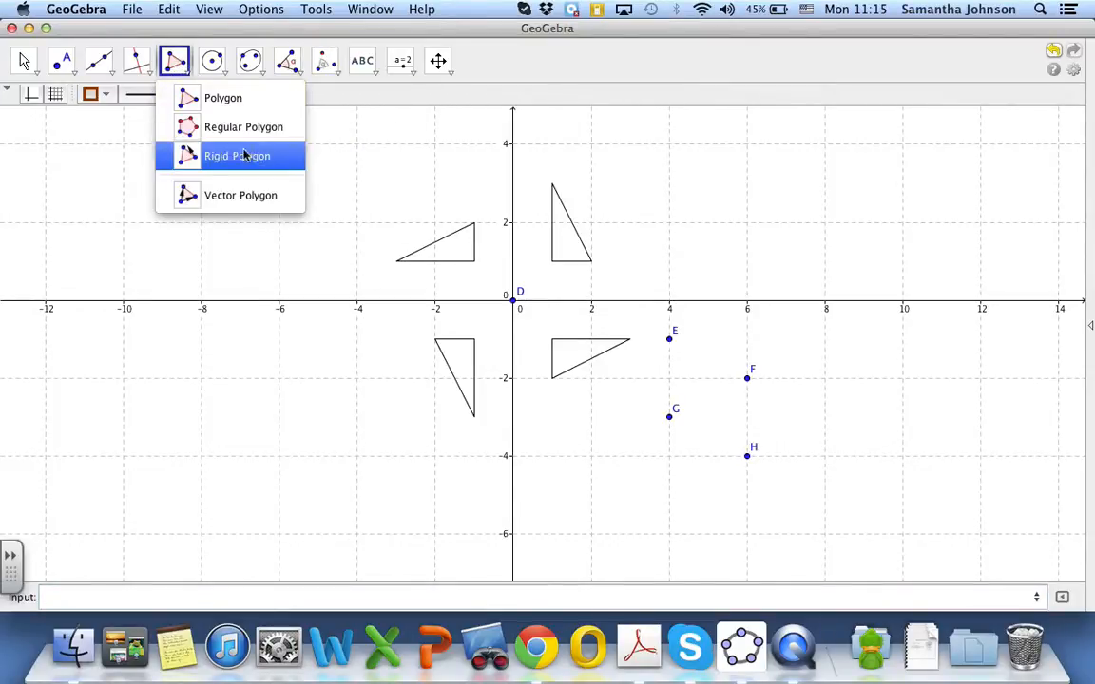
pyautogui.click(227, 100)
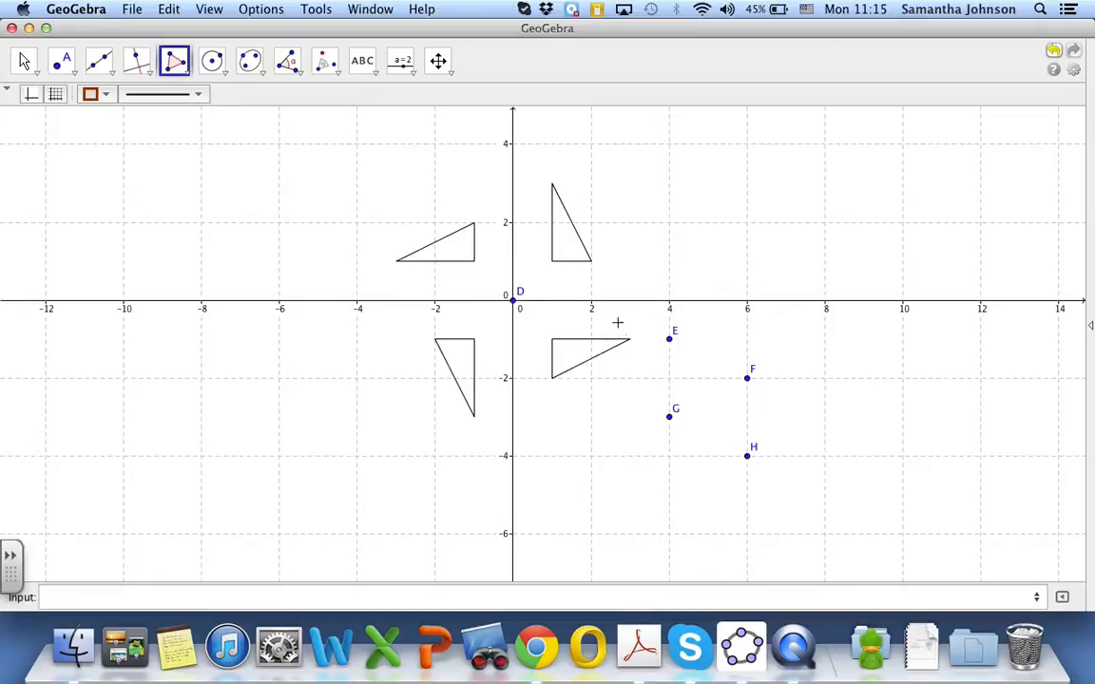
pyautogui.click(669, 339)
pyautogui.click(670, 418)
pyautogui.click(747, 456)
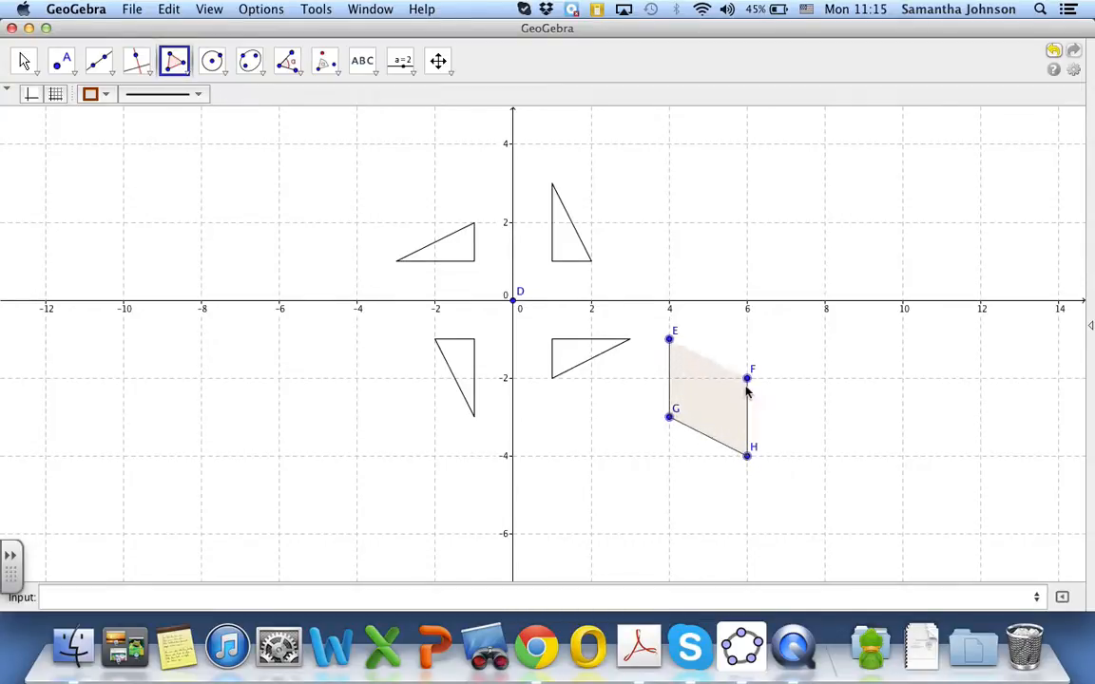
pyautogui.click(747, 379)
pyautogui.click(669, 340)
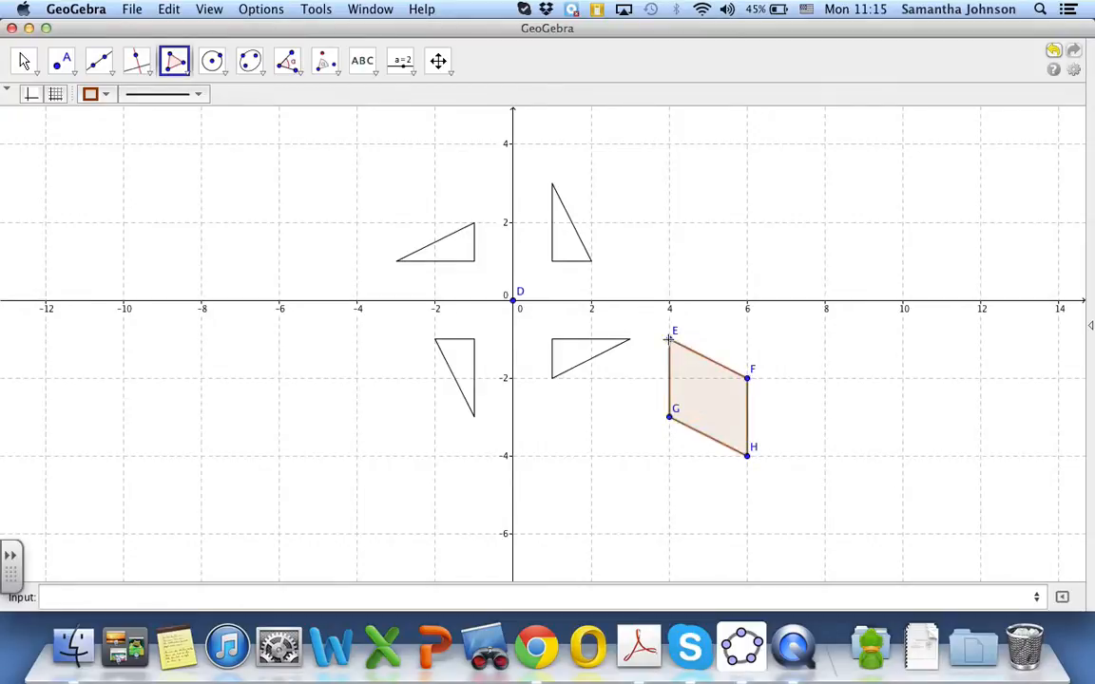
# Set the quadrilateral's colour to black (0, 0, 0) and its fill opacity to 0 in its object properties
pyautogui.click(23, 62)
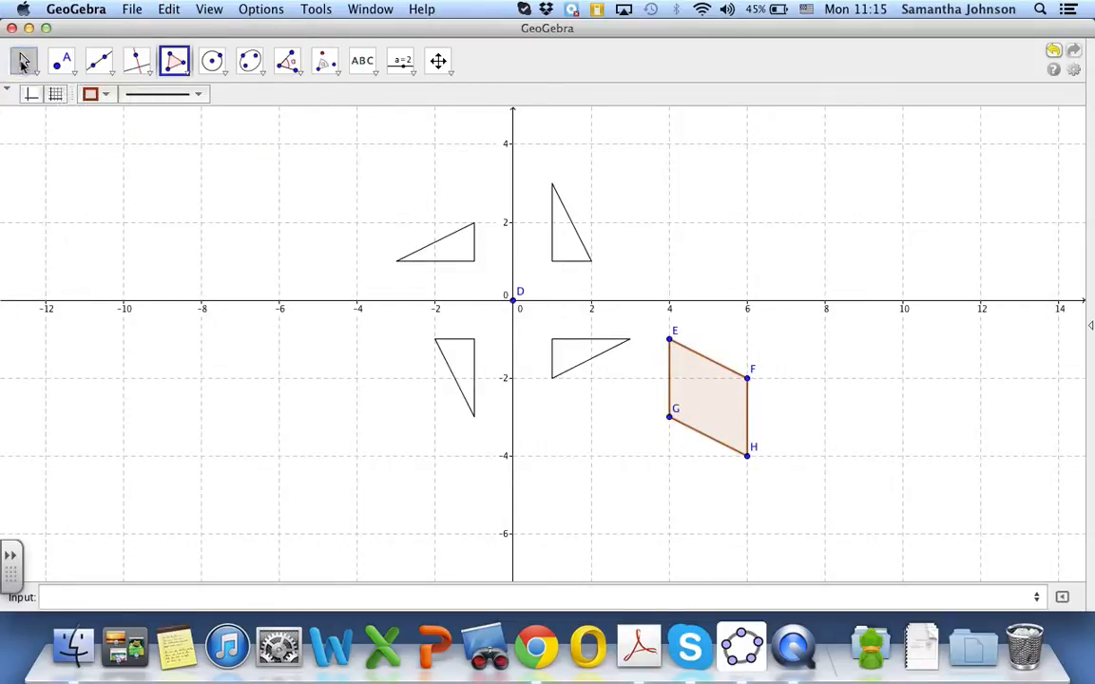
pyautogui.rightClick(708, 397)
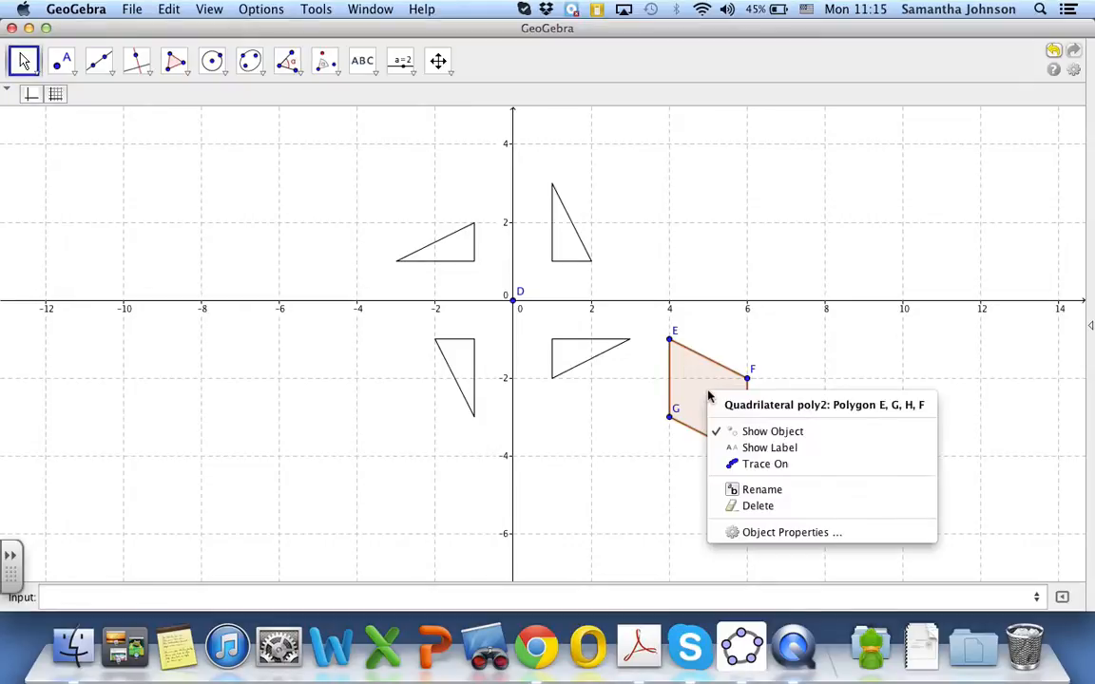
pyautogui.click(731, 533)
pyautogui.click(491, 155)
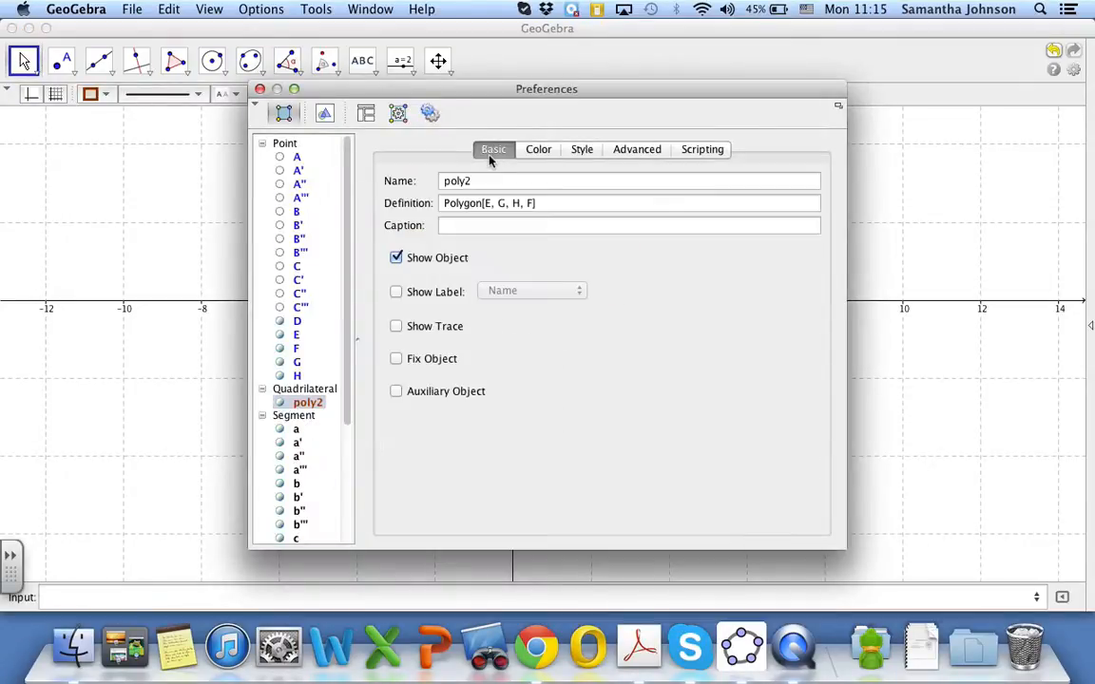
pyautogui.click(538, 150)
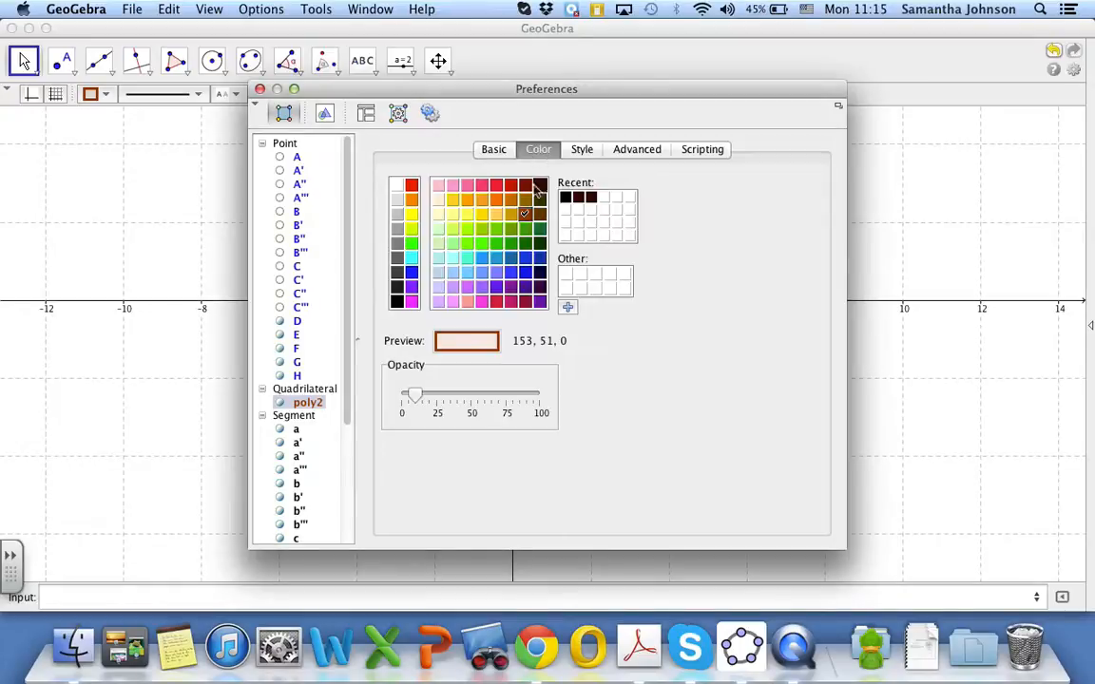
pyautogui.click(397, 301)
pyautogui.moveTo(414, 394); pyautogui.dragTo(395, 399)
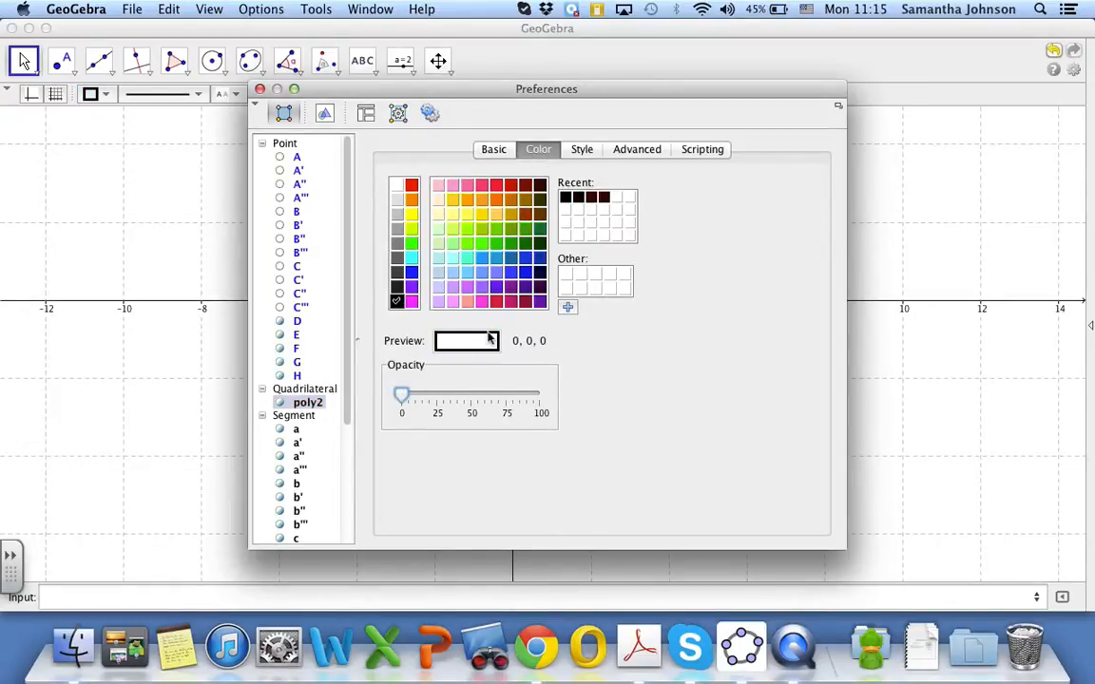
# Hide points D, E, F, G and H in their object properties and close the preferences
pyautogui.click(494, 150)
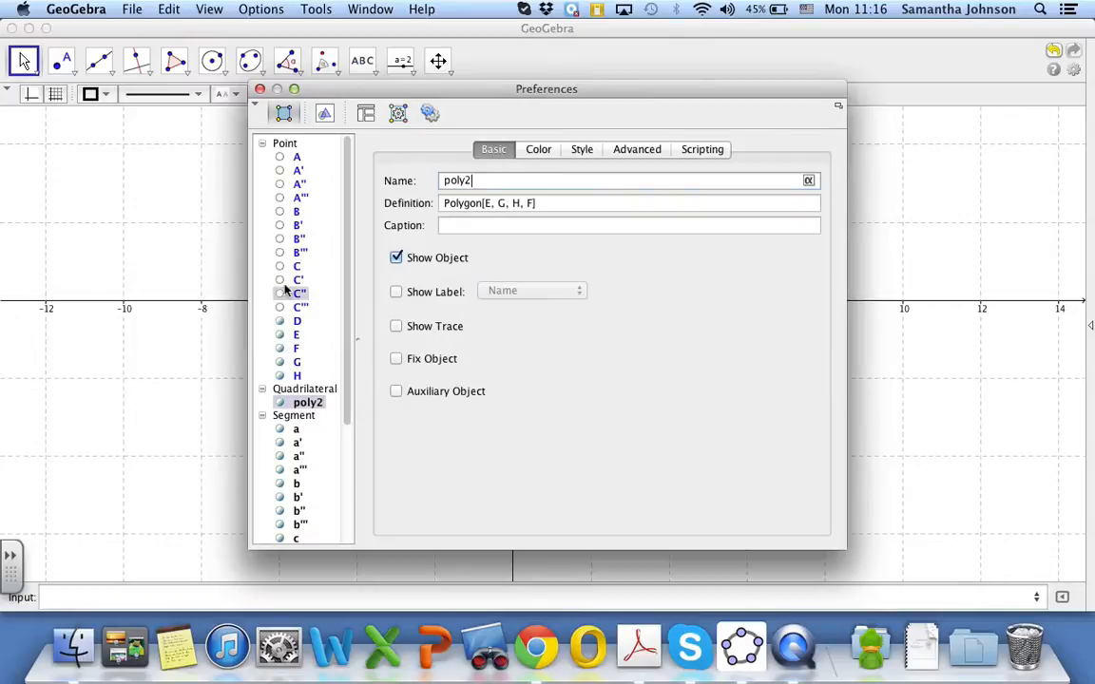
pyautogui.click(295, 322)
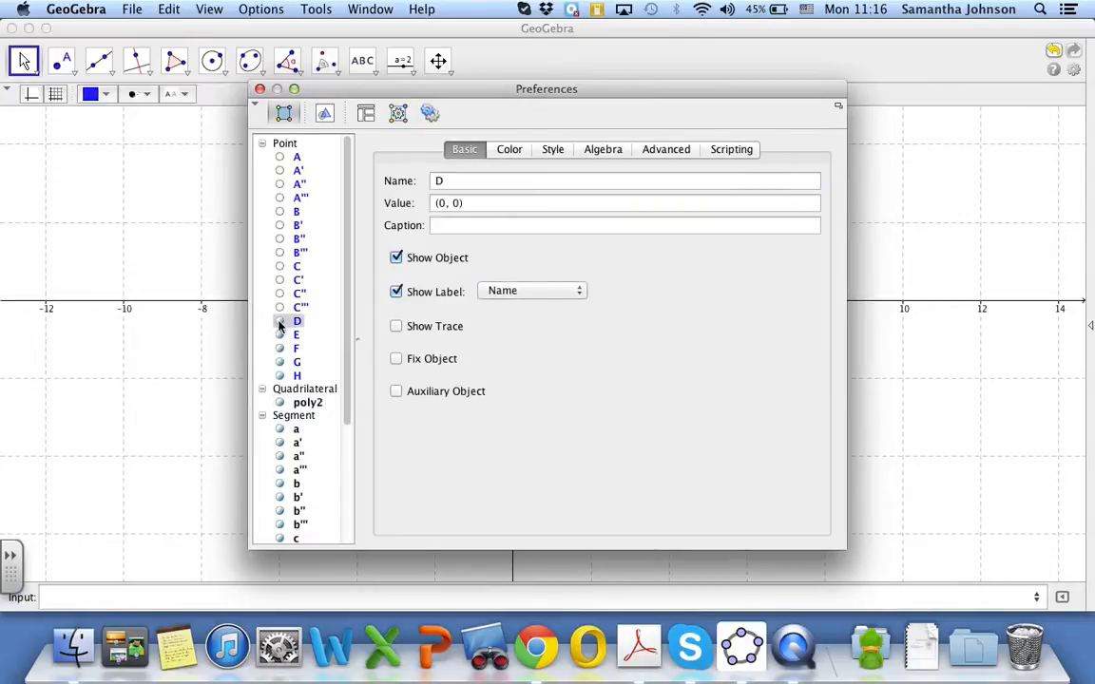
pyautogui.click(395, 258)
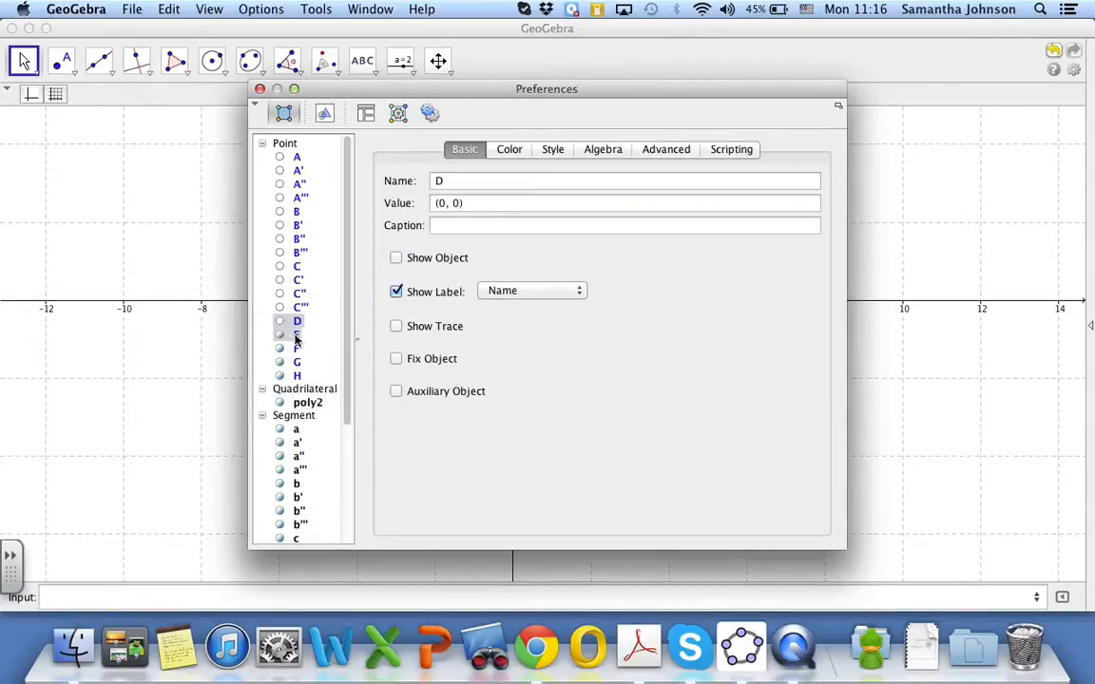
pyautogui.click(285, 335)
pyautogui.click(396, 257)
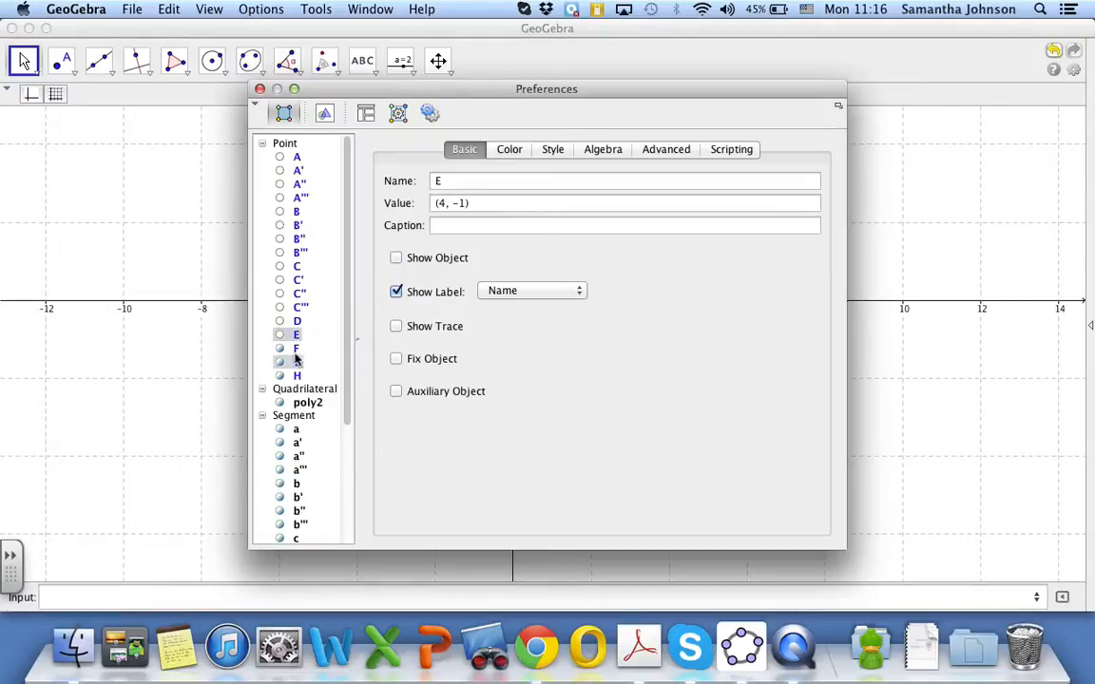
pyautogui.click(293, 348)
pyautogui.click(395, 258)
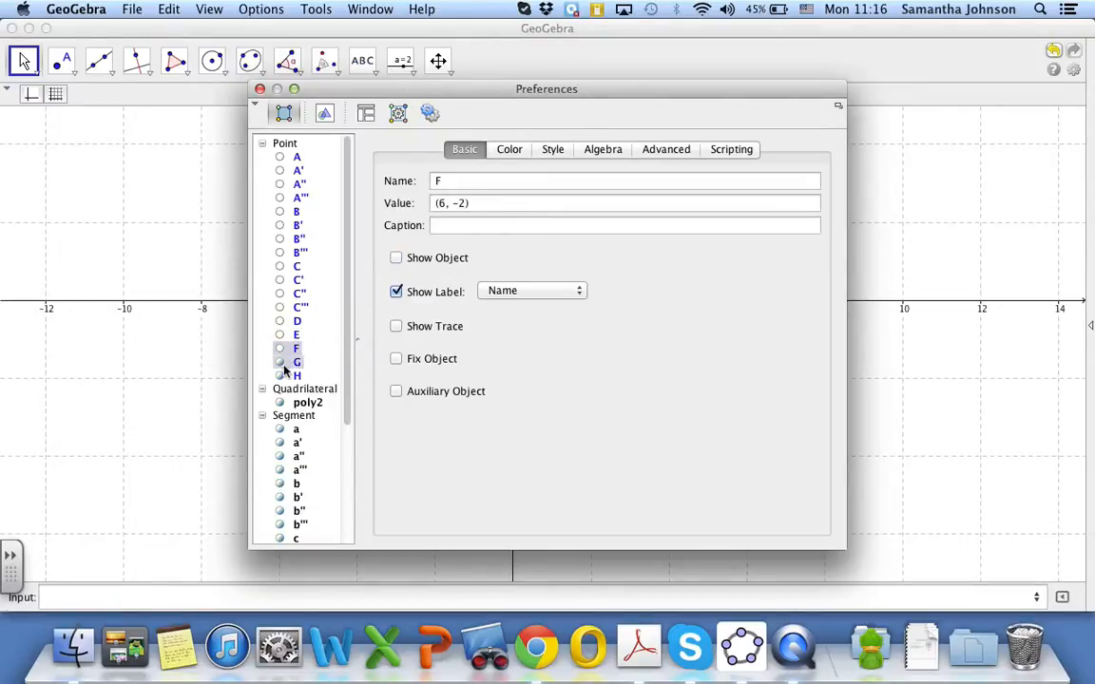
pyautogui.click(295, 362)
pyautogui.click(395, 257)
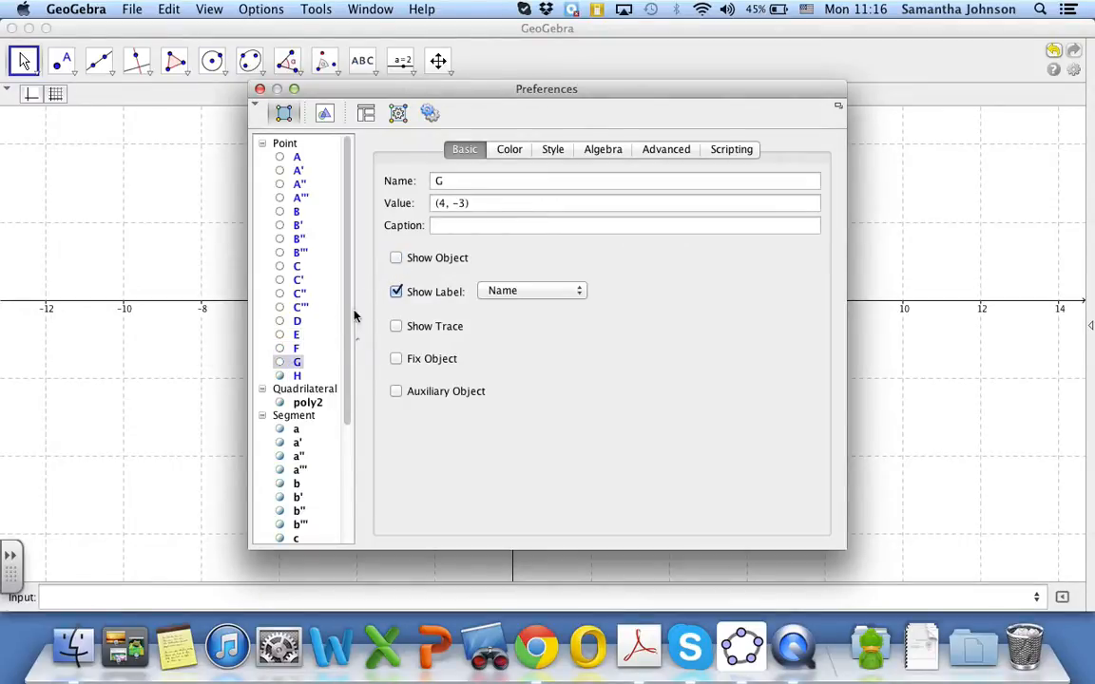
pyautogui.click(289, 376)
pyautogui.click(395, 258)
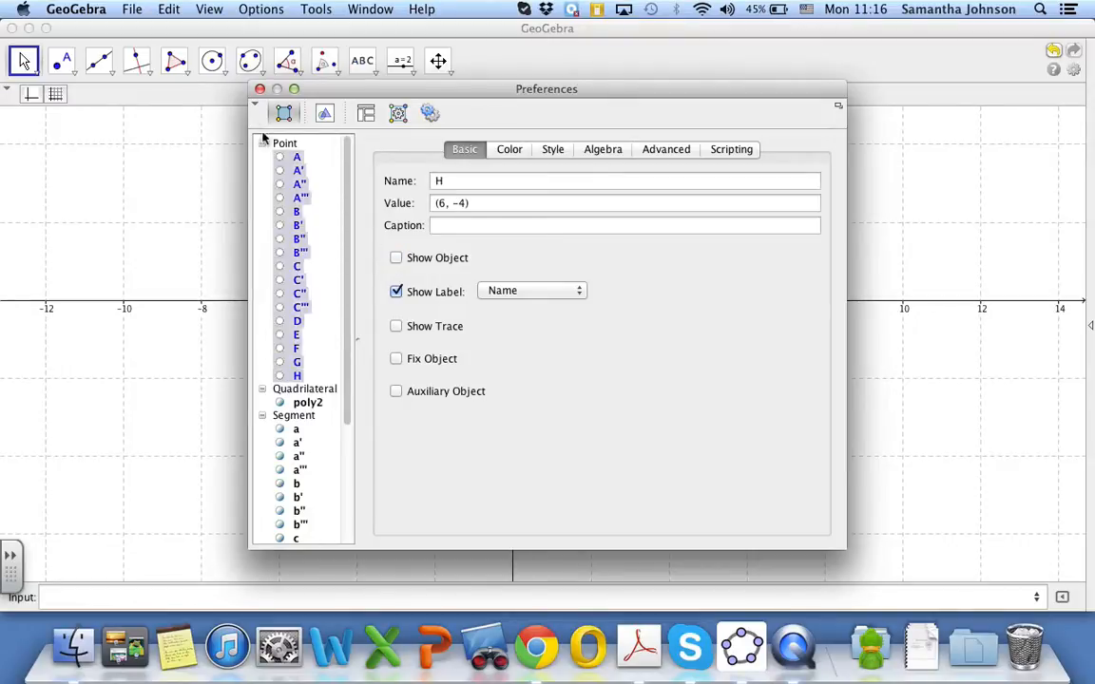
pyautogui.click(260, 88)
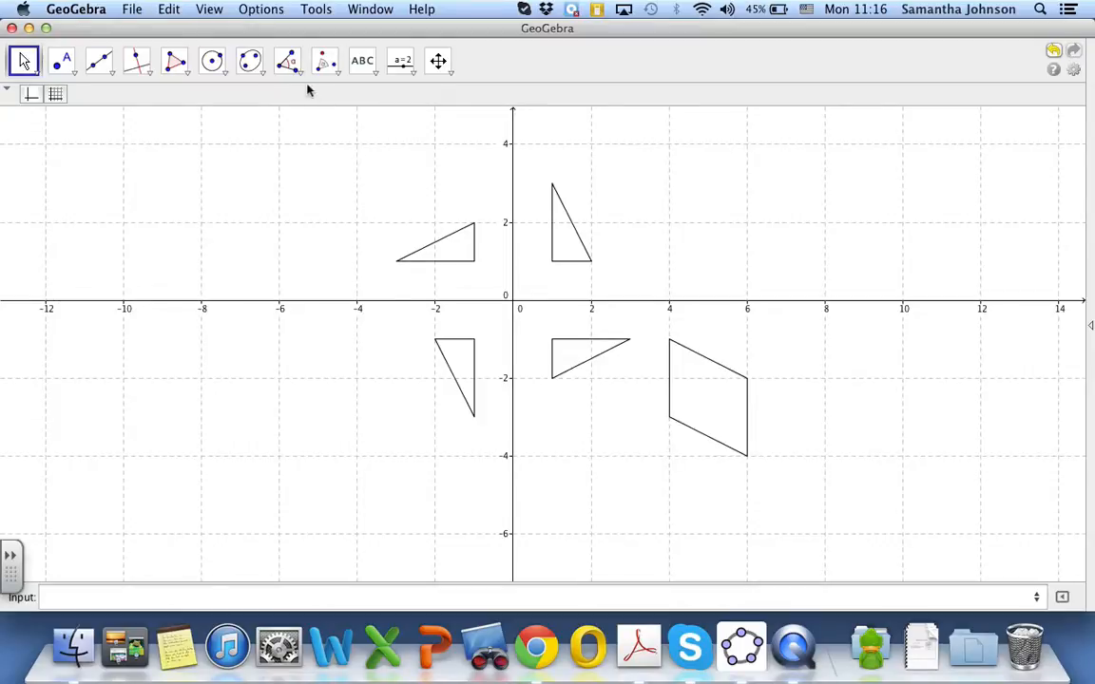
# Reflect the parallelogram below the x-axis about the x-axis with Reflect Object about Line
pyautogui.click(326, 67)
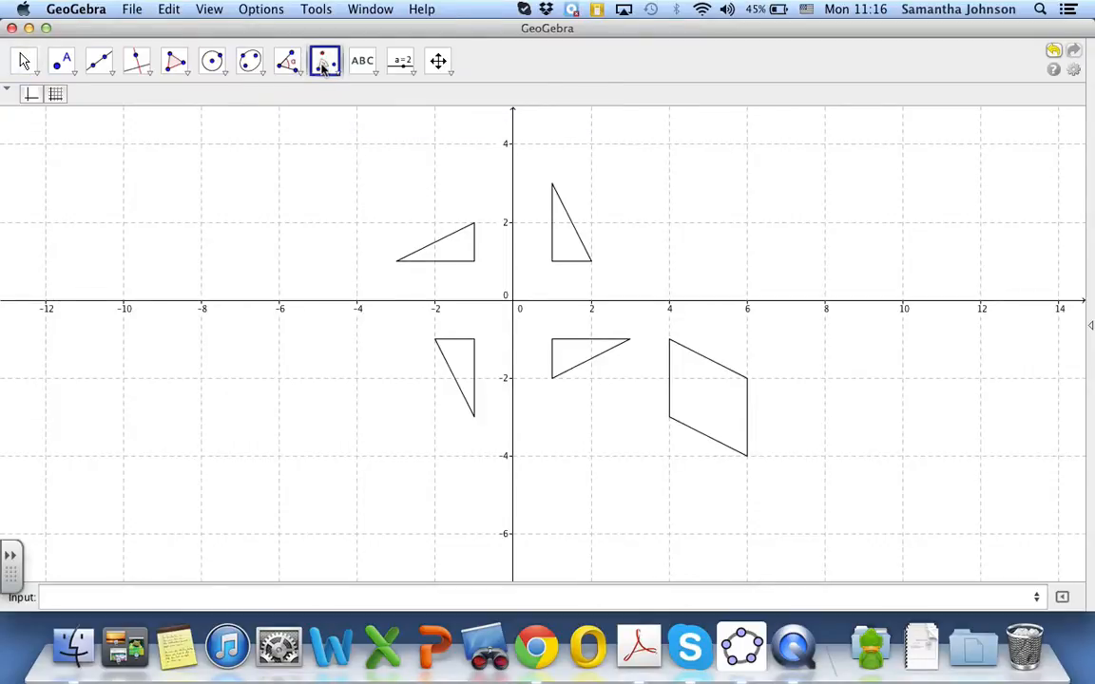
pyautogui.click(330, 68)
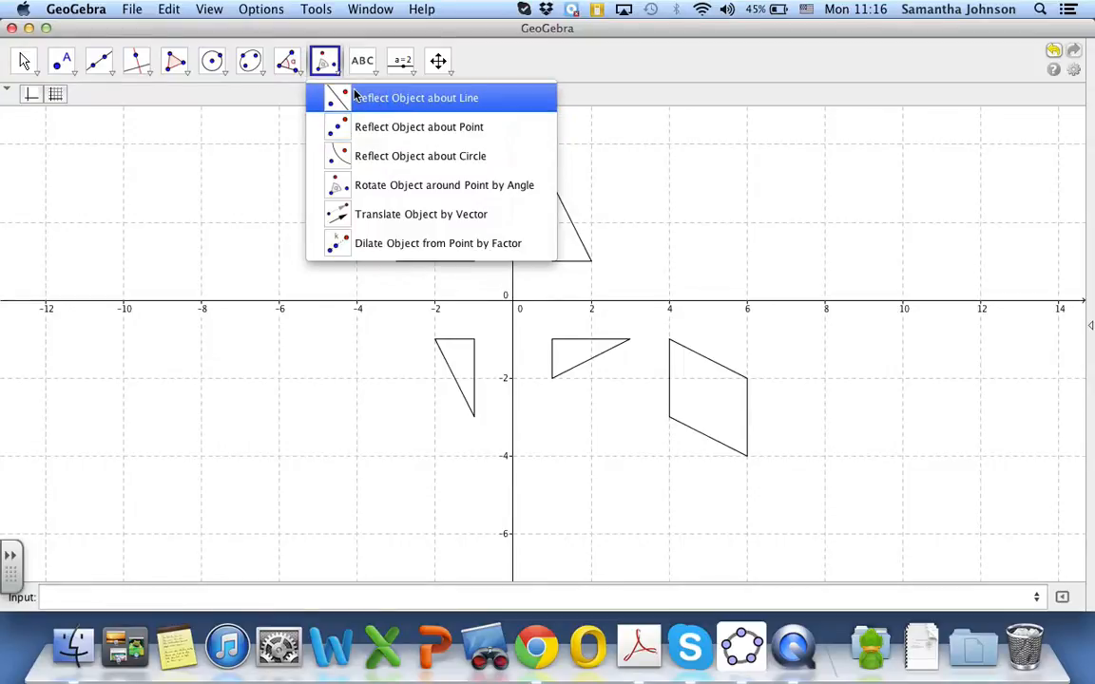
pyautogui.click(358, 97)
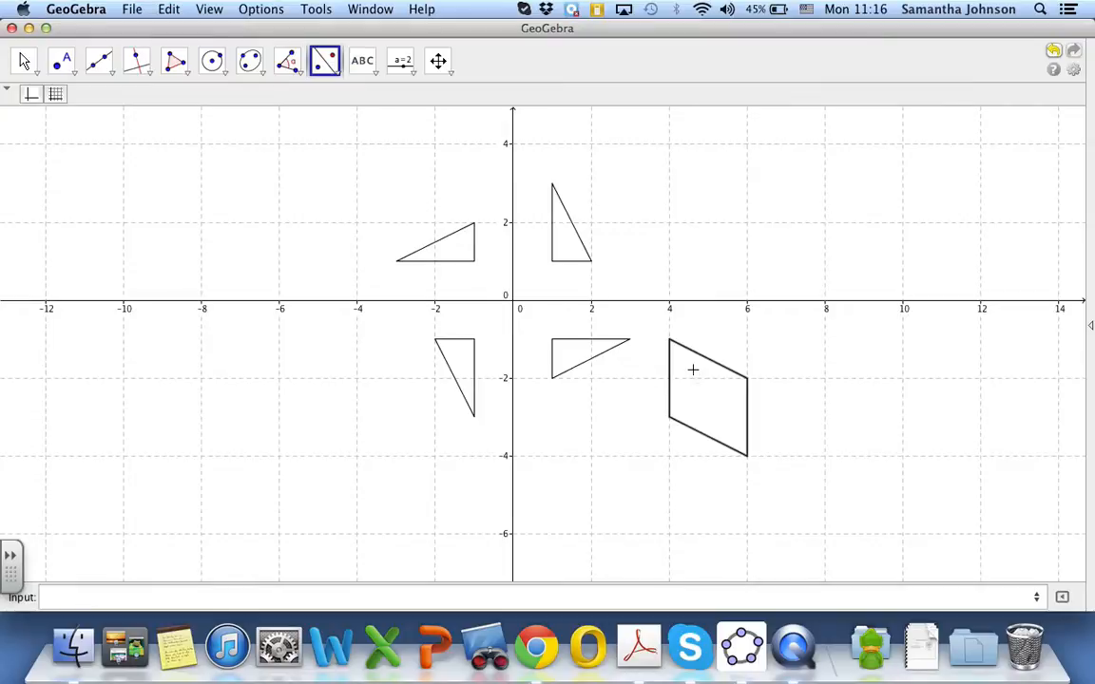
pyautogui.click(697, 302)
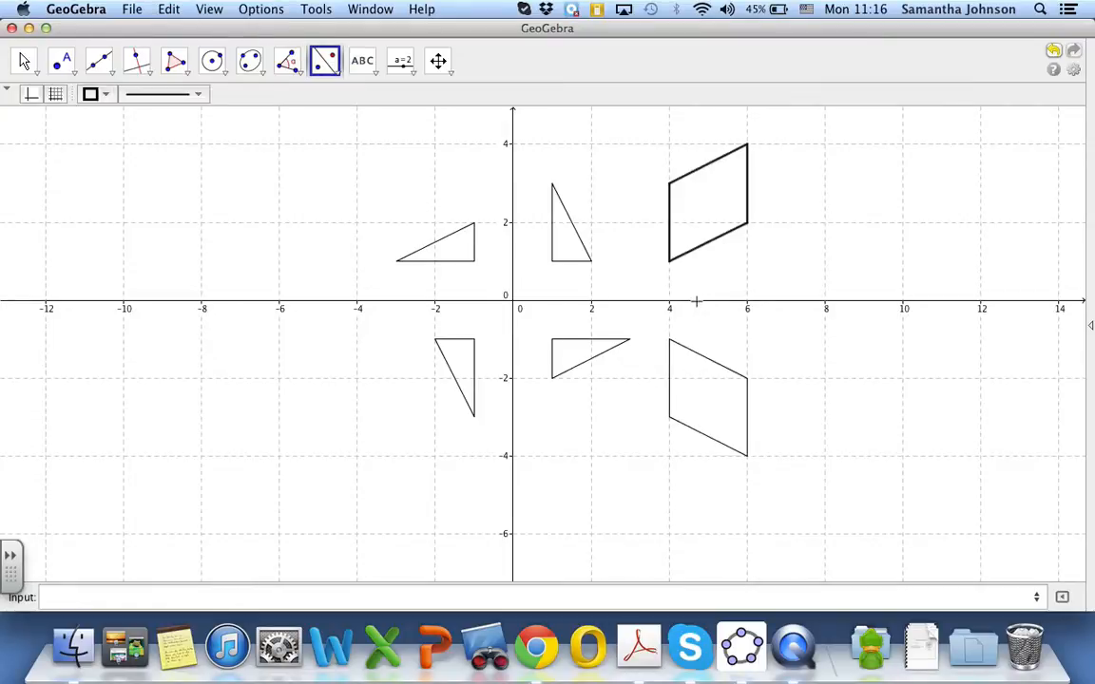
# Reflect both the lower and the upper parallelogram about the y-axis
pyautogui.click(689, 396)
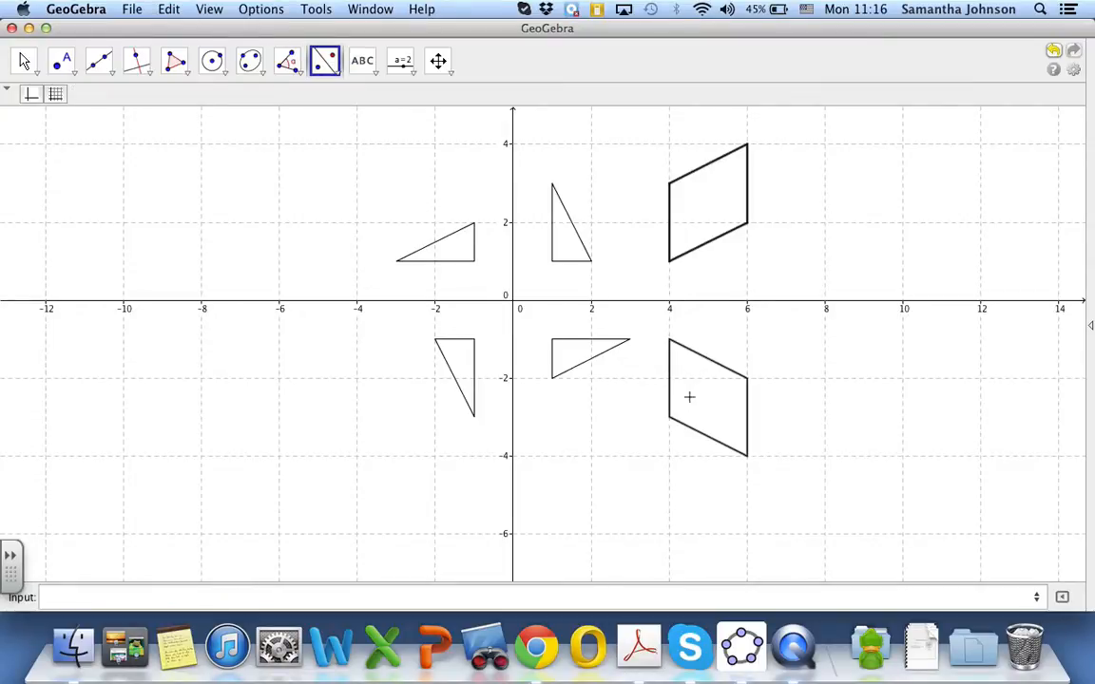
pyautogui.click(511, 371)
pyautogui.click(705, 209)
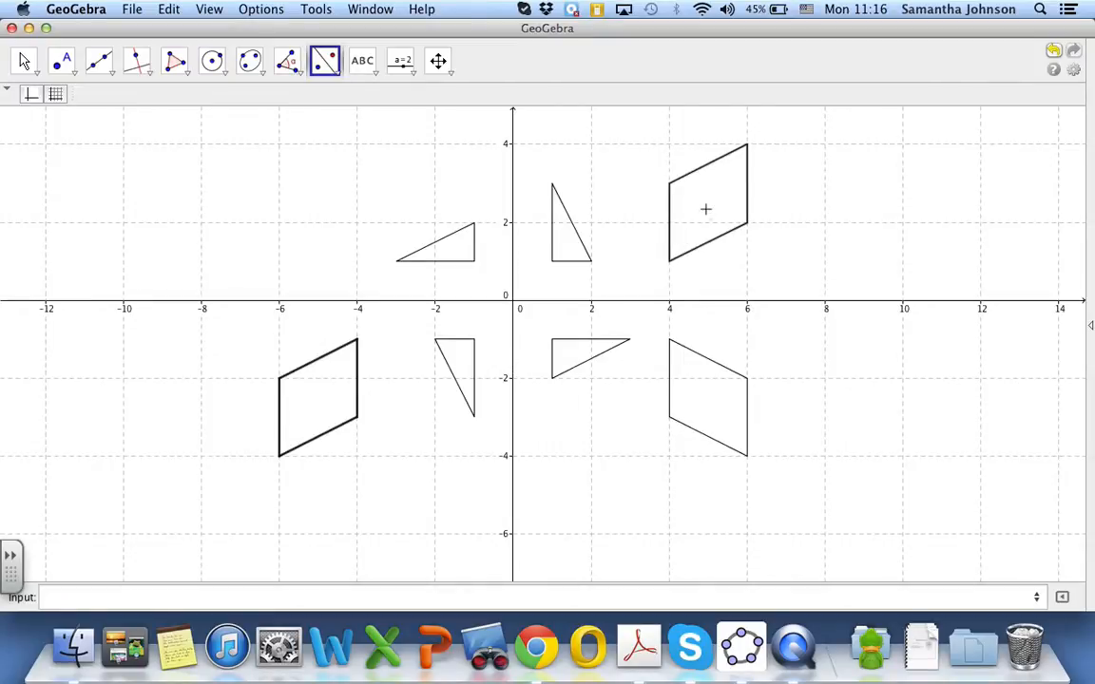
pyautogui.click(513, 190)
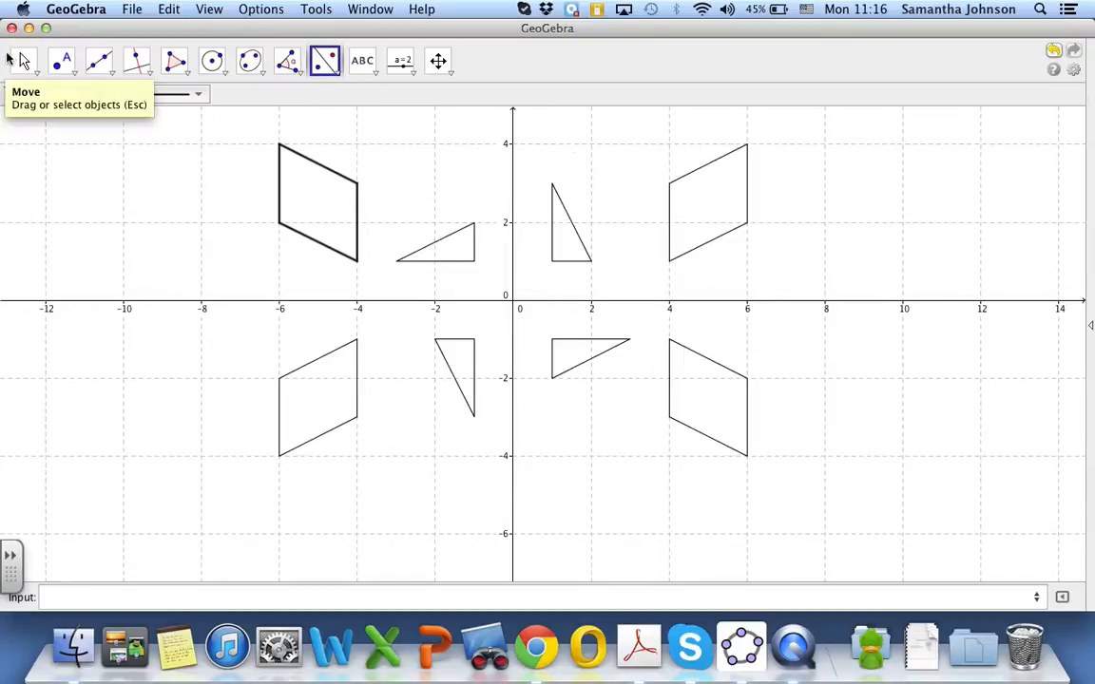
pyautogui.click(23, 61)
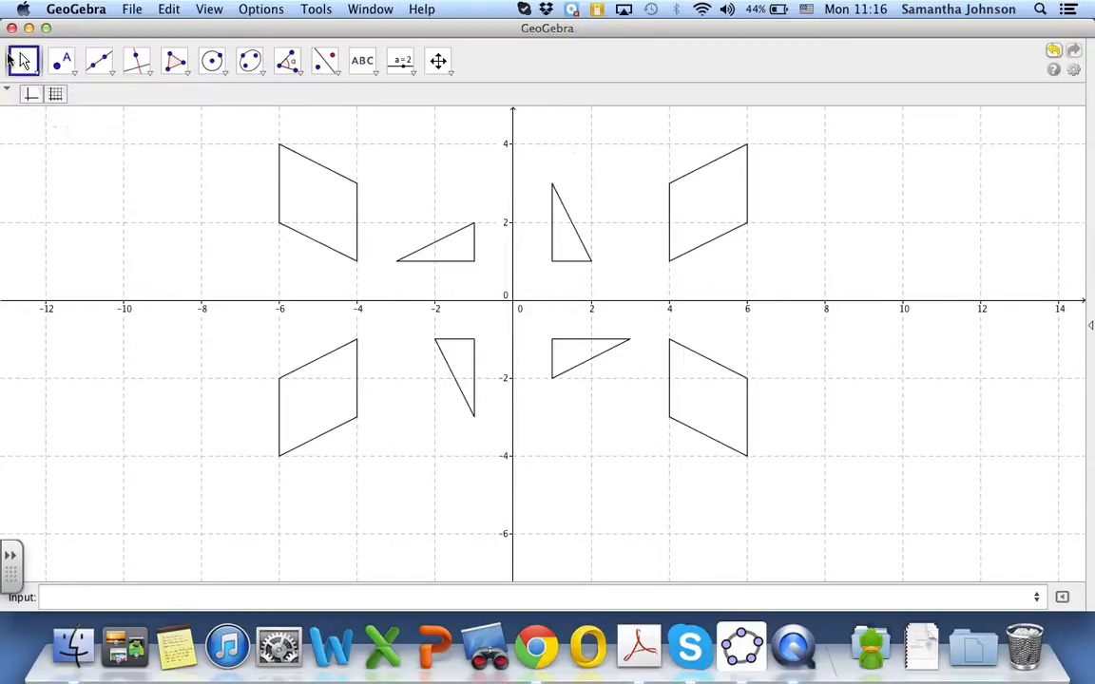
# Plot the points (2,-4), (3,-4), (0,-6) and (3,-6) by entering their coordinates
pyautogui.click(436, 60)
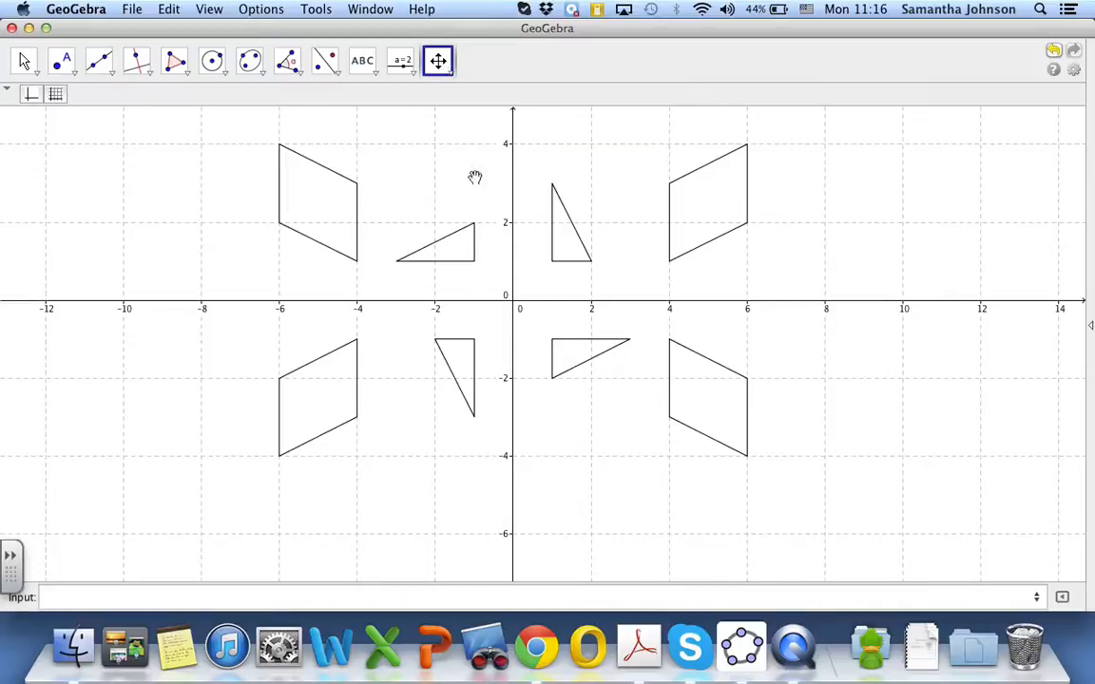
pyautogui.moveTo(475, 178); pyautogui.dragTo(516, 234)
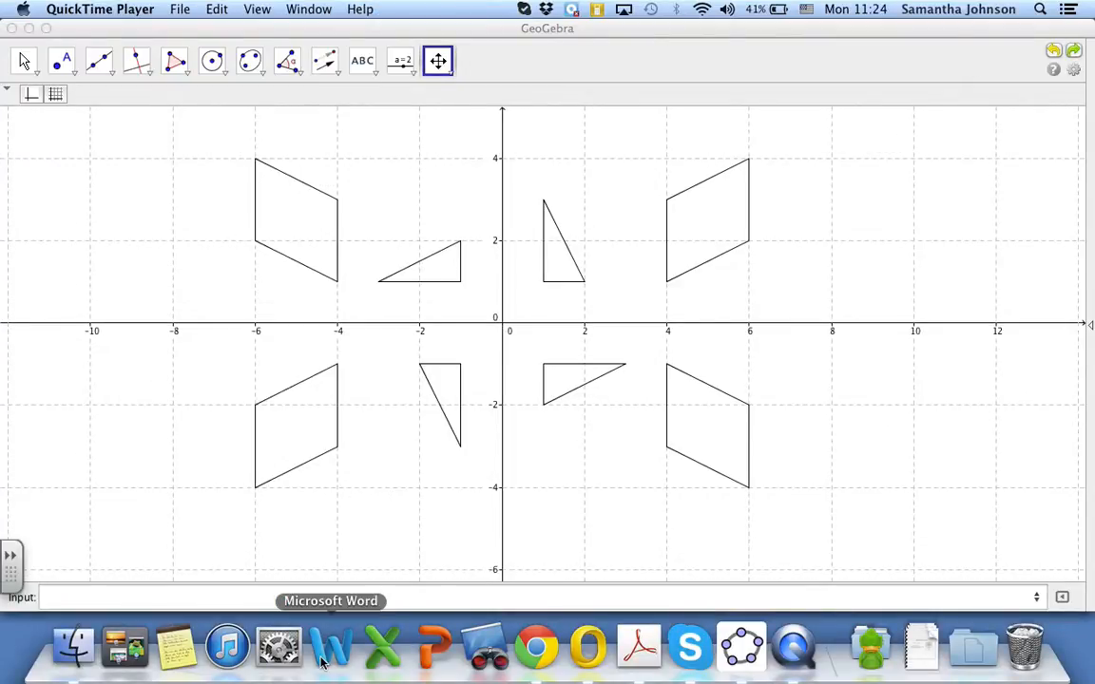
pyautogui.click(280, 597)
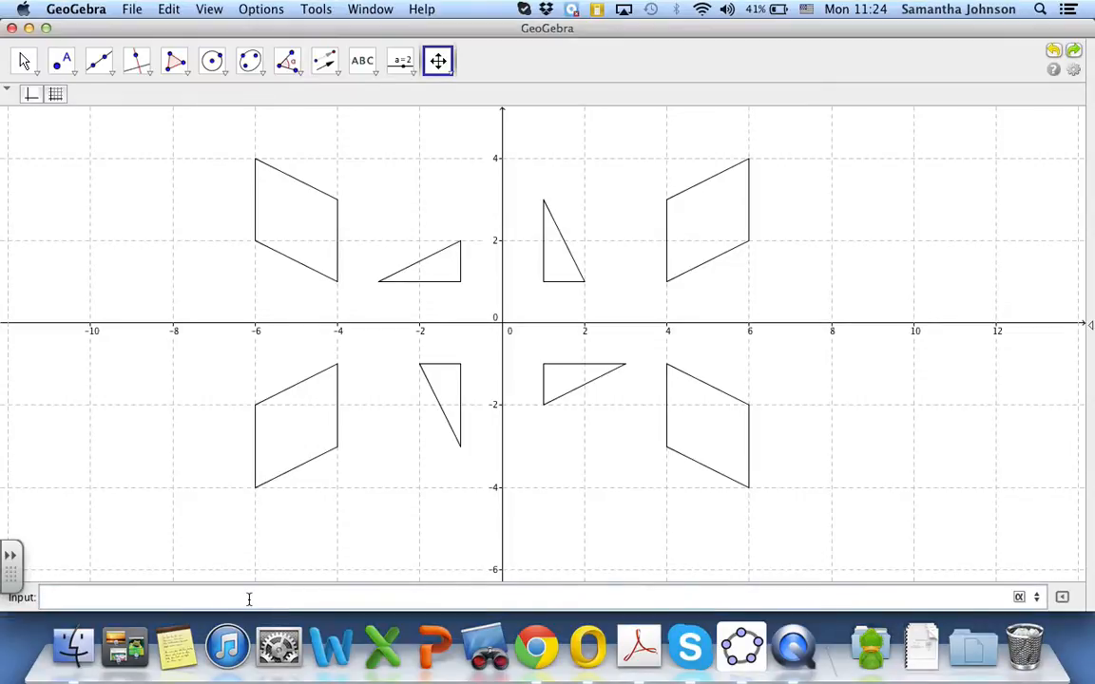
pyautogui.click(437, 69)
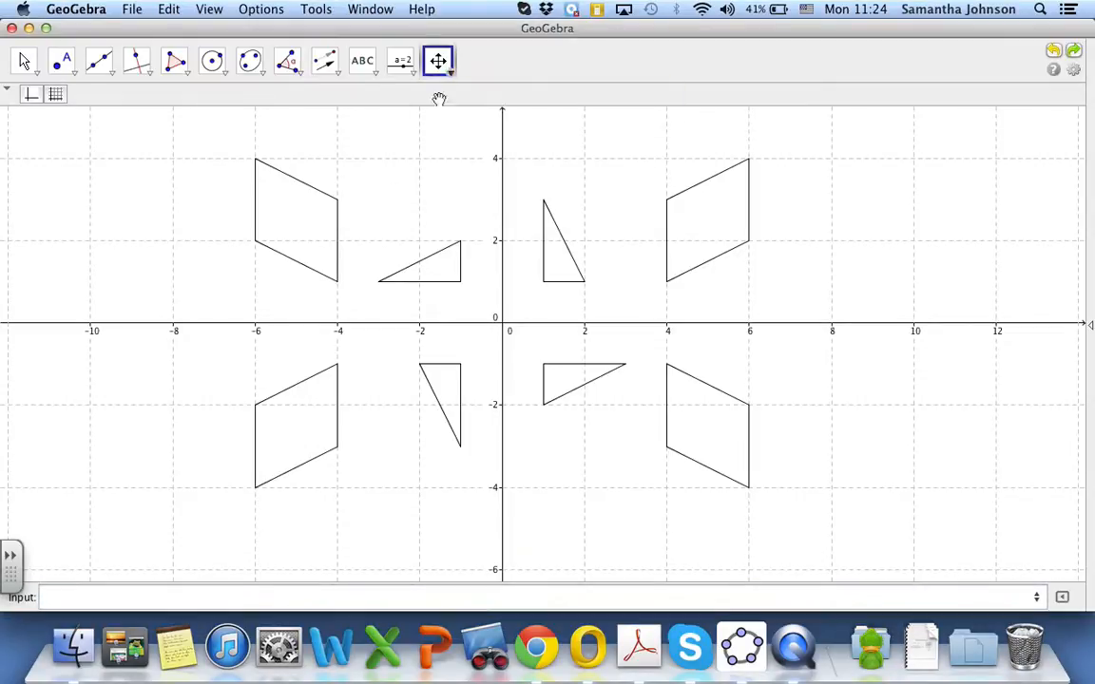
pyautogui.scroll(-4, 494, 300)
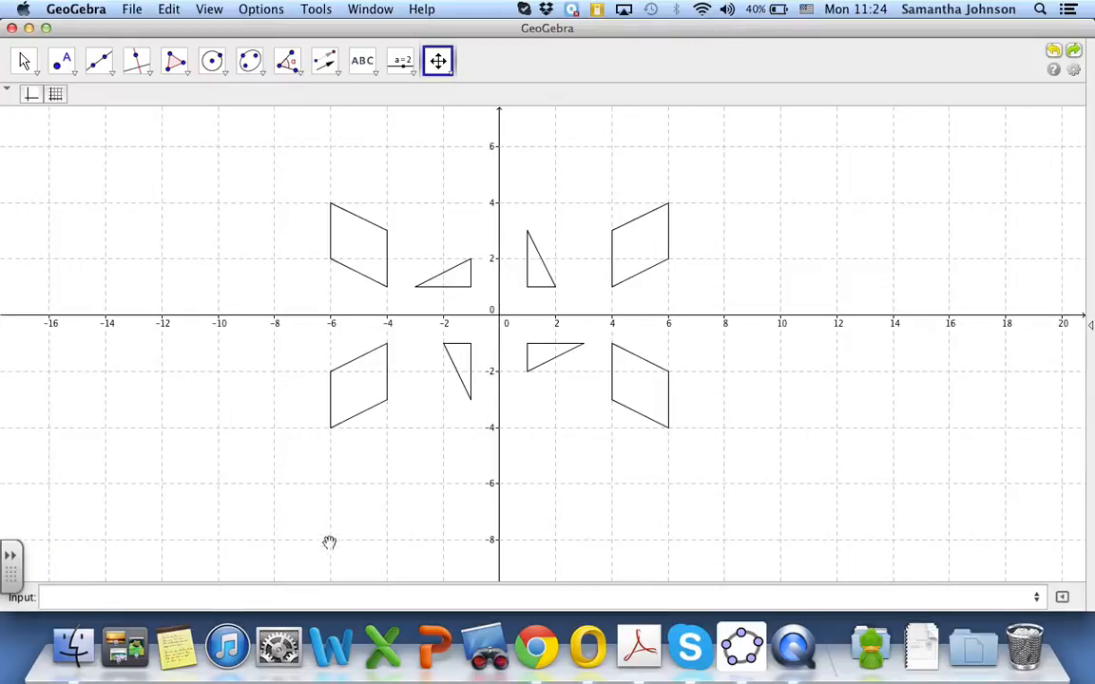
pyautogui.click(313, 597)
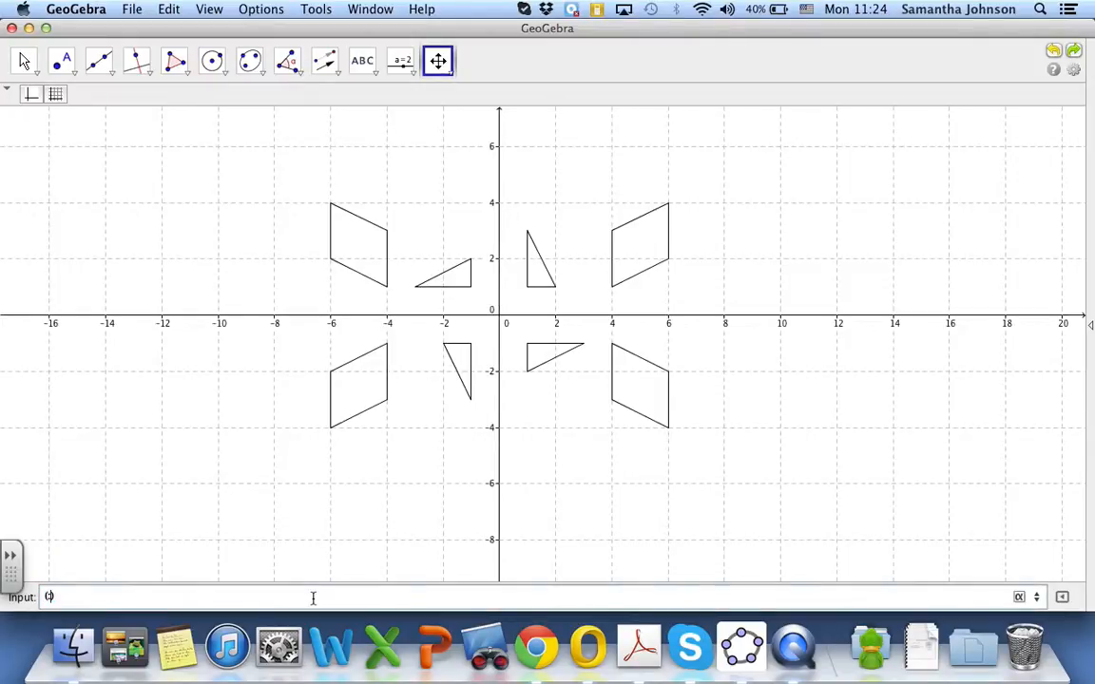
pyautogui.press('super+a')
pyautogui.write('2')
pyautogui.press('Return')
pyautogui.write('(4')
pyautogui.press('Return')
pyautogui.write('(0')
pyautogui.press('Return')
pyautogui.write('(3,-6')
pyautogui.press('Return')
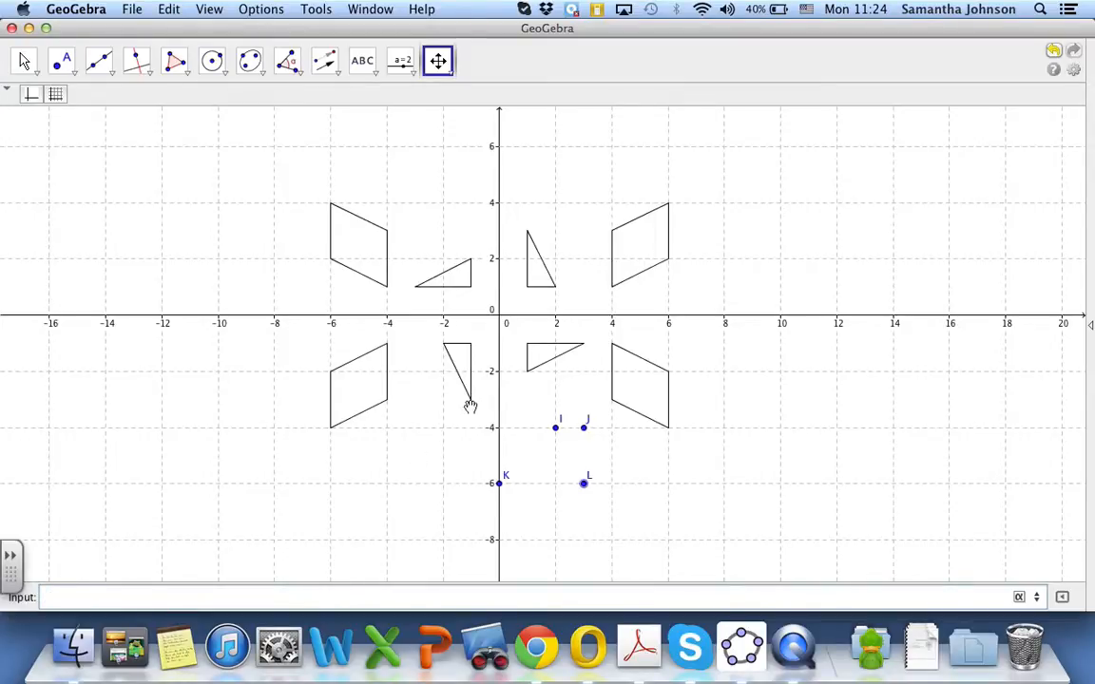
# Draw a quadrilateral through points I, K, L and J with the Polygon tool
pyautogui.click(176, 59)
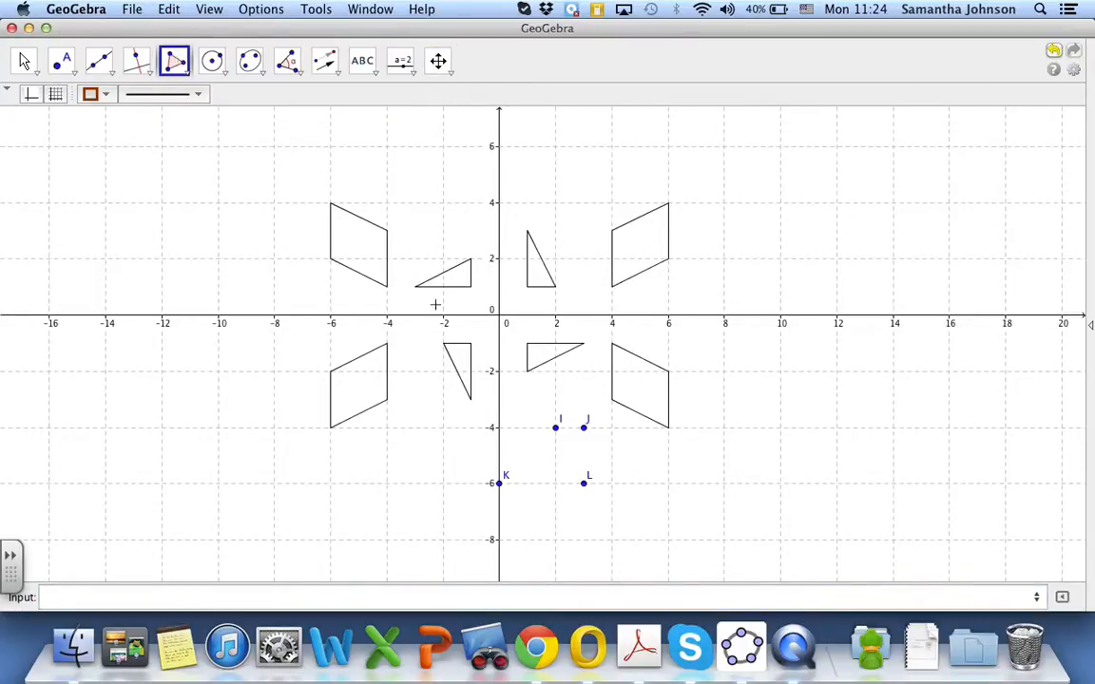
pyautogui.click(557, 428)
pyautogui.click(501, 484)
pyautogui.click(584, 484)
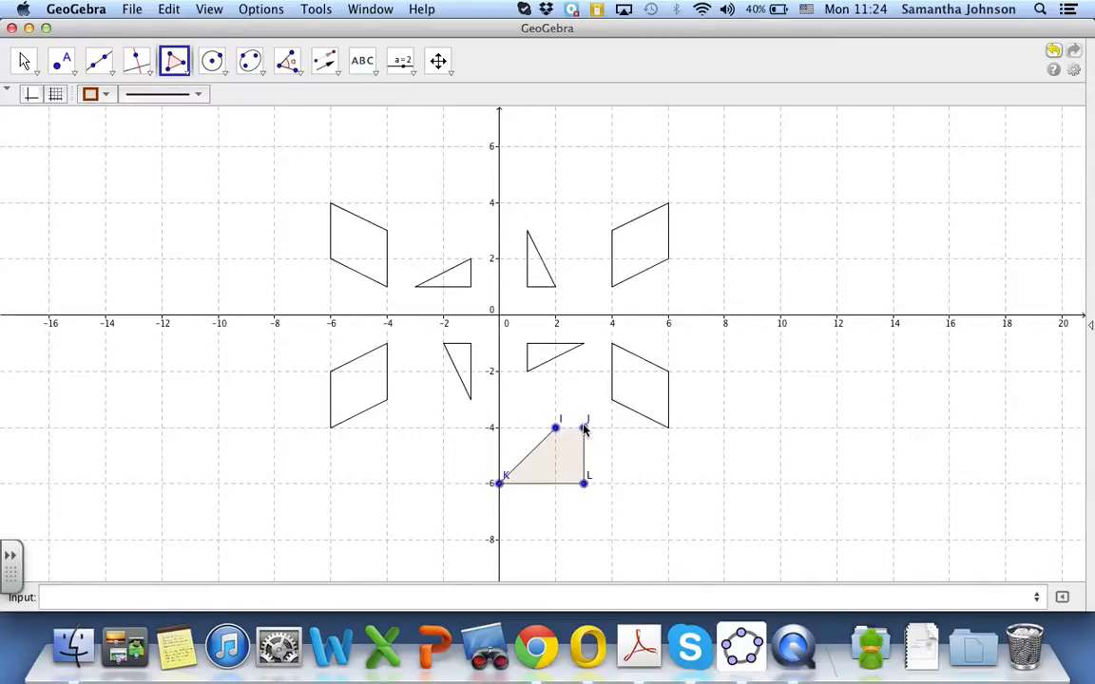
pyautogui.click(583, 429)
pyautogui.click(557, 427)
# Set the colour of quadrilateral IKLJ to black (0, 0, 0) and its fill opacity to 0 in its object properties
pyautogui.click(26, 61)
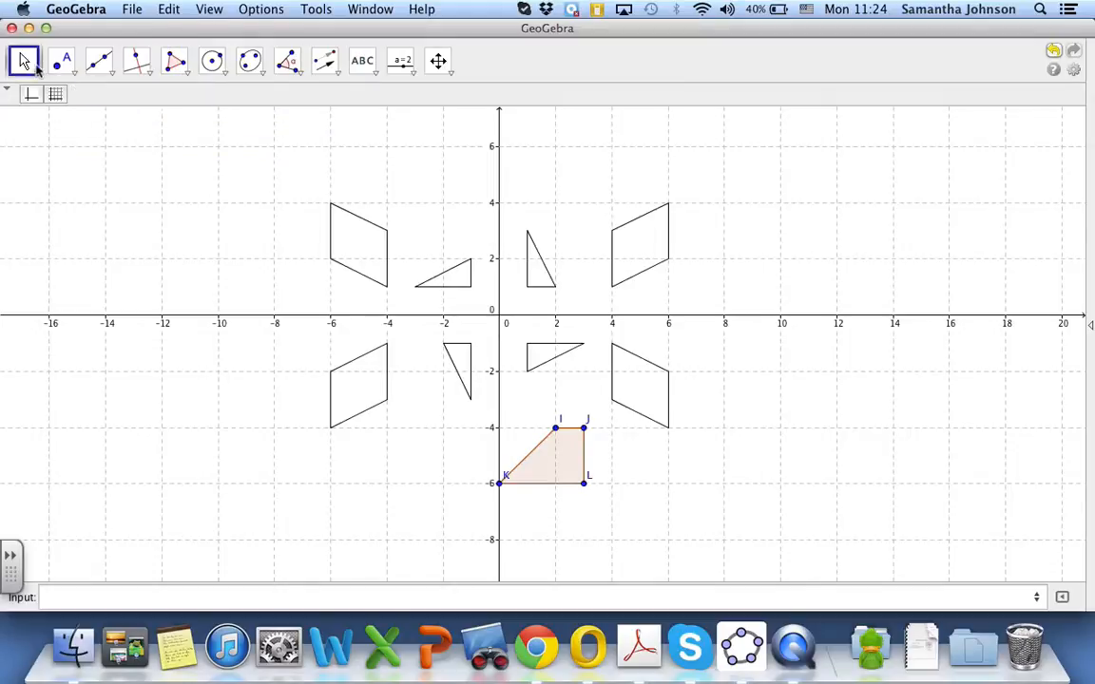
pyautogui.click(553, 457)
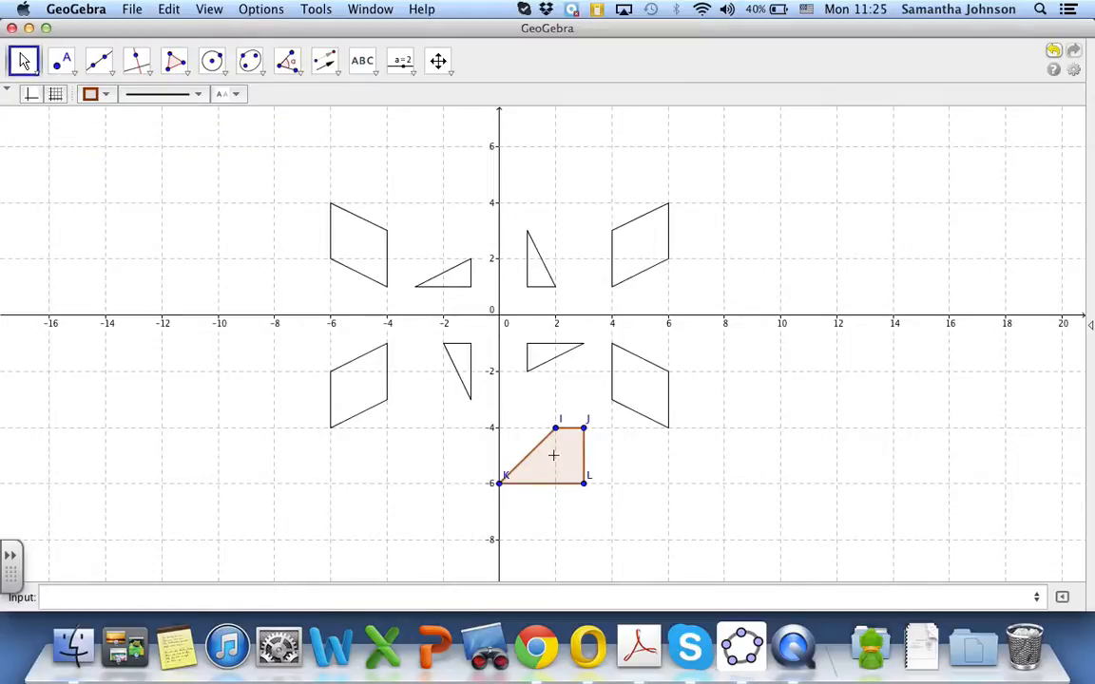
pyautogui.rightClick(553, 456)
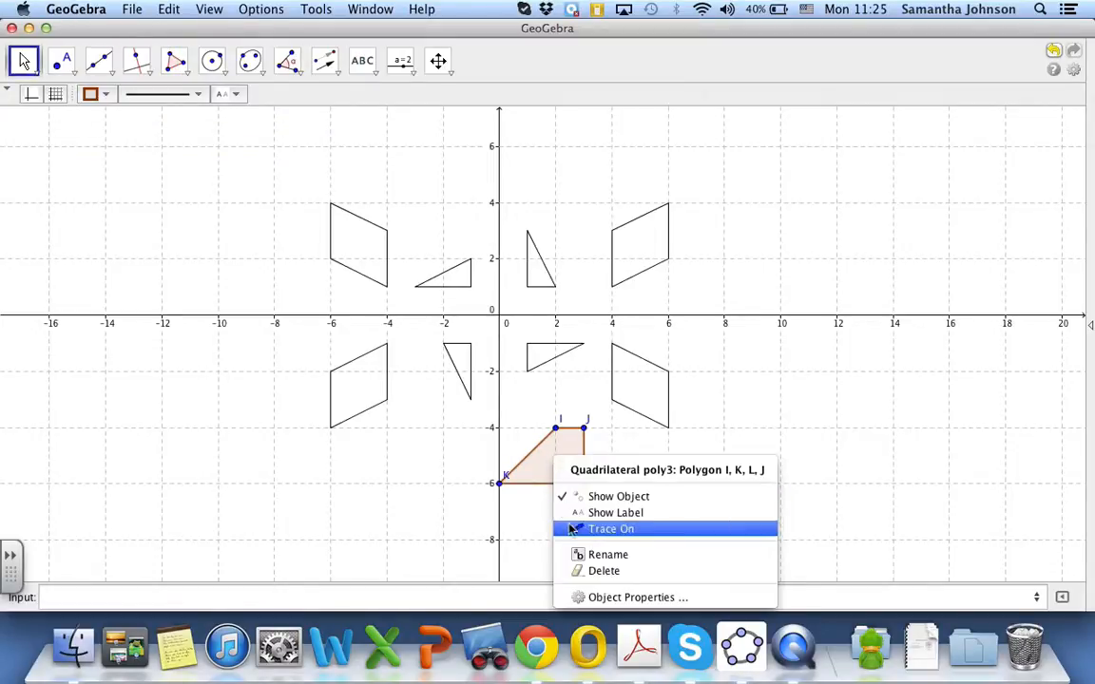
pyautogui.click(576, 596)
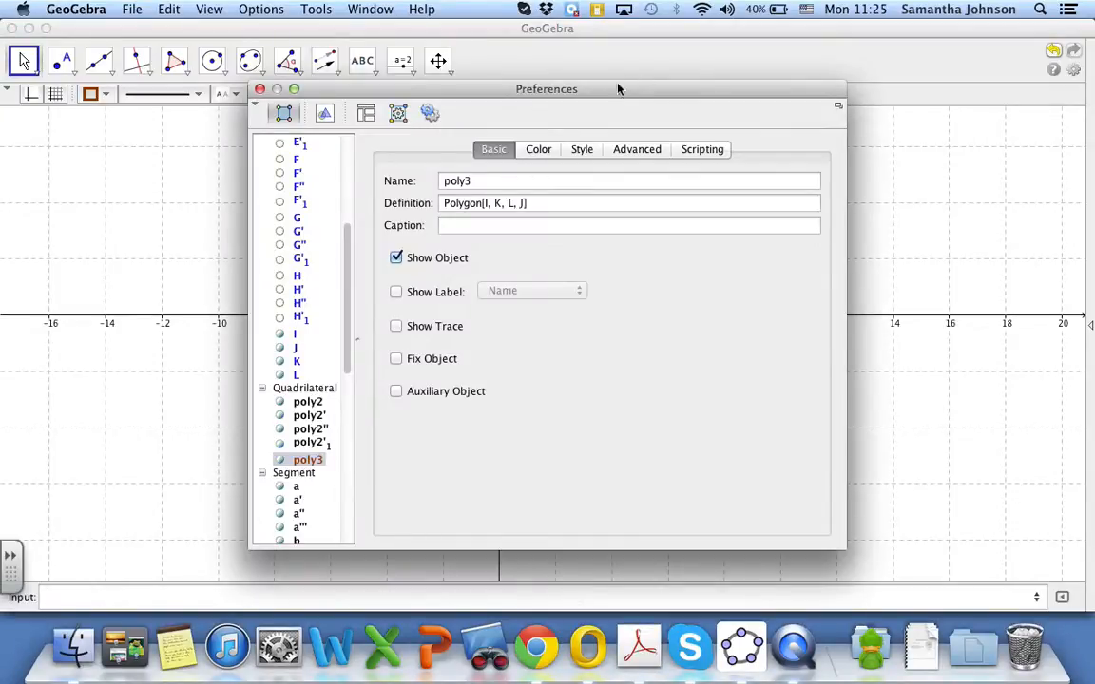
pyautogui.click(538, 150)
pyautogui.click(397, 302)
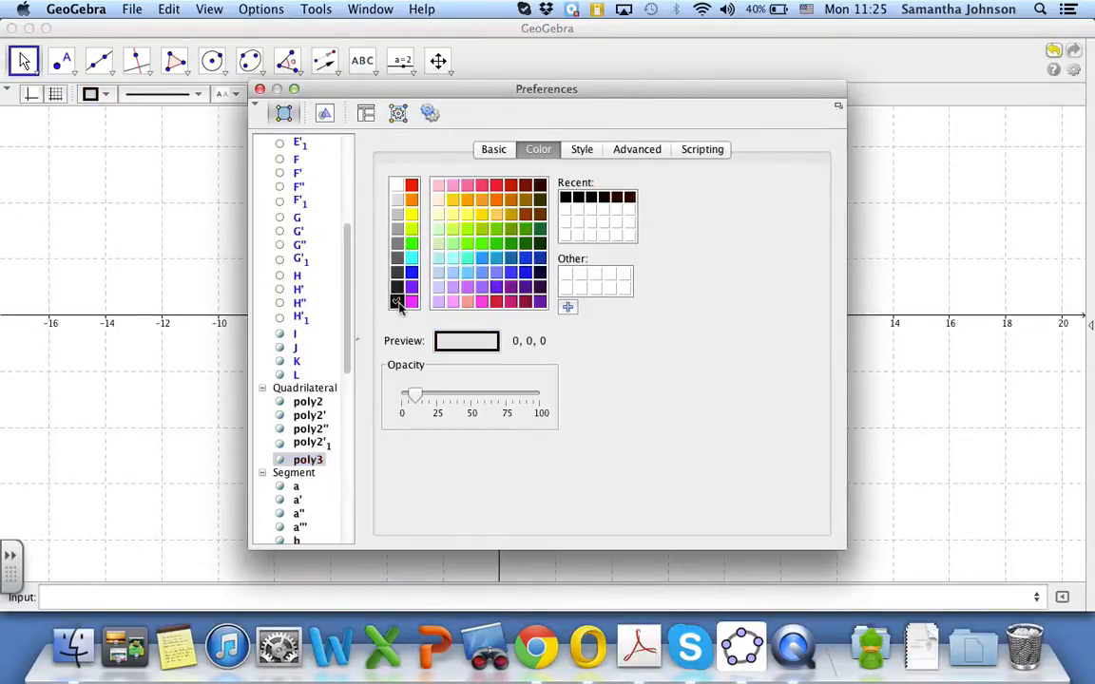
pyautogui.moveTo(414, 395); pyautogui.dragTo(385, 399)
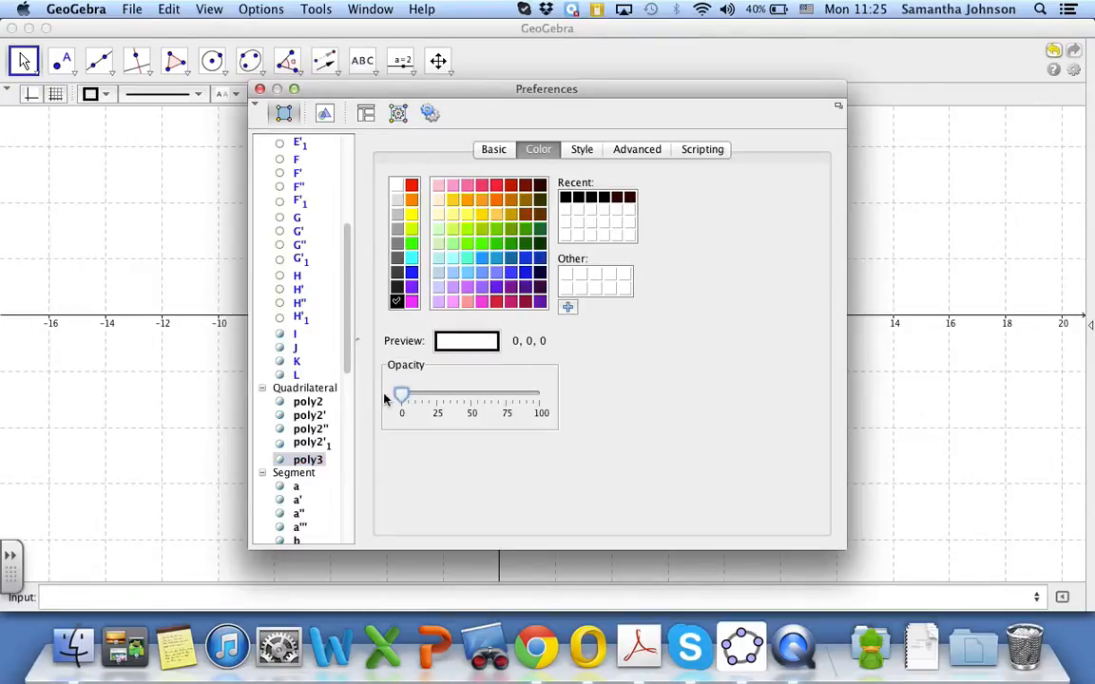
# Hide points J, K and L in their object properties, leaving point I shown, and close the preferences
pyautogui.click(498, 149)
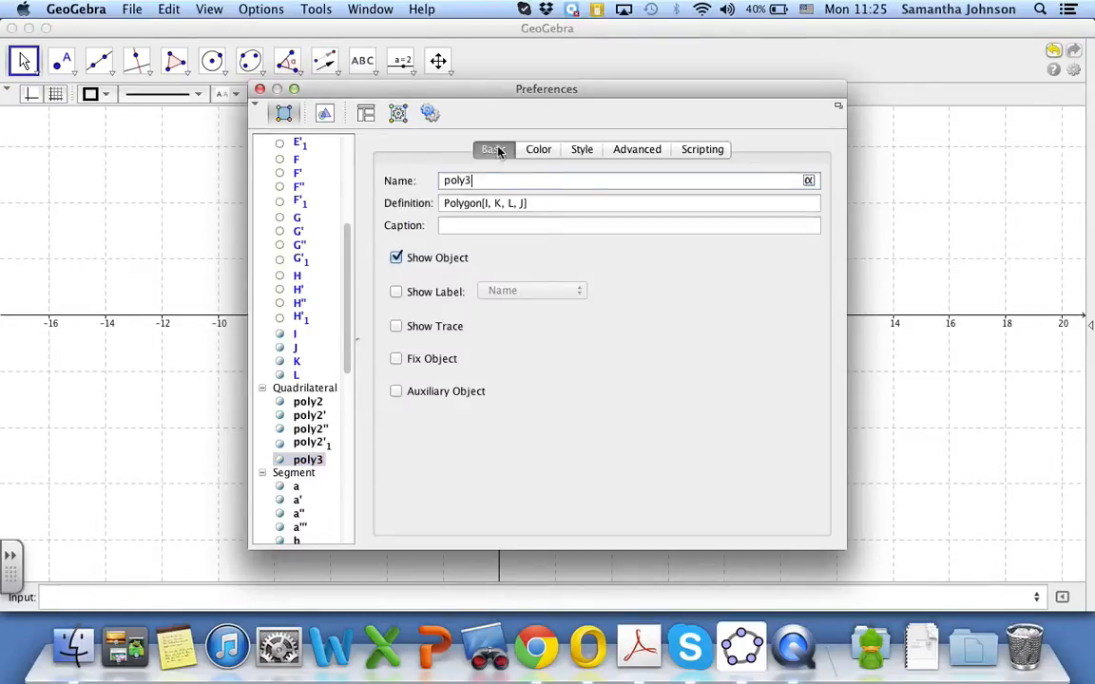
pyautogui.click(284, 352)
pyautogui.click(398, 259)
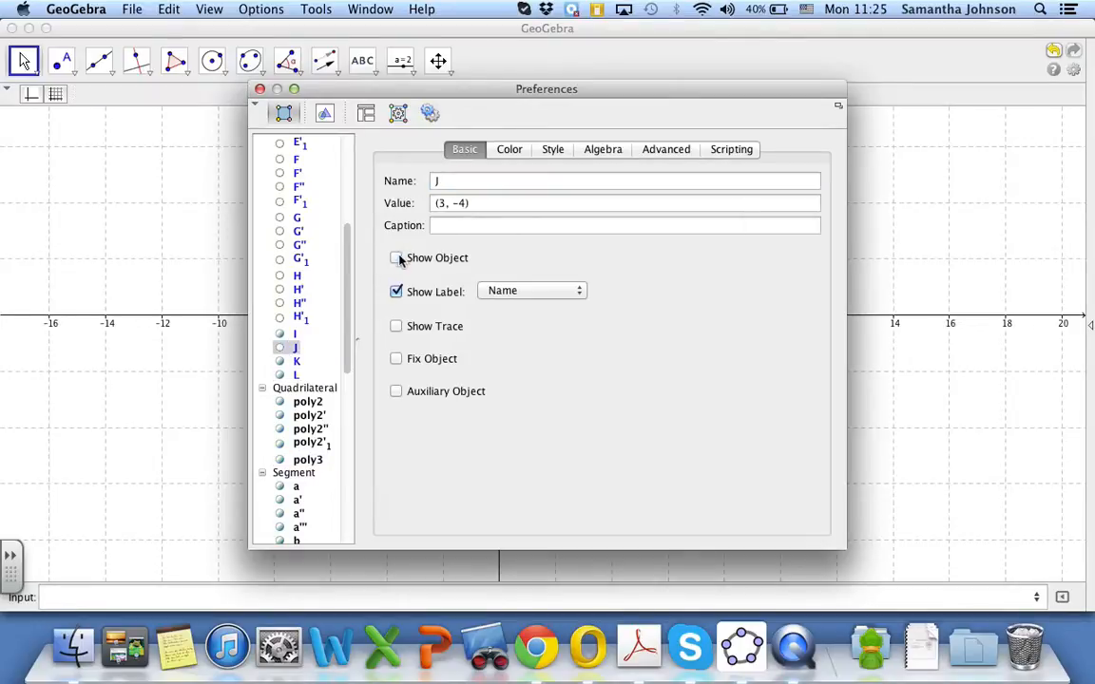
pyautogui.click(290, 361)
pyautogui.click(397, 258)
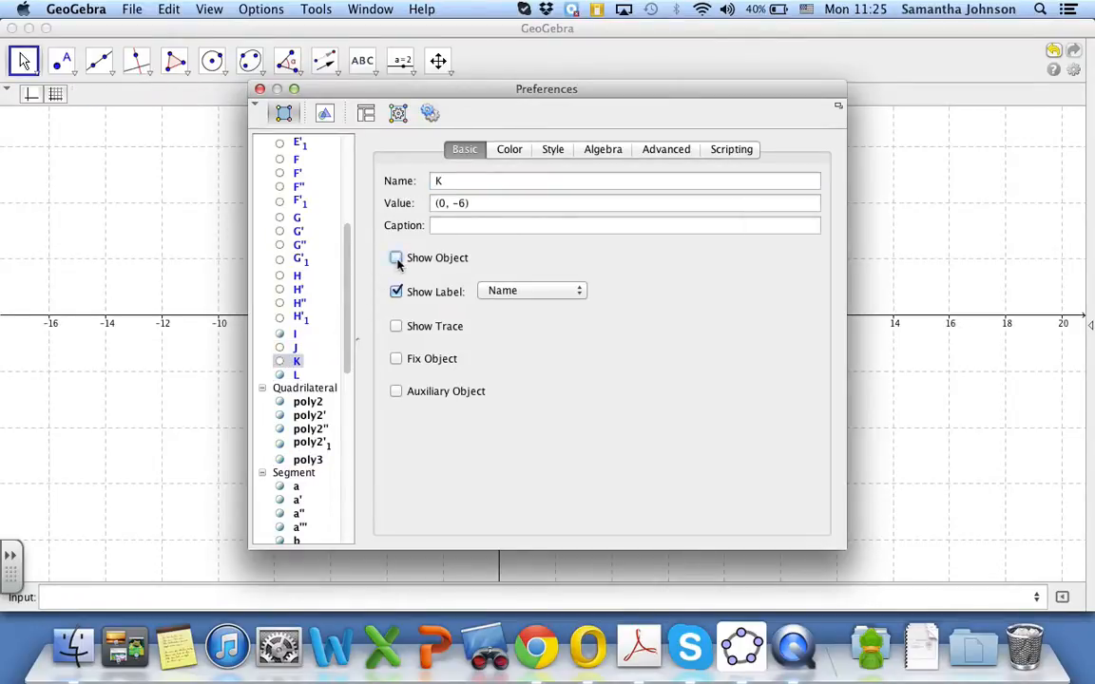
pyautogui.click(285, 375)
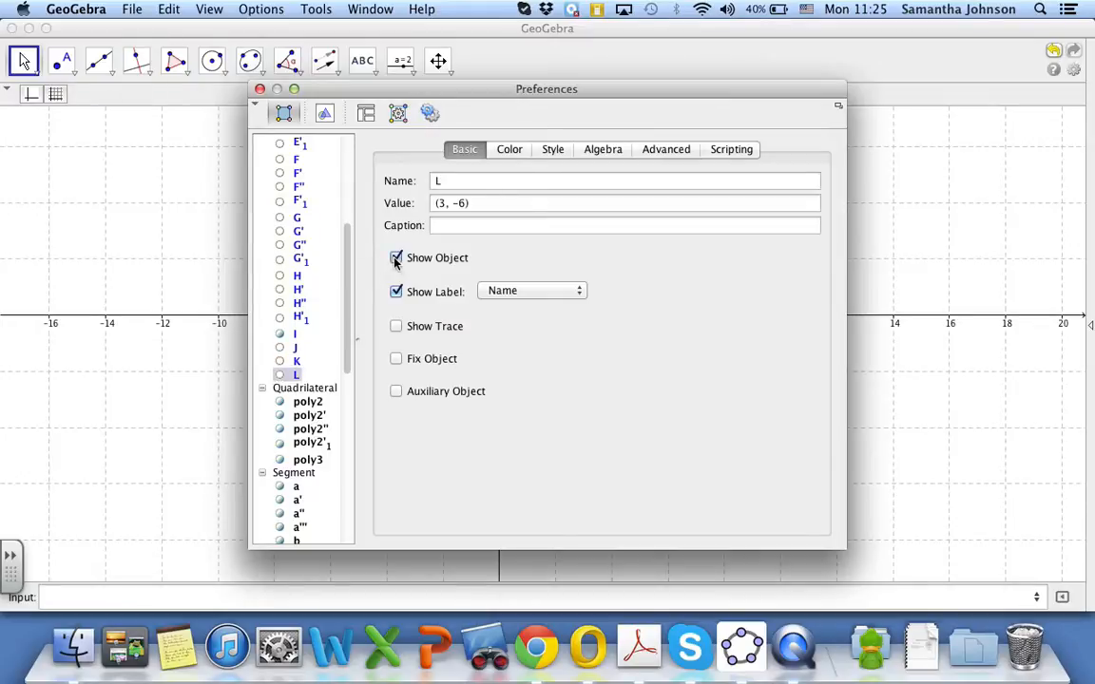
pyautogui.click(396, 258)
pyautogui.click(260, 90)
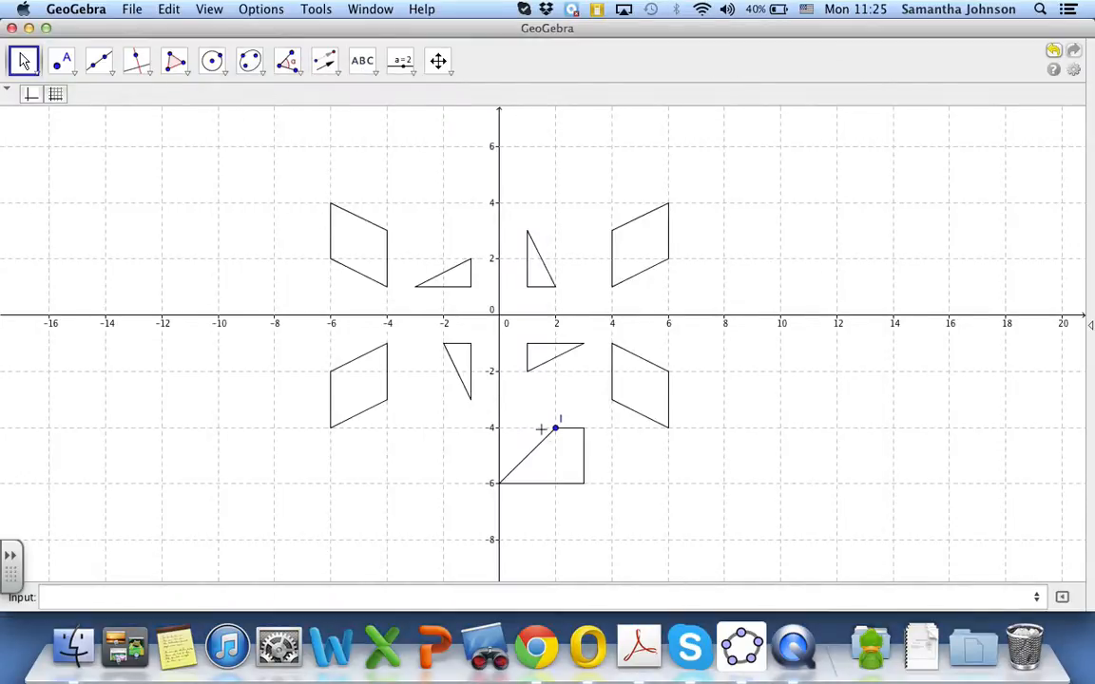
# Translate the trapezoid by a vector from point I to (2, 8) with Translate Object by Vector
pyautogui.click(438, 63)
pyautogui.click(470, 97)
pyautogui.scroll(-2, 470, 320)
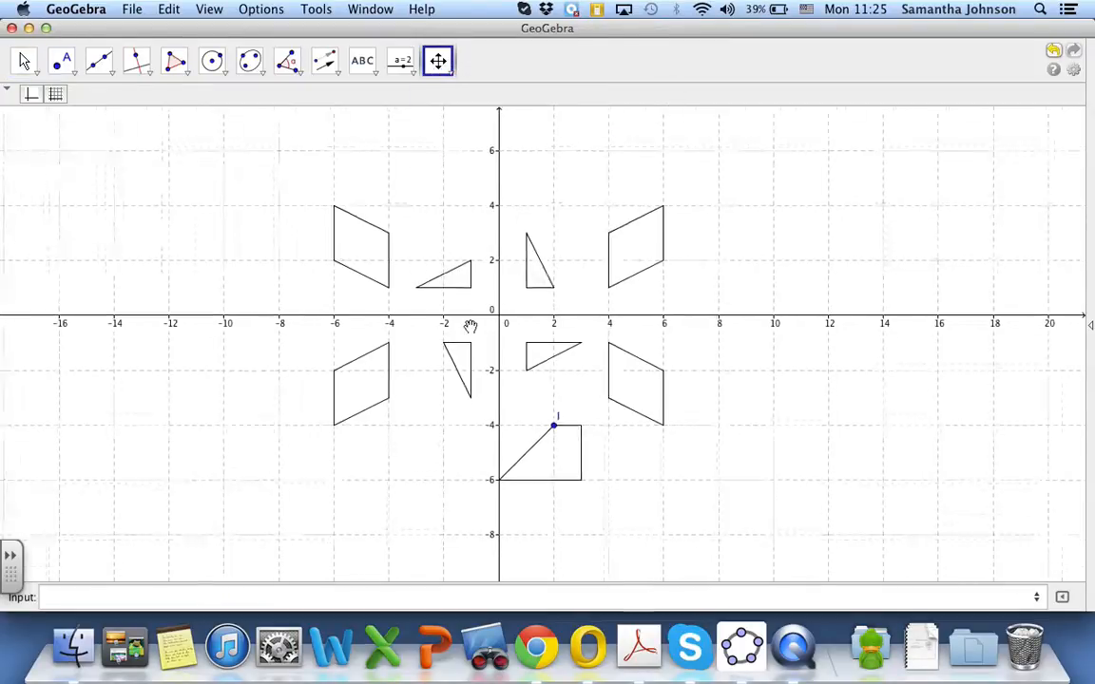
pyautogui.moveTo(469, 321); pyautogui.dragTo(494, 381)
pyautogui.moveTo(497, 363); pyautogui.dragTo(497, 360)
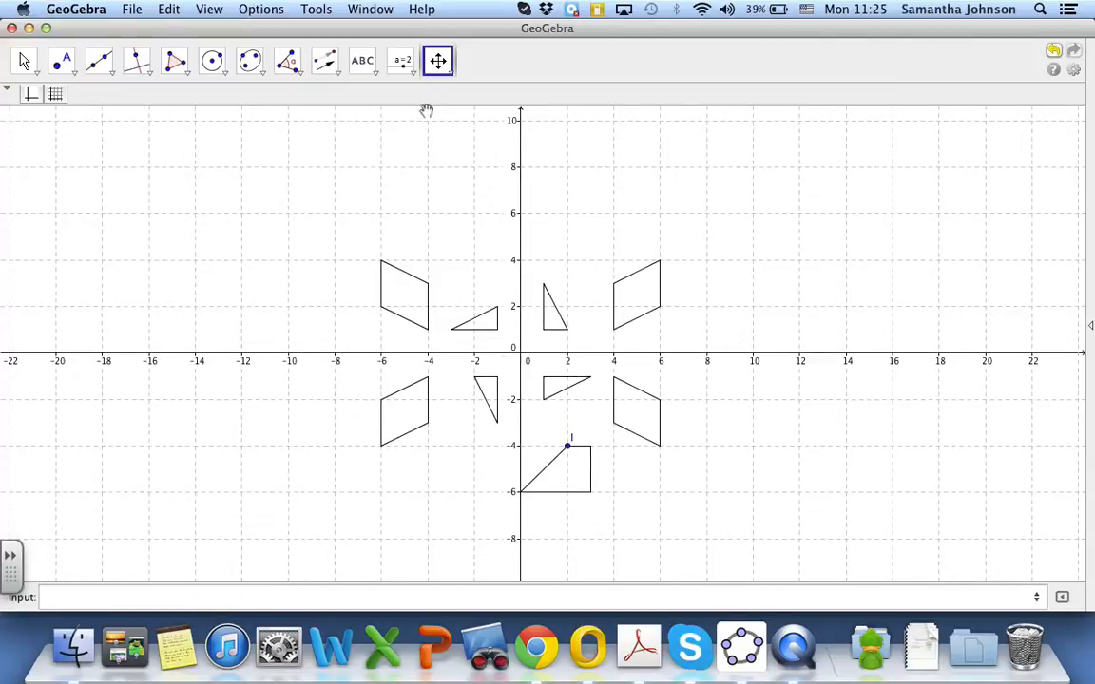
pyautogui.click(327, 69)
pyautogui.click(333, 76)
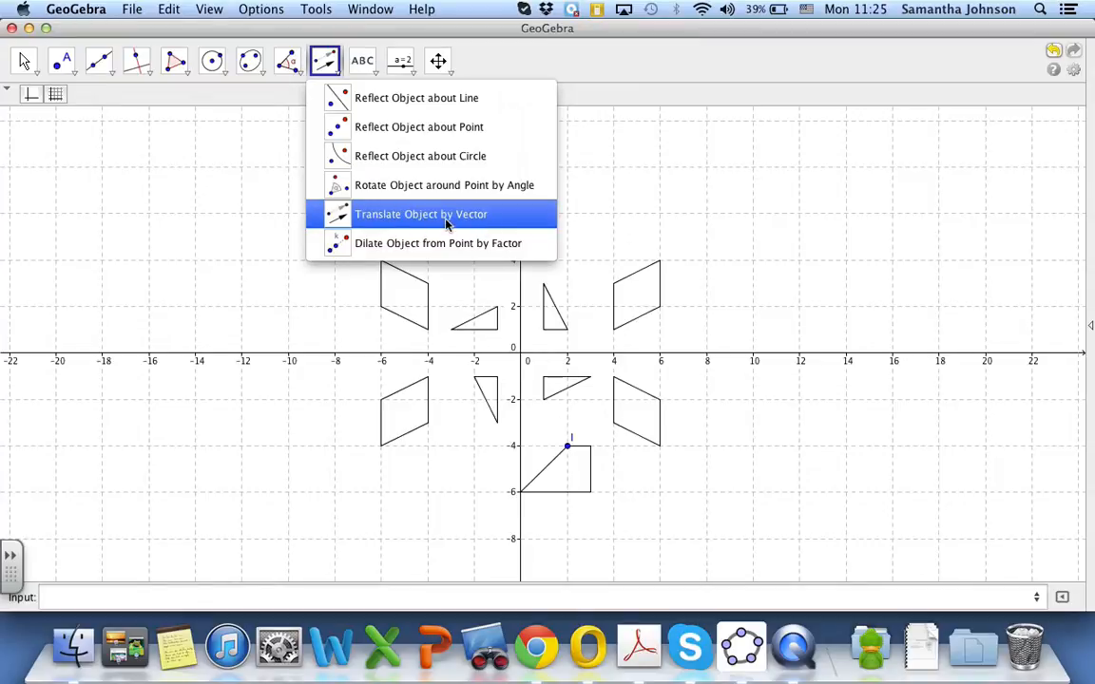
pyautogui.click(398, 216)
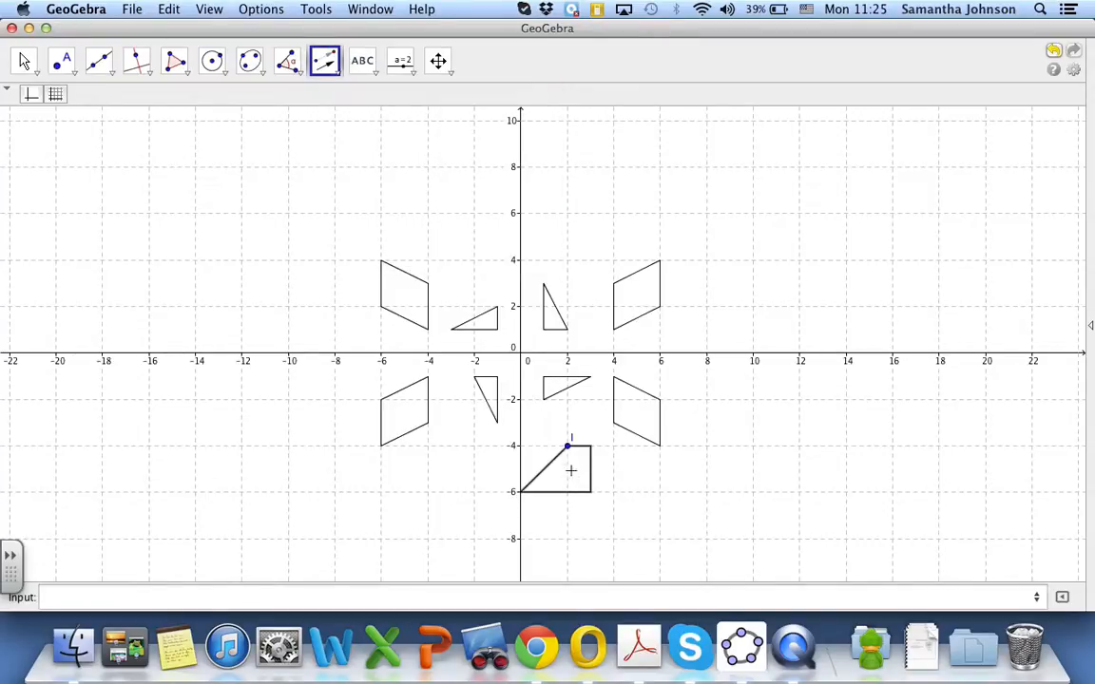
pyautogui.click(568, 444)
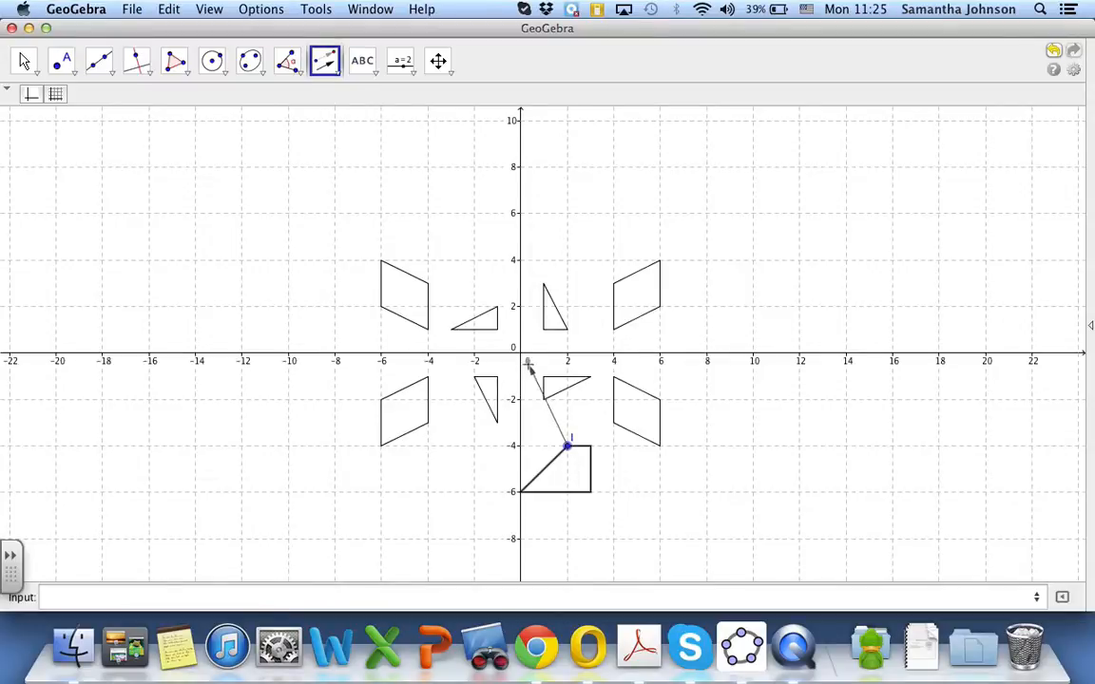
pyautogui.click(569, 168)
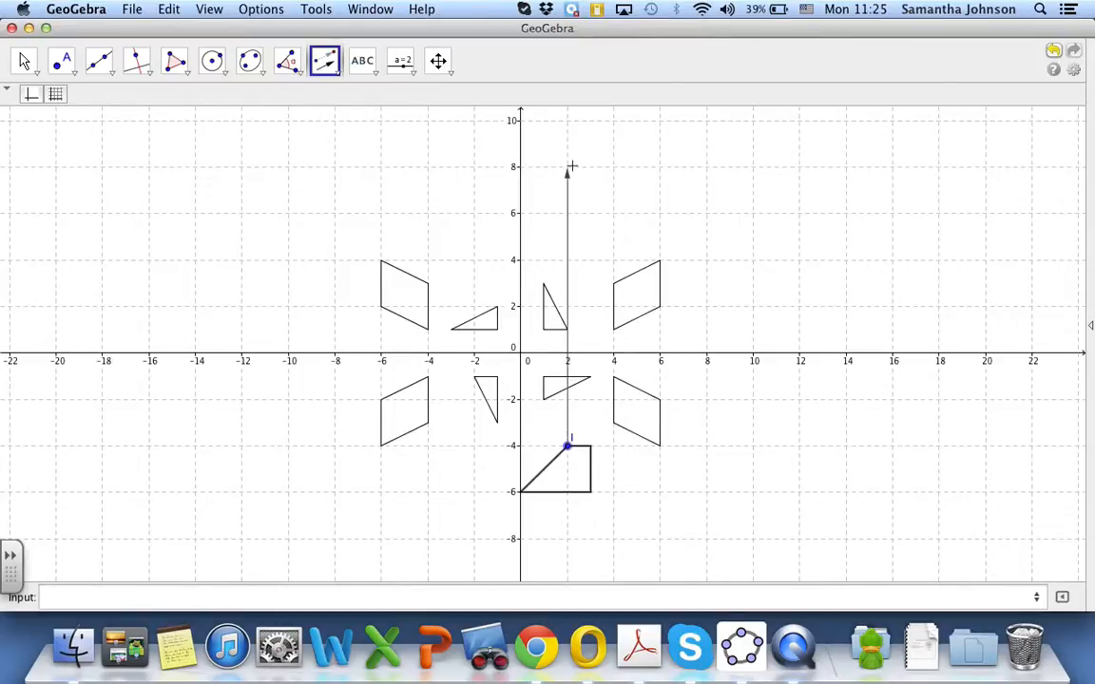
pyautogui.click(569, 168)
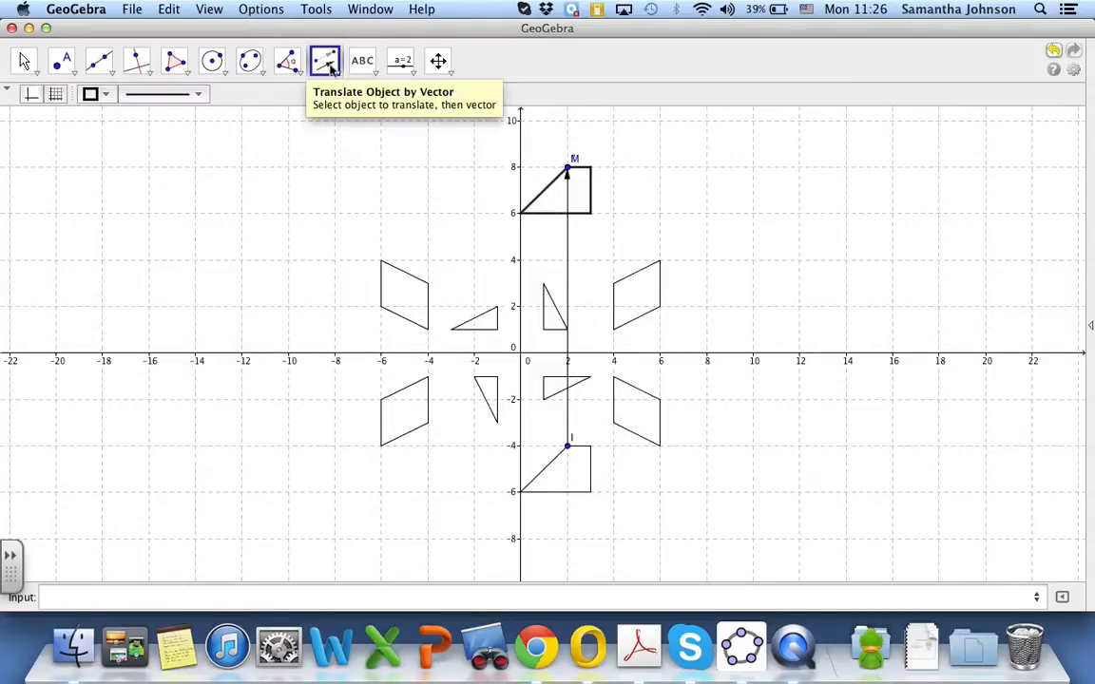
# Translate the trapezoid by a vector from point I to (-4, 8), and translate that copy by a vector from (-4, 8) to (-4, -4)
pyautogui.click(572, 478)
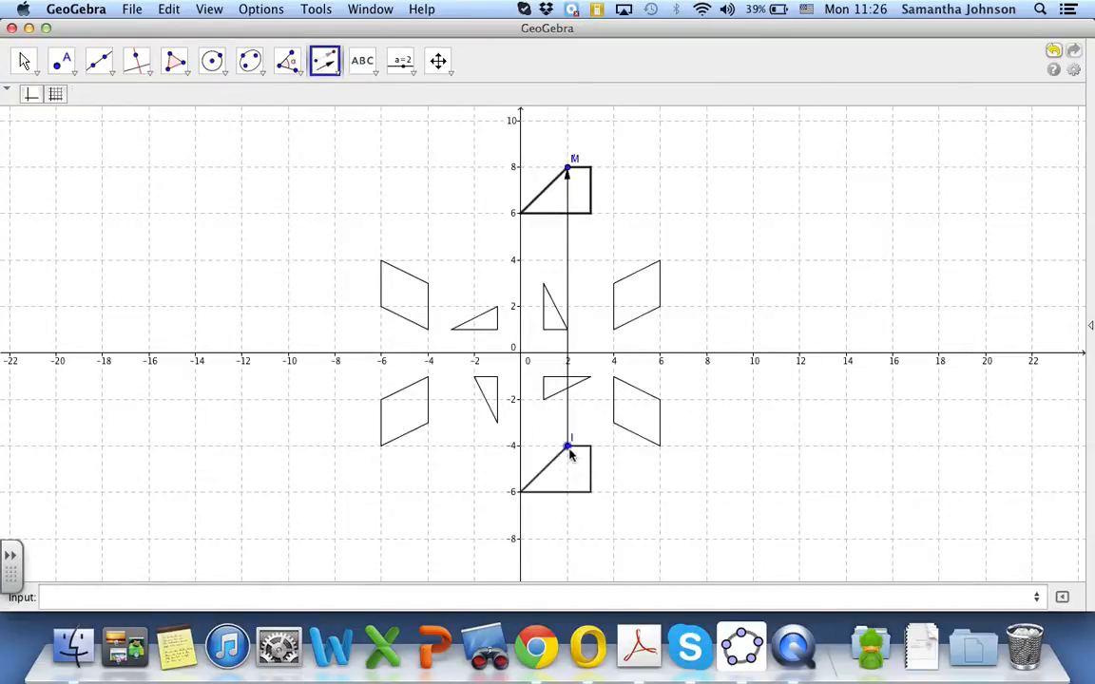
pyautogui.click(567, 447)
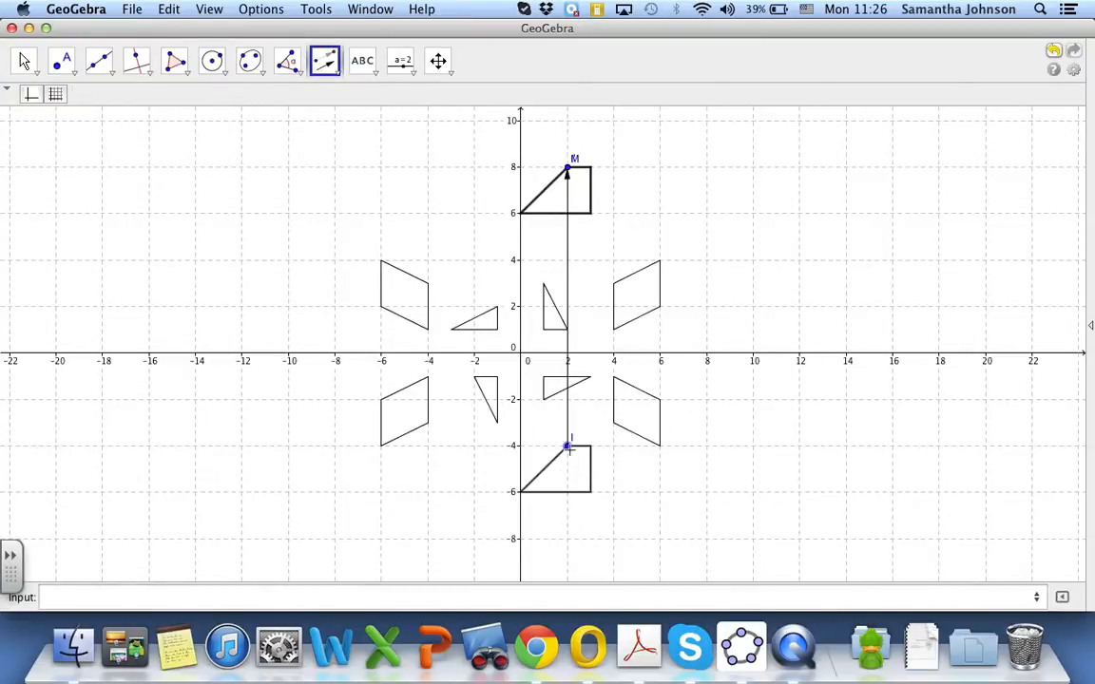
pyautogui.click(428, 173)
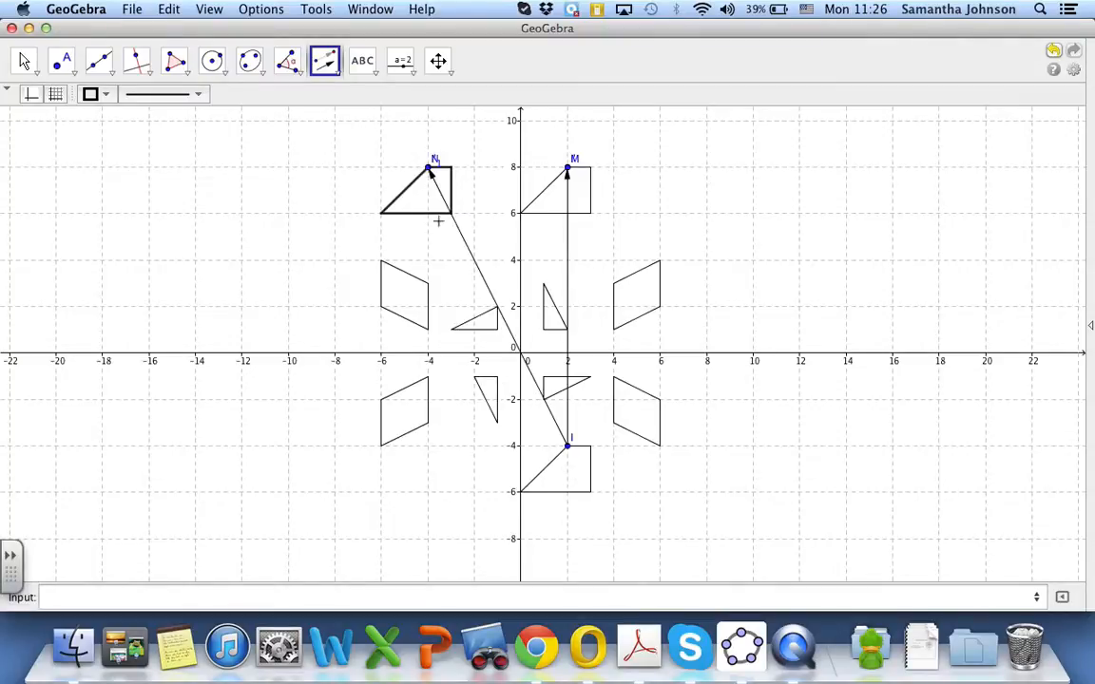
pyautogui.click(428, 169)
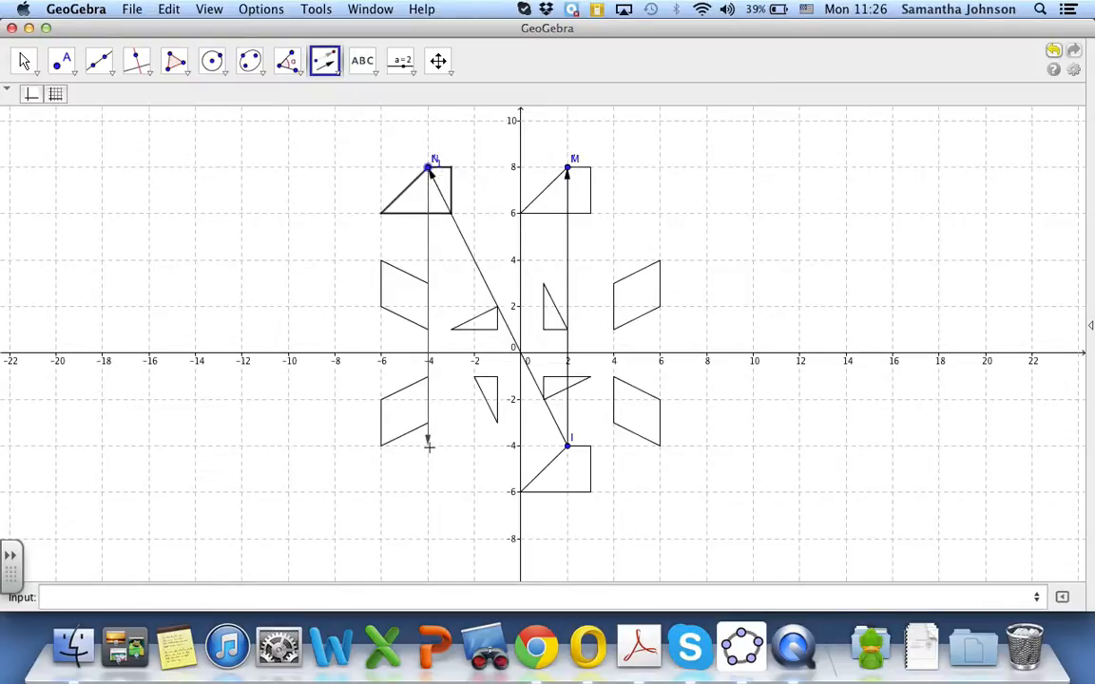
pyautogui.click(428, 446)
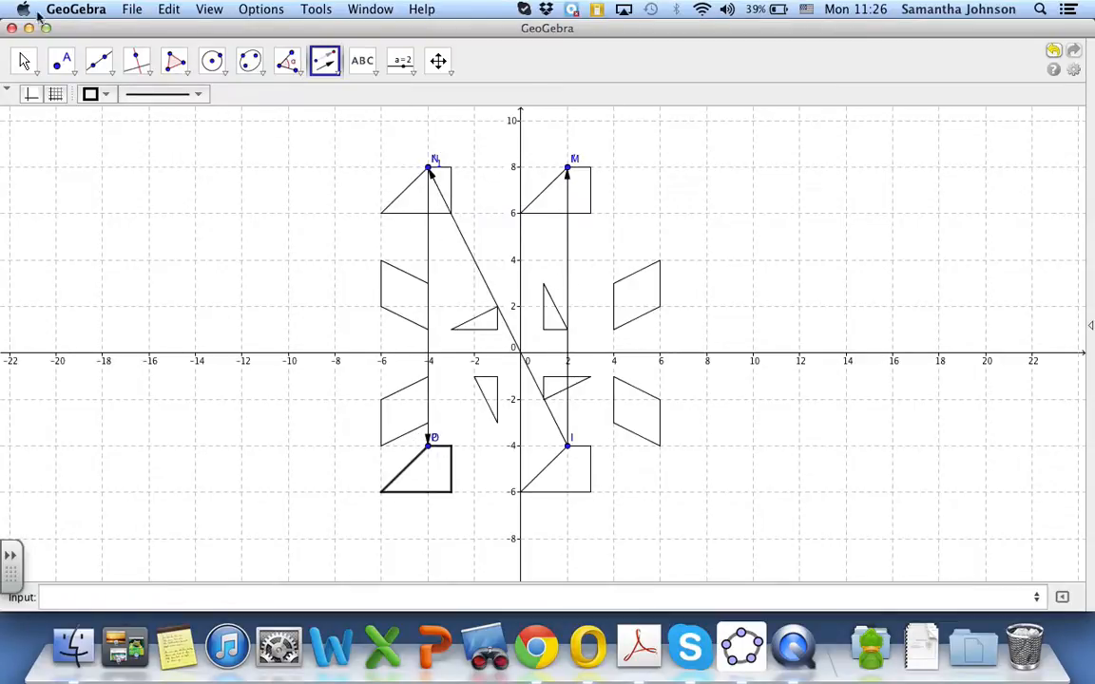
# Hide the diagonal vector from point I to point N and the vertical vector from (-4, 8) to (-4, -4)
pyautogui.click(24, 61)
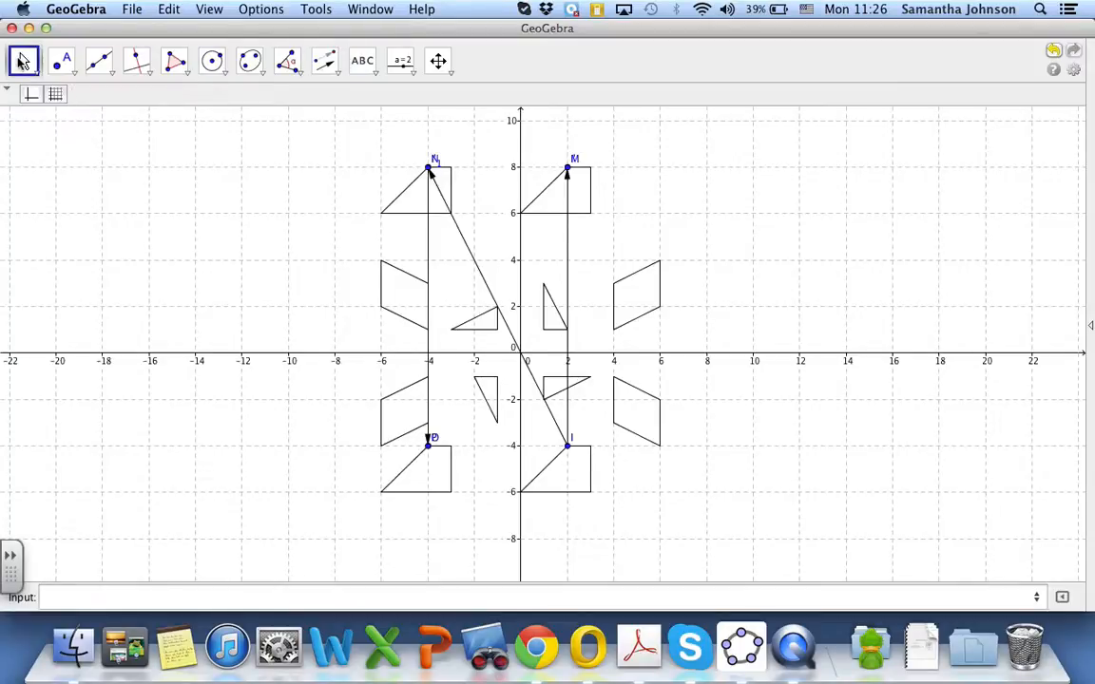
pyautogui.rightClick(469, 253)
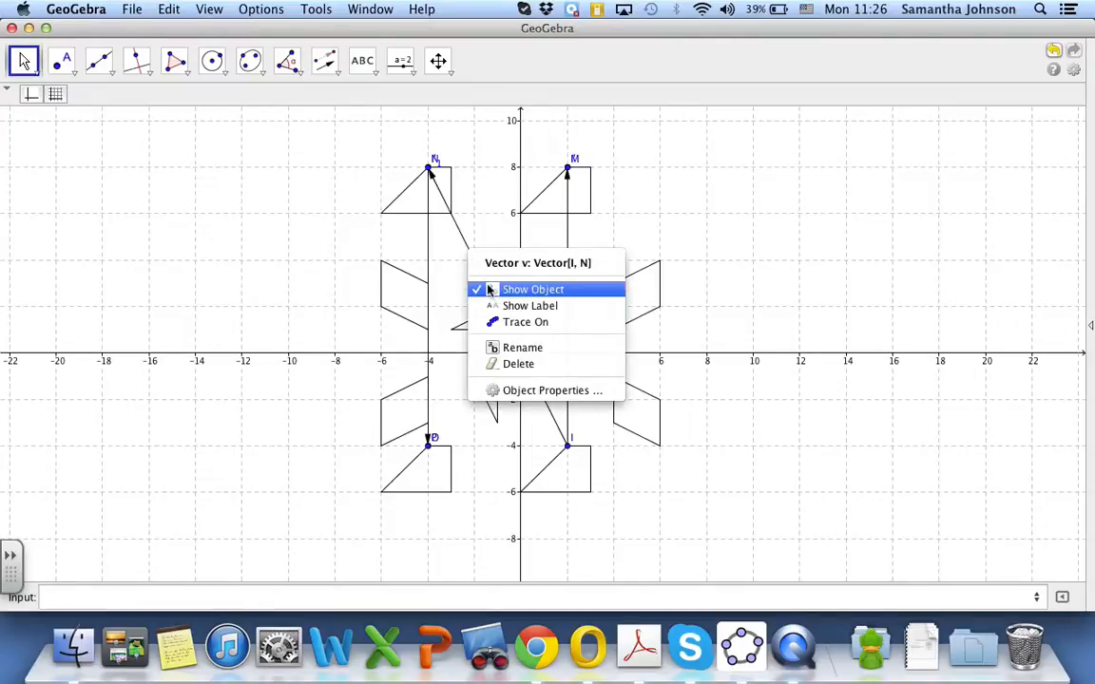
pyautogui.click(490, 290)
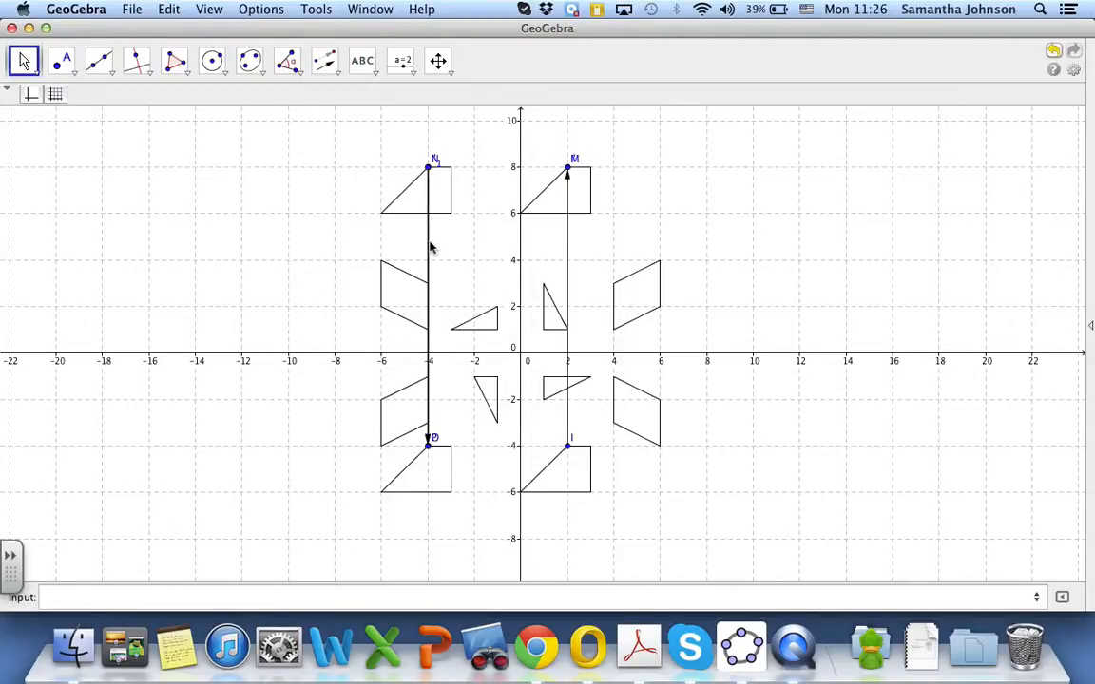
pyautogui.rightClick(430, 248)
pyautogui.click(443, 283)
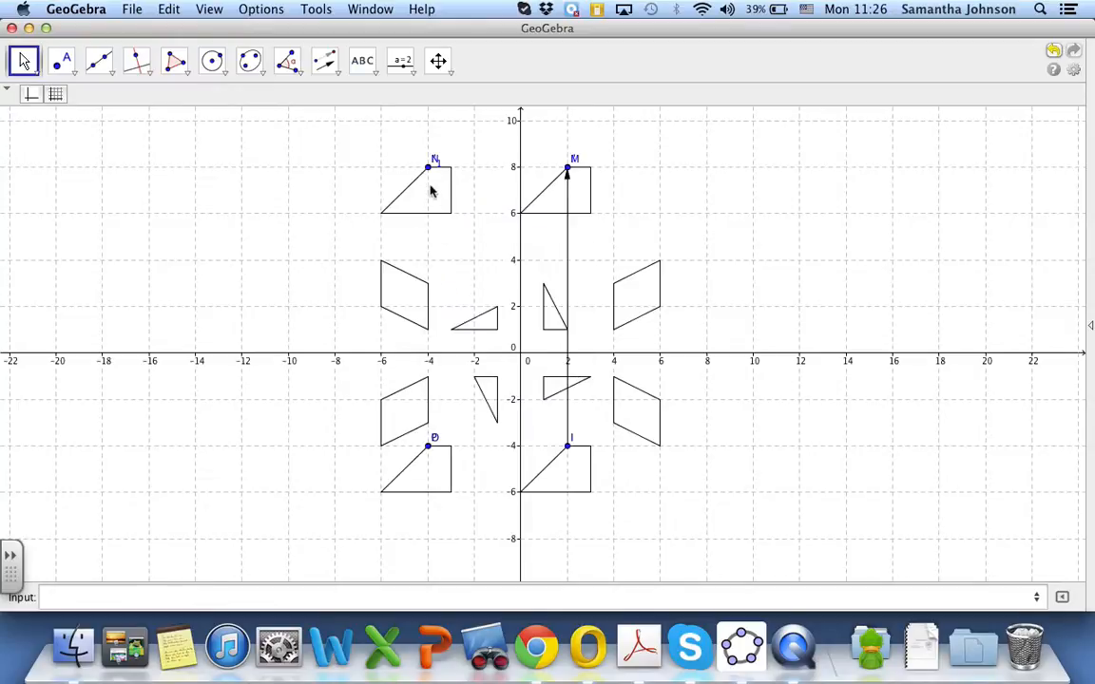
# Hide both overlapping points at (-4, 8), both at (-4, -4), and point I at (2, -4)
pyautogui.rightClick(428, 169)
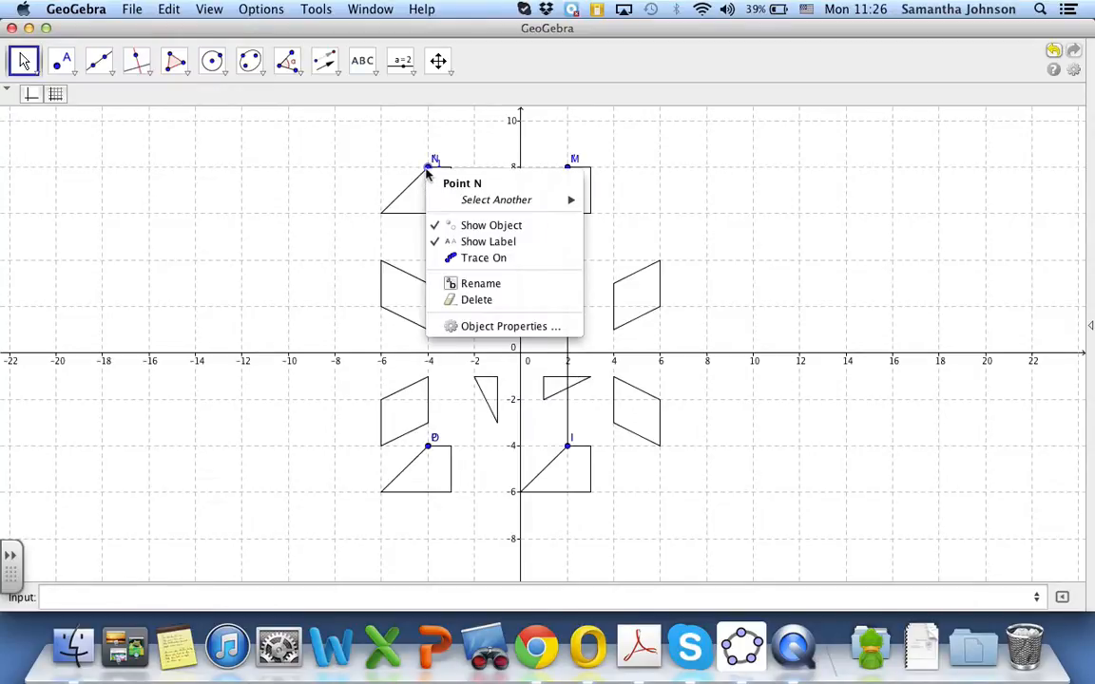
pyautogui.click(437, 225)
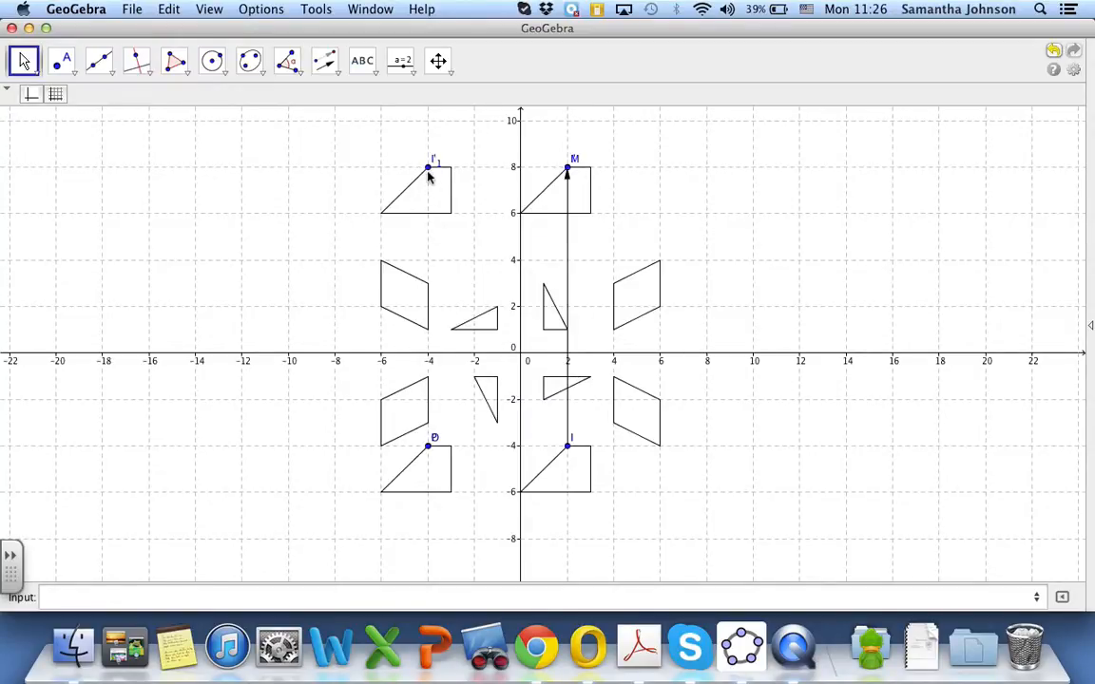
pyautogui.rightClick(428, 171)
pyautogui.click(437, 216)
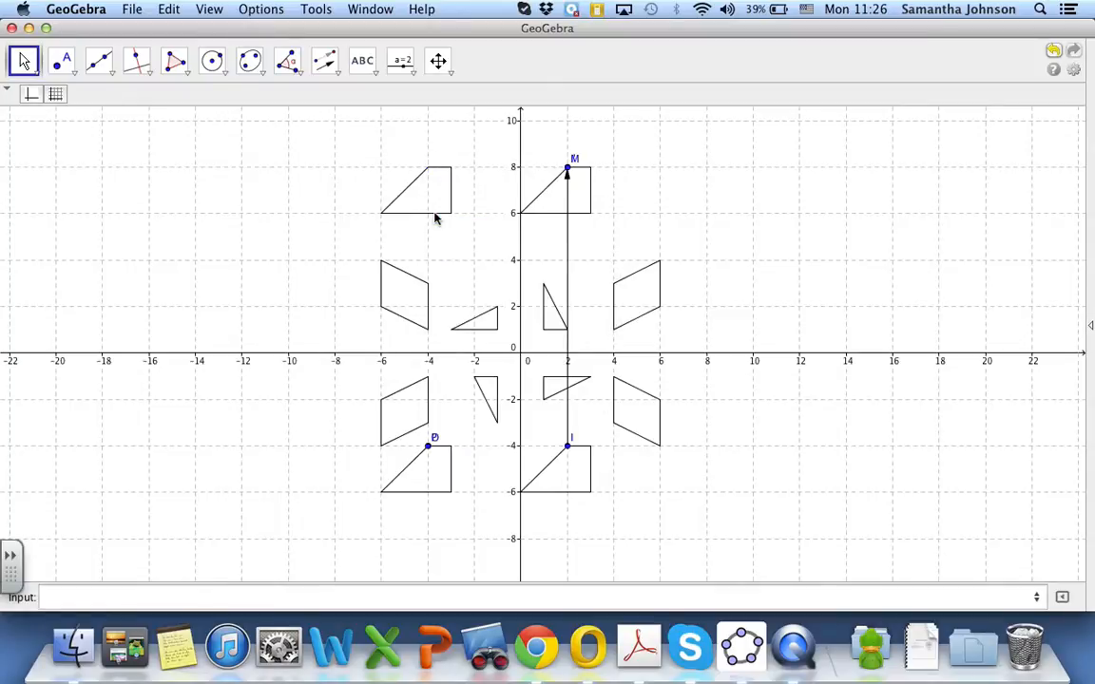
pyautogui.rightClick(430, 449)
pyautogui.click(449, 501)
pyautogui.rightClick(429, 449)
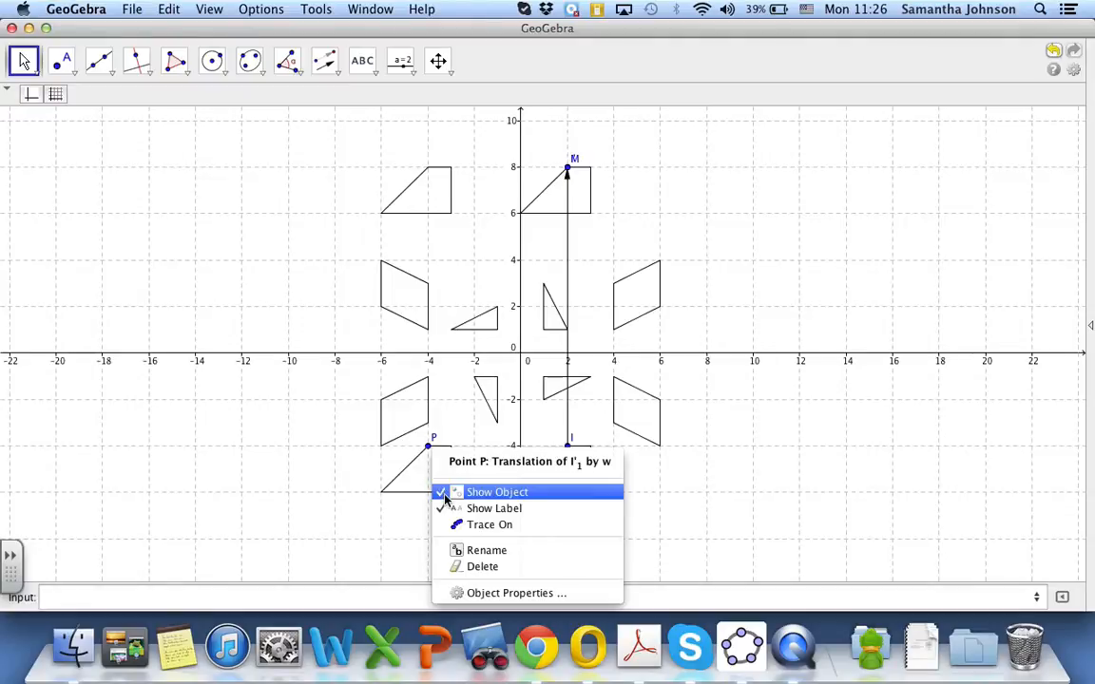
pyautogui.click(447, 492)
pyautogui.rightClick(571, 455)
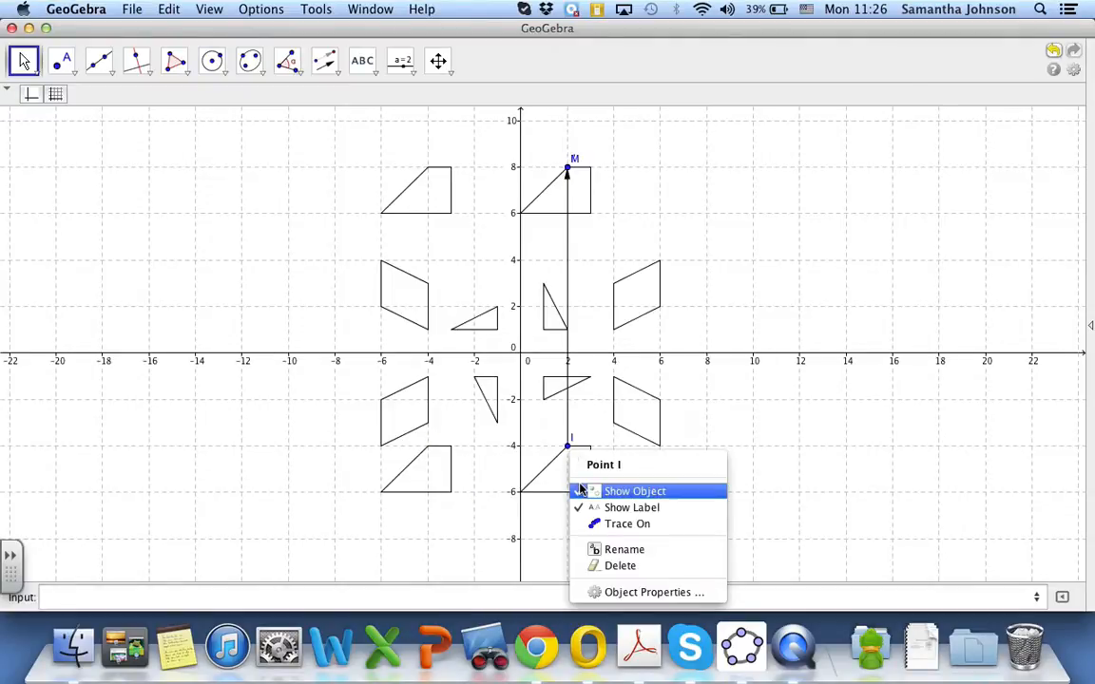
pyautogui.click(580, 490)
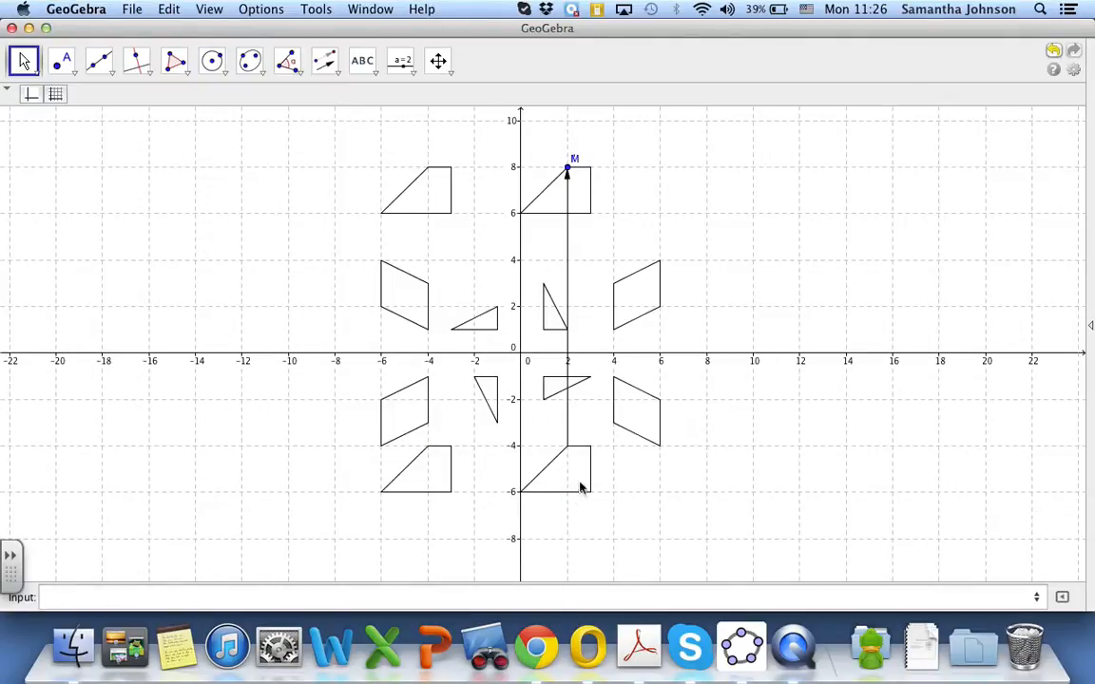
pyautogui.rightClick(568, 331)
pyautogui.click(582, 383)
pyautogui.press('super+z')
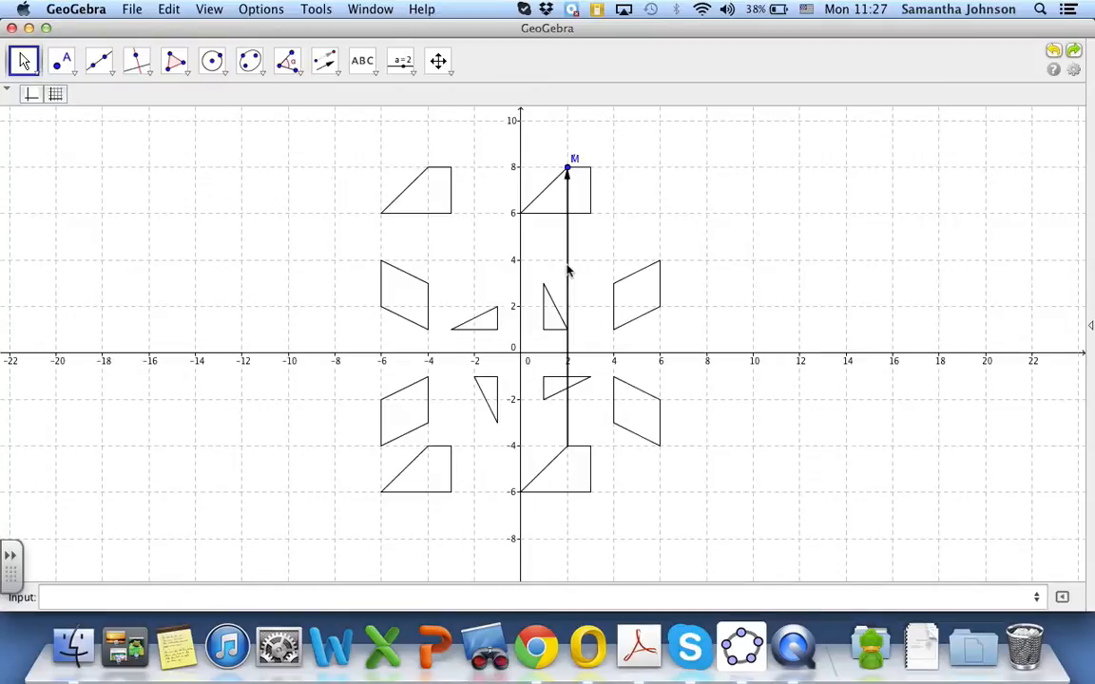
# Hide the vector from point I to point M and both overlapping points, M and I', at (2, 8)
pyautogui.rightClick(569, 243)
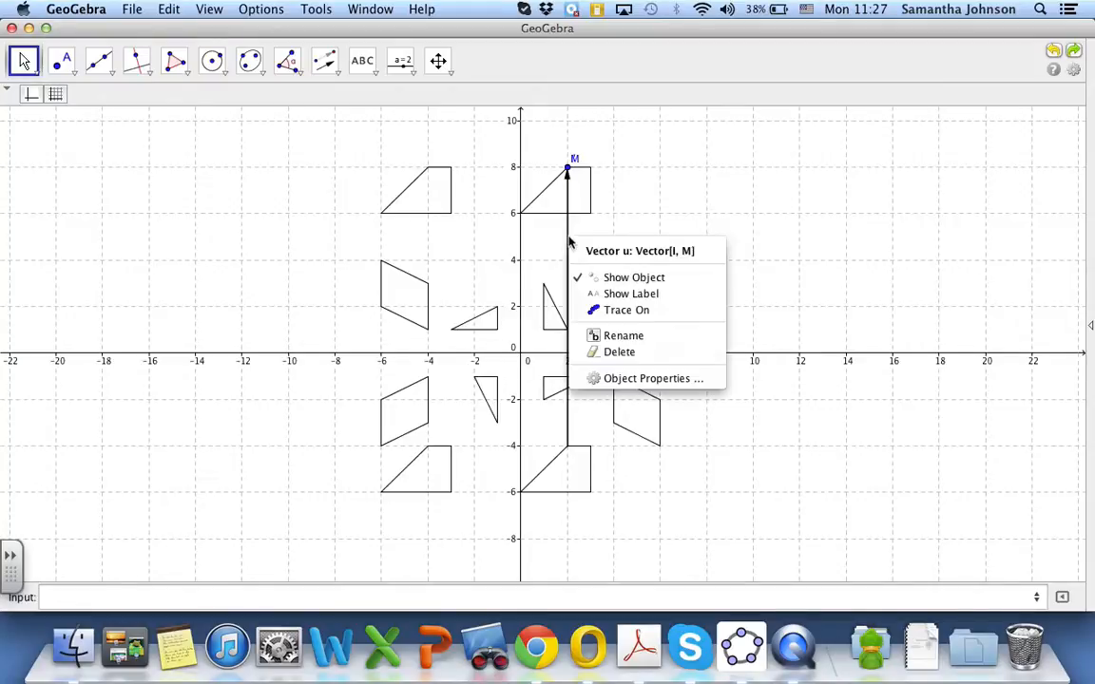
pyautogui.click(575, 276)
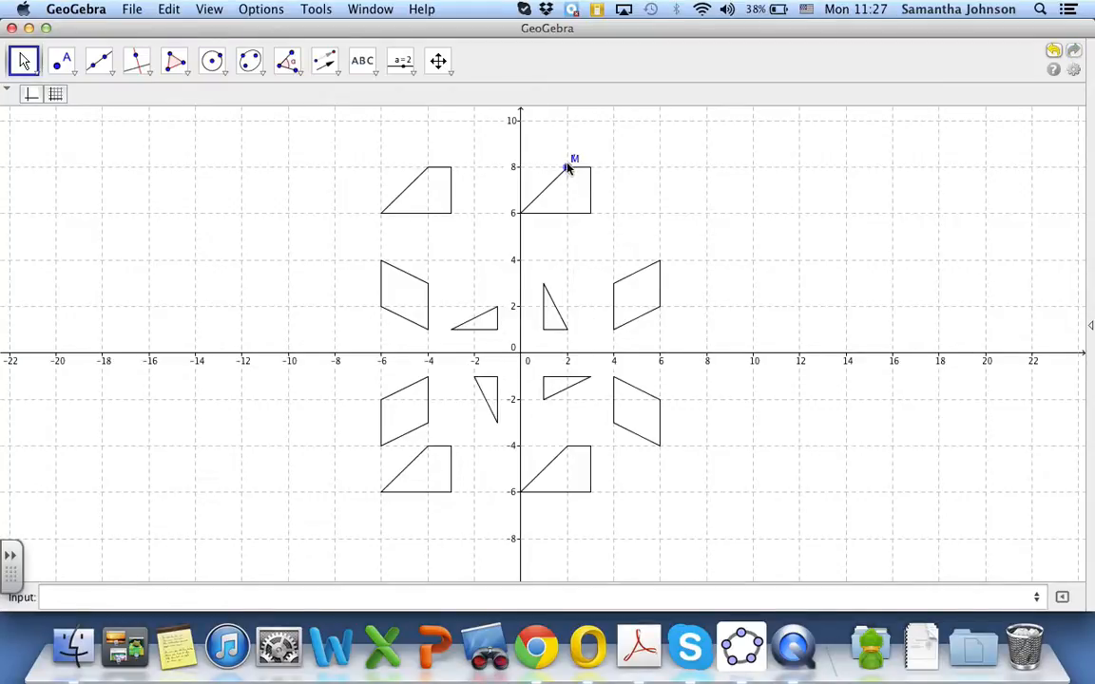
pyautogui.rightClick(568, 168)
pyautogui.click(609, 218)
pyautogui.rightClick(569, 168)
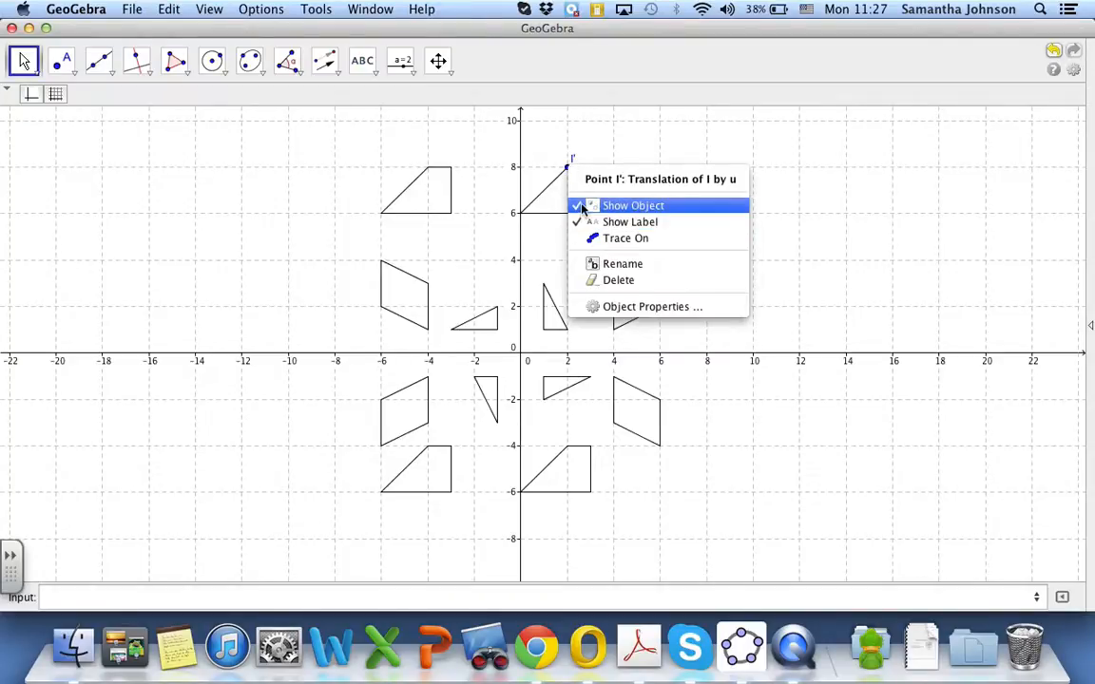
pyautogui.click(583, 207)
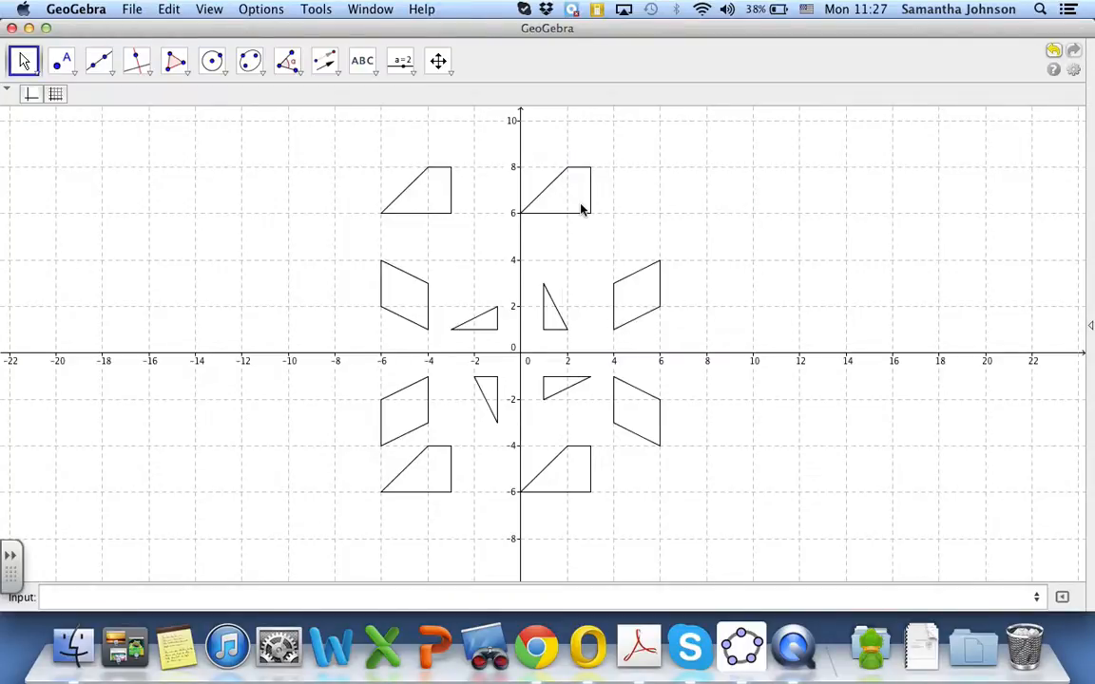
# Hide the grid and the axes, and capture a screenshot of the area enclosing the whole pattern of shapes
pyautogui.click(56, 96)
pyautogui.click(30, 96)
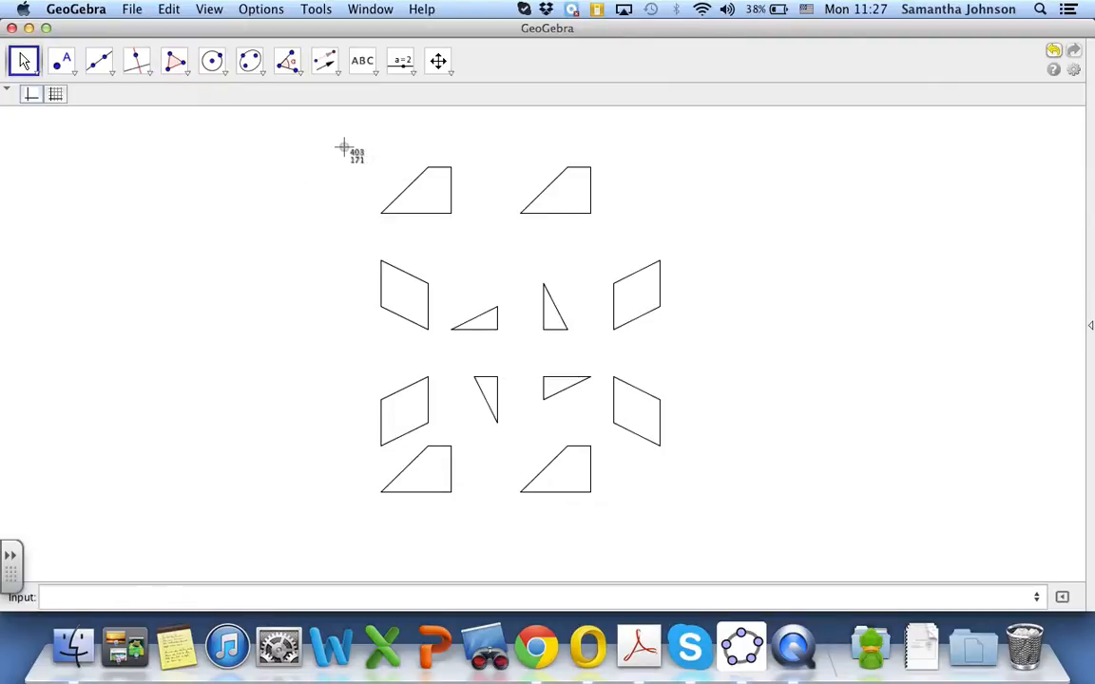
pyautogui.moveTo(340, 144); pyautogui.dragTo(722, 541)
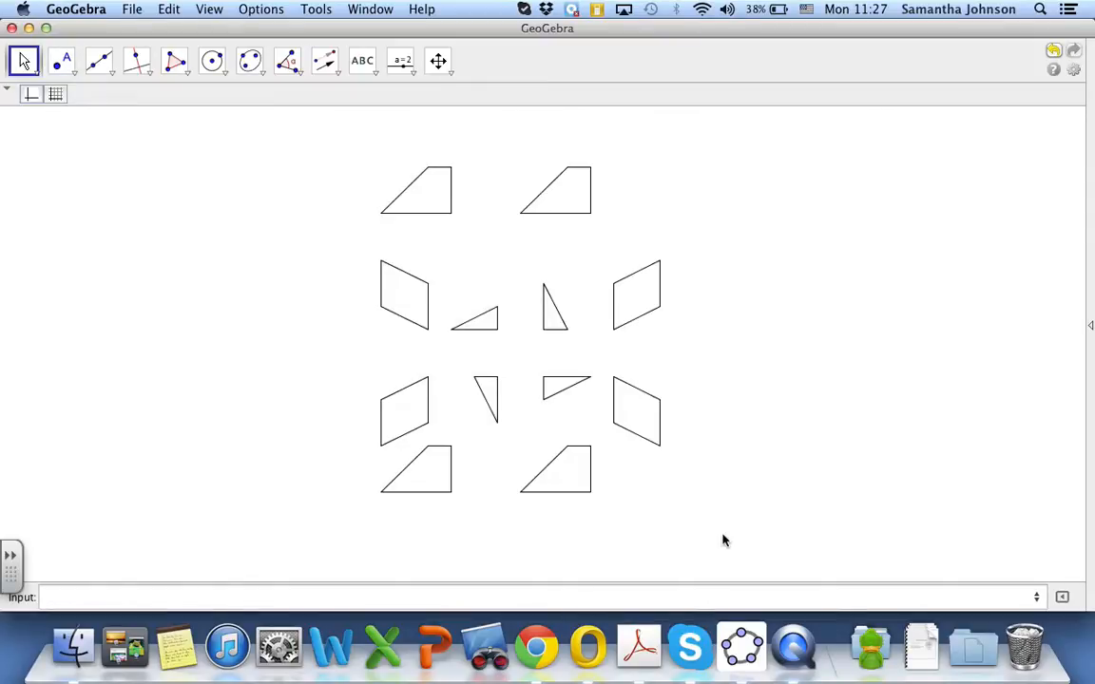